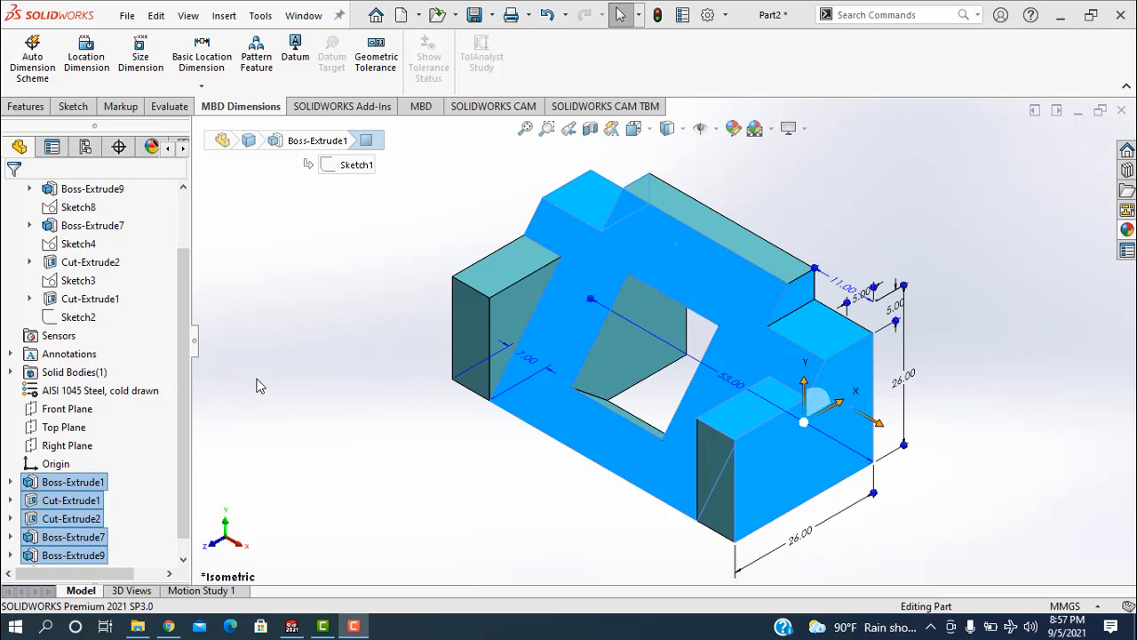
Step: Create a new part document and set its units to MMGS (millimeter, gram, second)
click(256, 385)
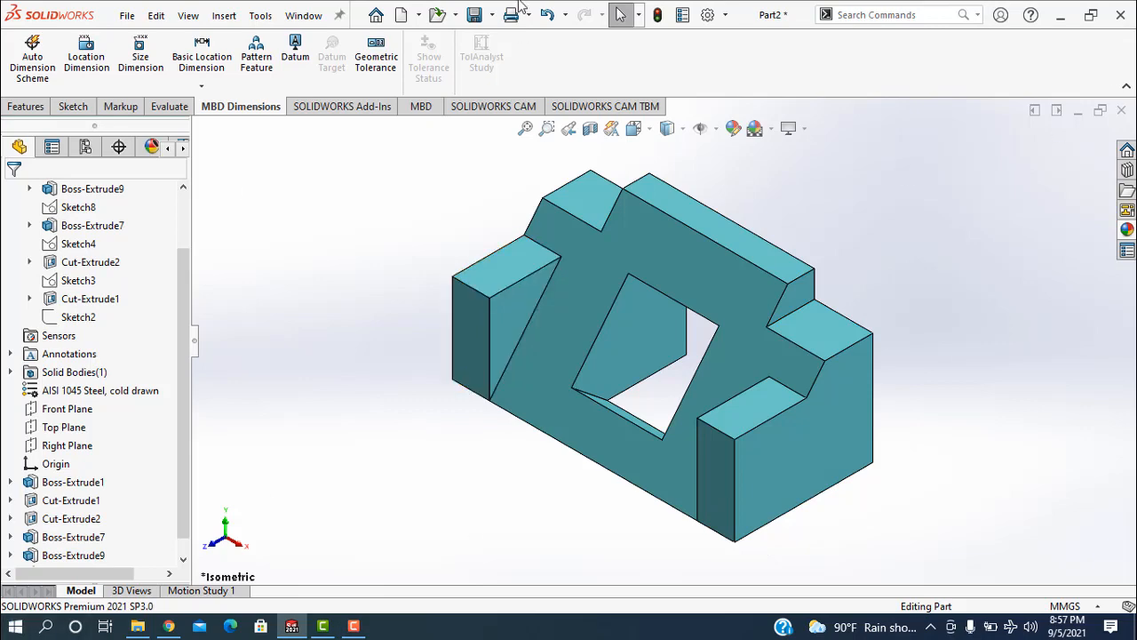
click(126, 16)
click(147, 45)
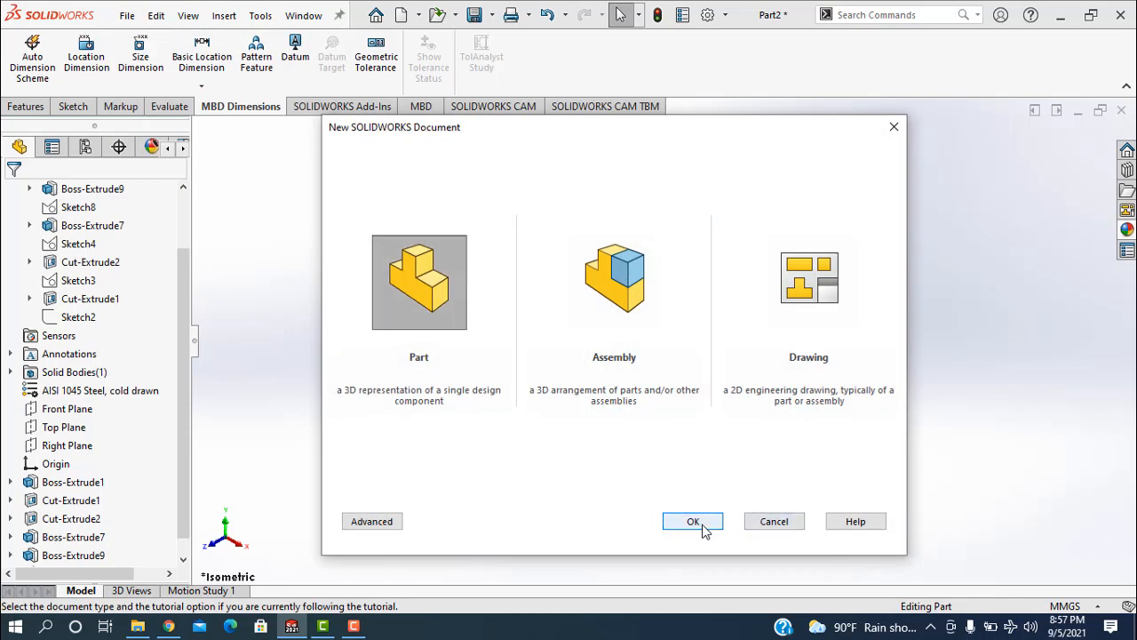
click(701, 530)
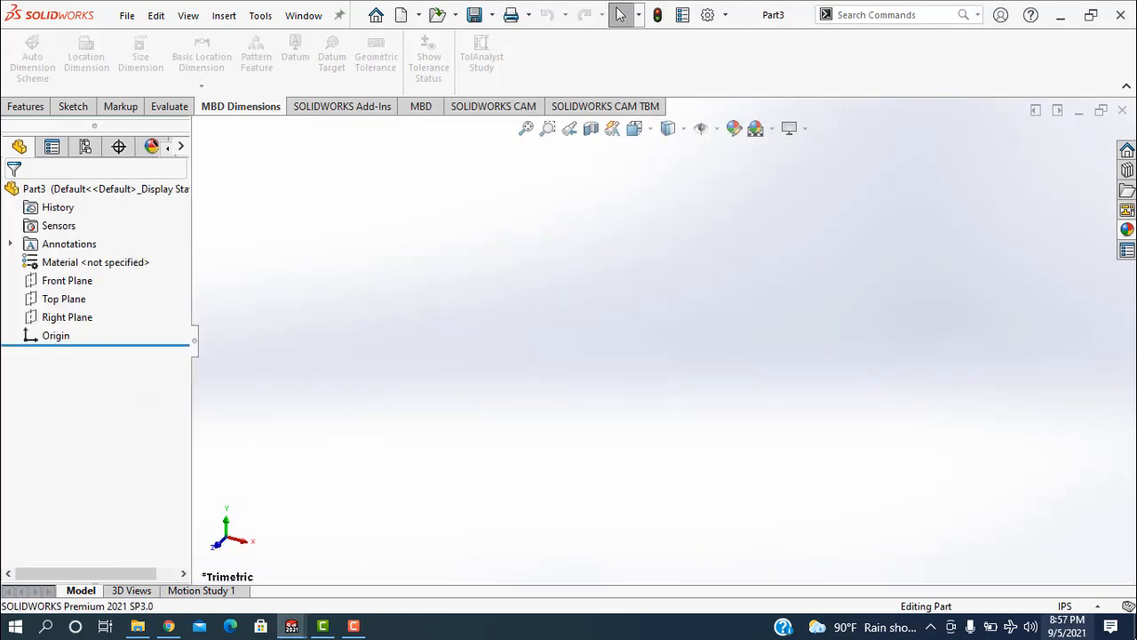
click(1090, 609)
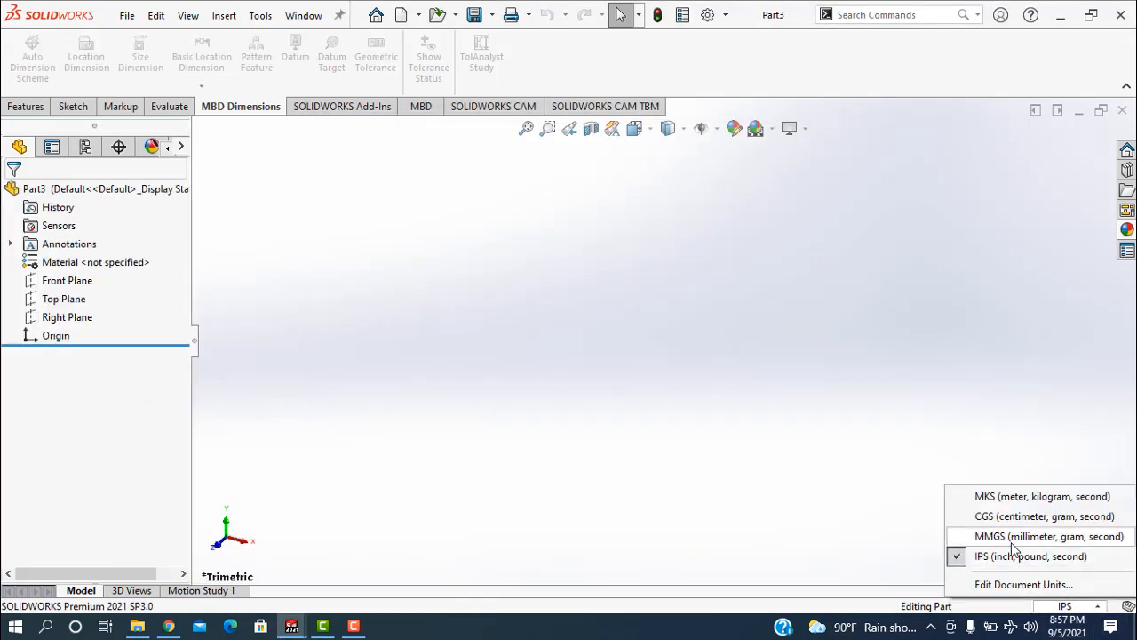
click(1012, 540)
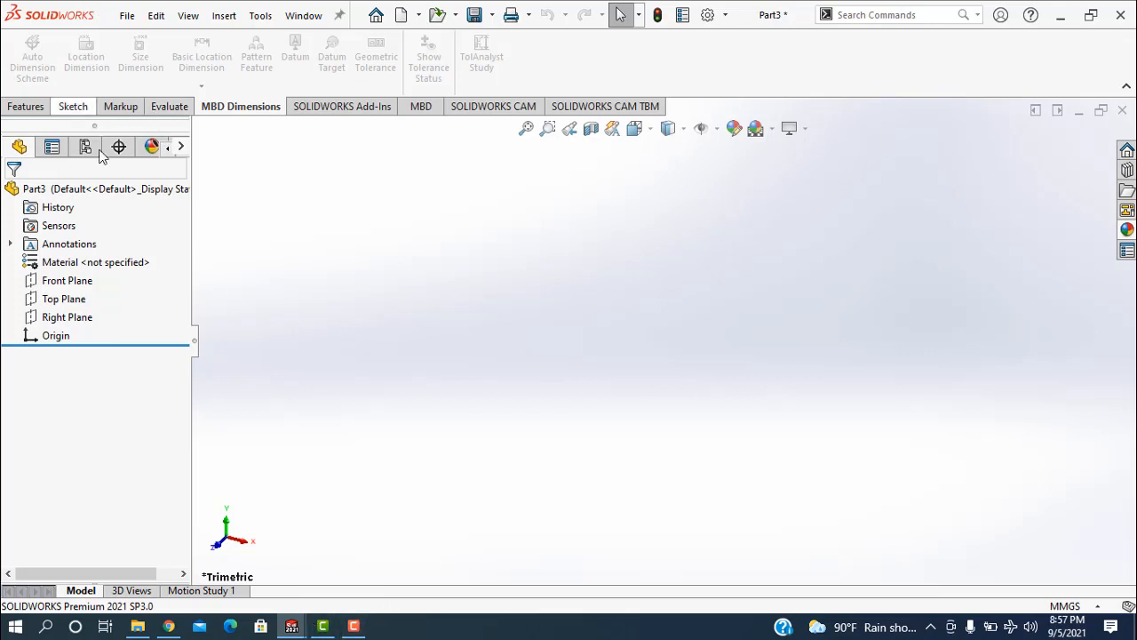
Step: Start a new sketch on the Right Plane of the empty part
click(87, 322)
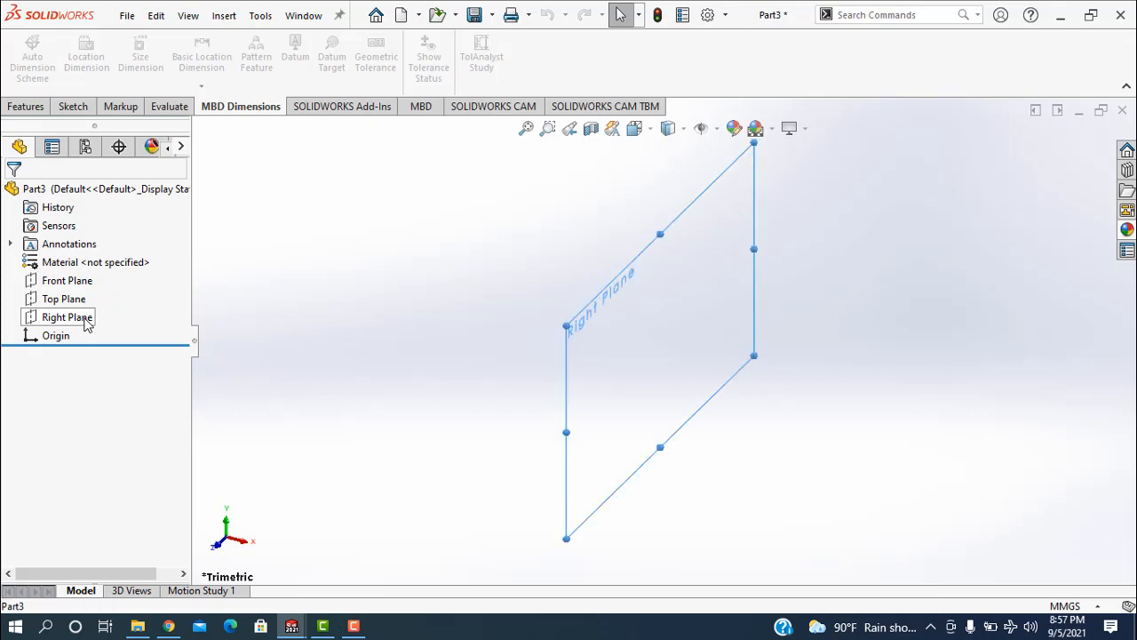
click(28, 106)
click(26, 58)
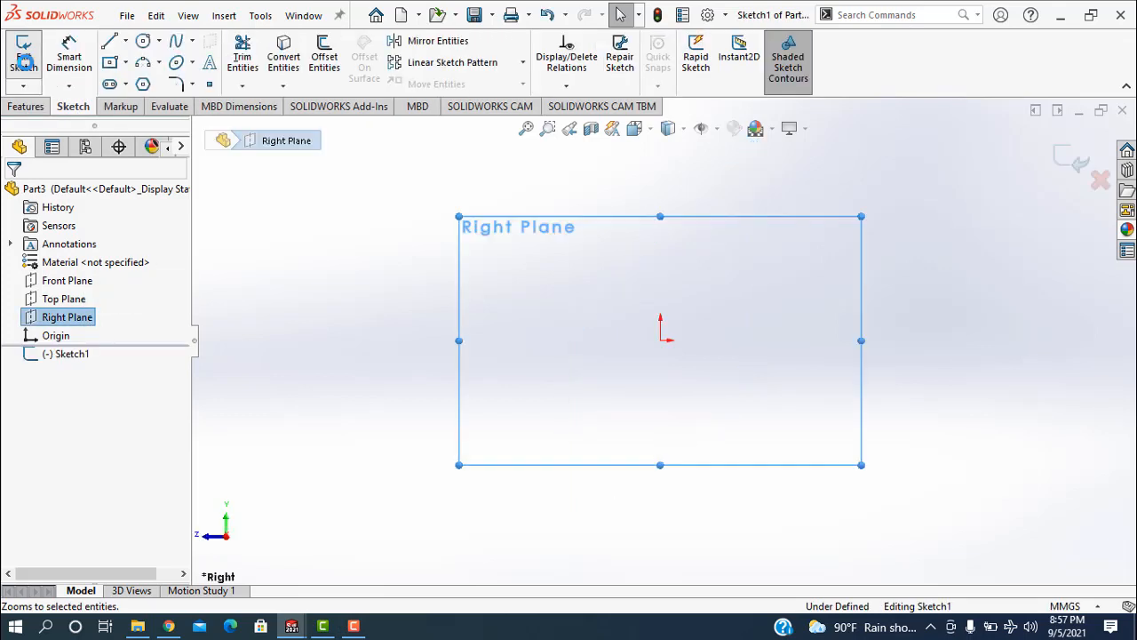
Step: Examine the finished model in the Part2 window as a reference for the new part
mouse_move(301, 629)
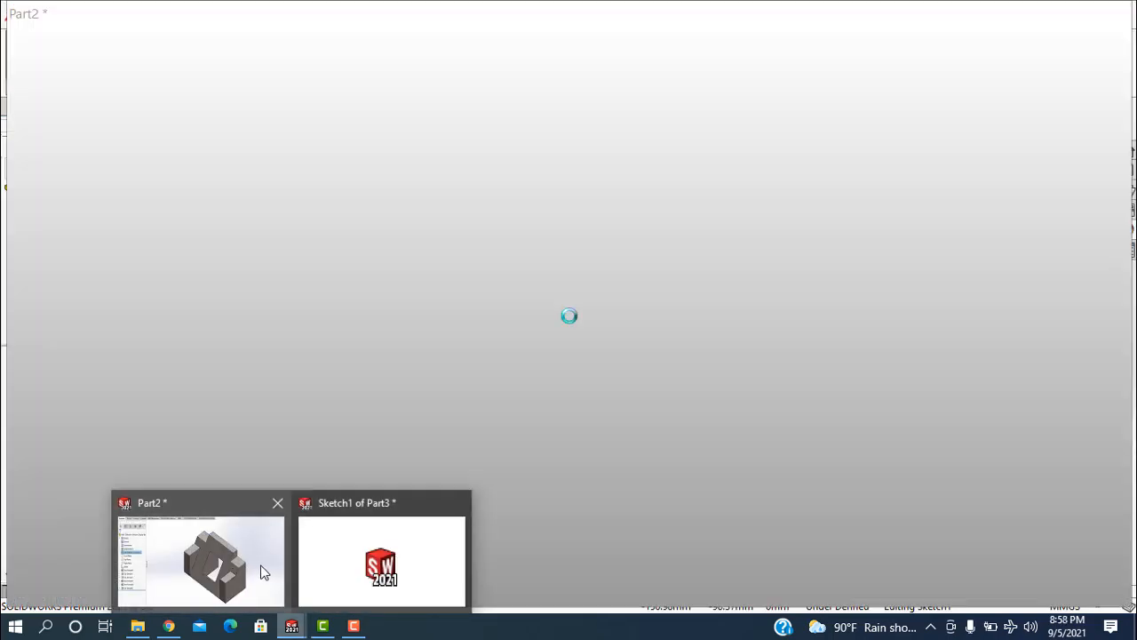
click(262, 571)
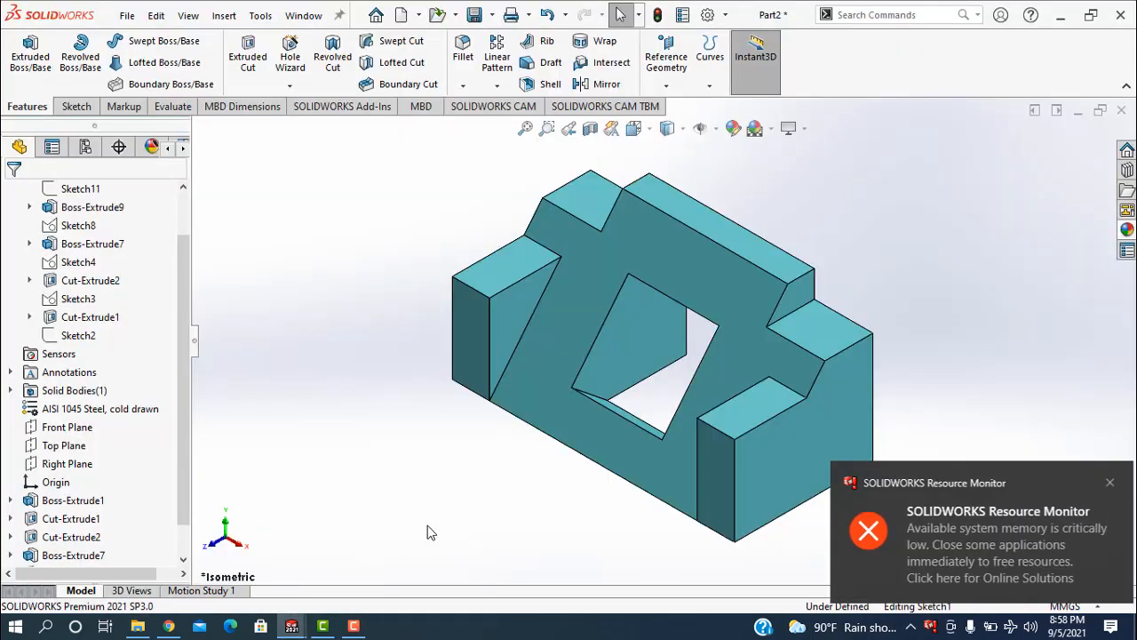
click(1103, 483)
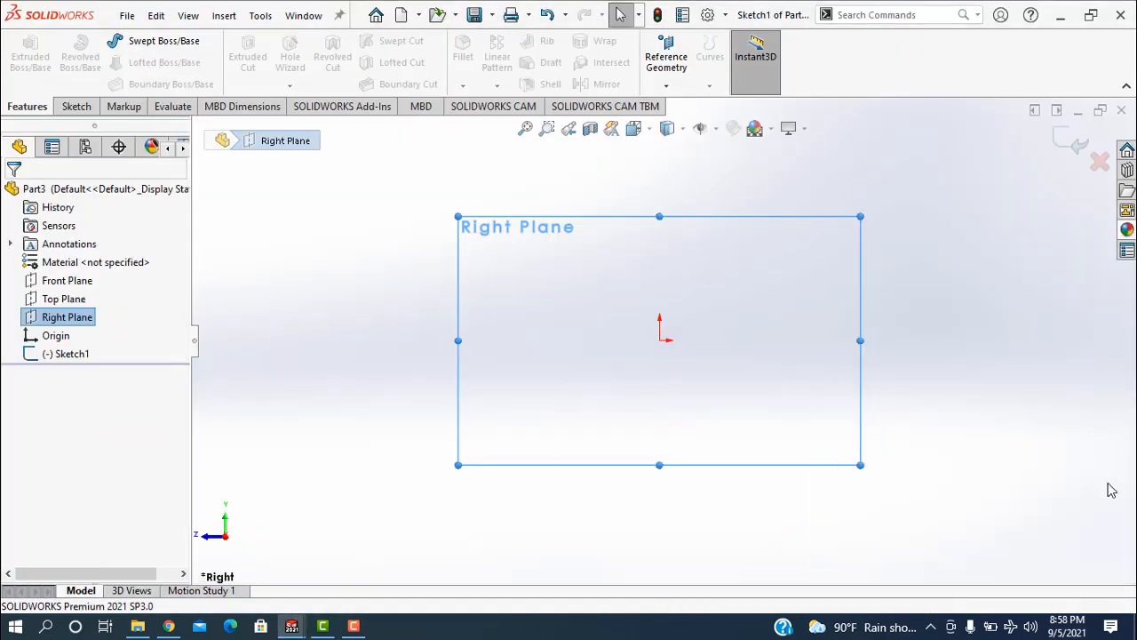
Step: Sketch a closed right-angled trapezoid from the origin with a base and vertical side of about 86 mm, a top edge of about 16 mm and a sloping side
click(75, 106)
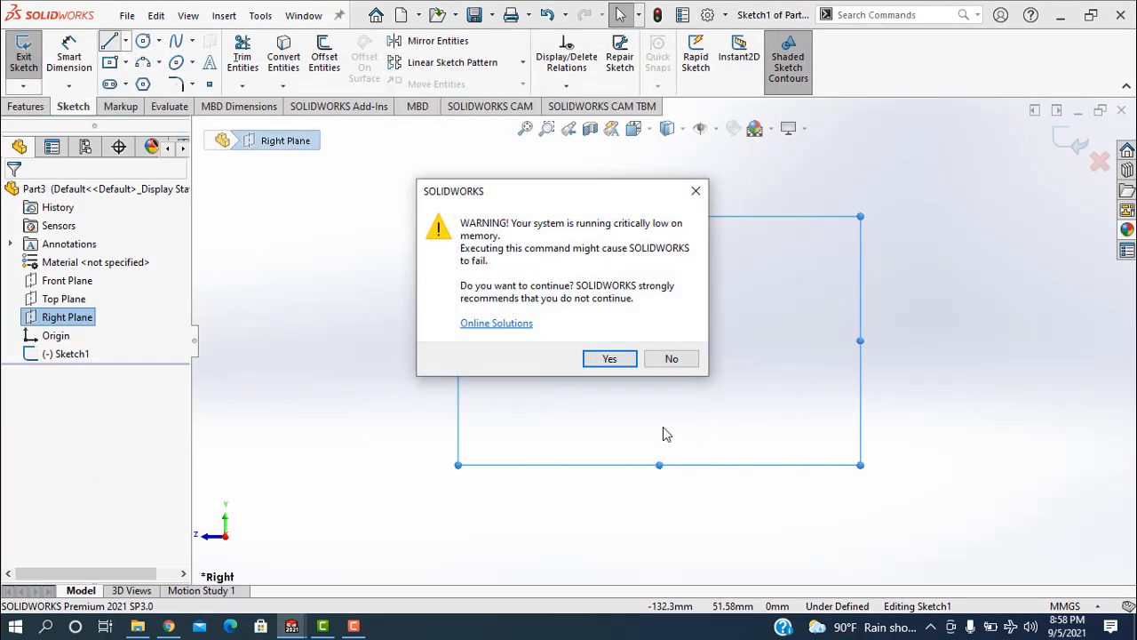
click(609, 359)
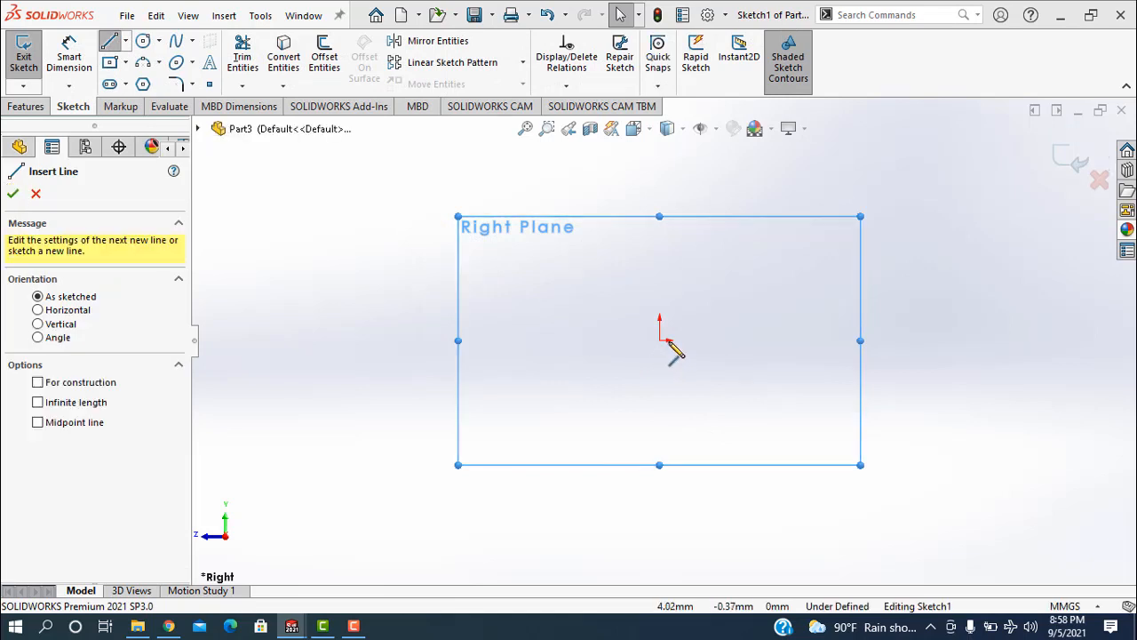
click(659, 340)
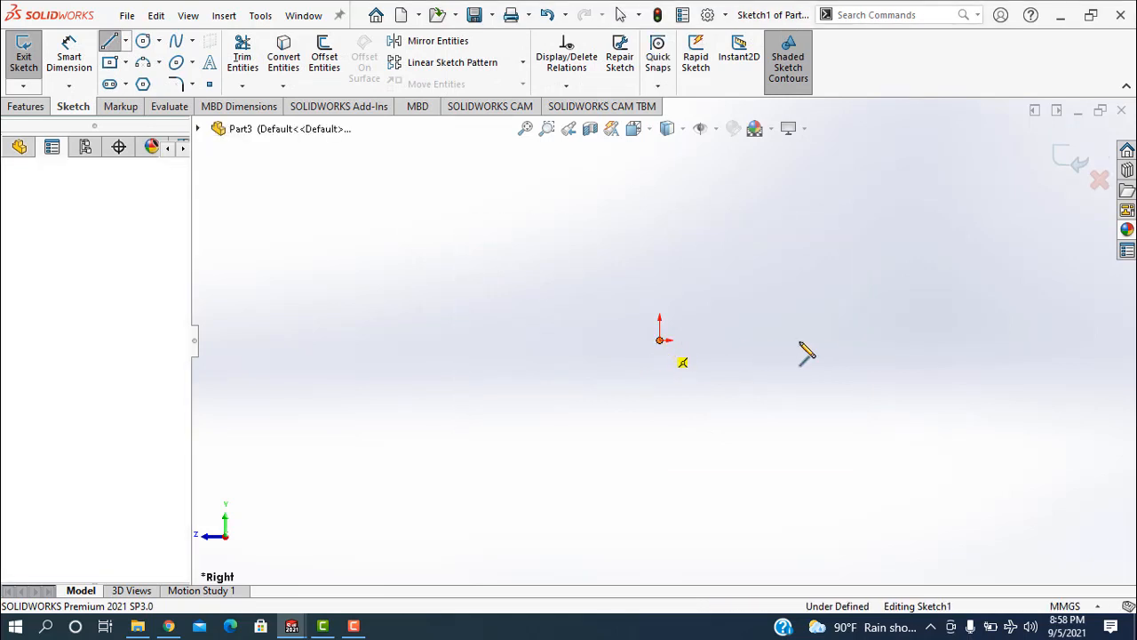
click(854, 341)
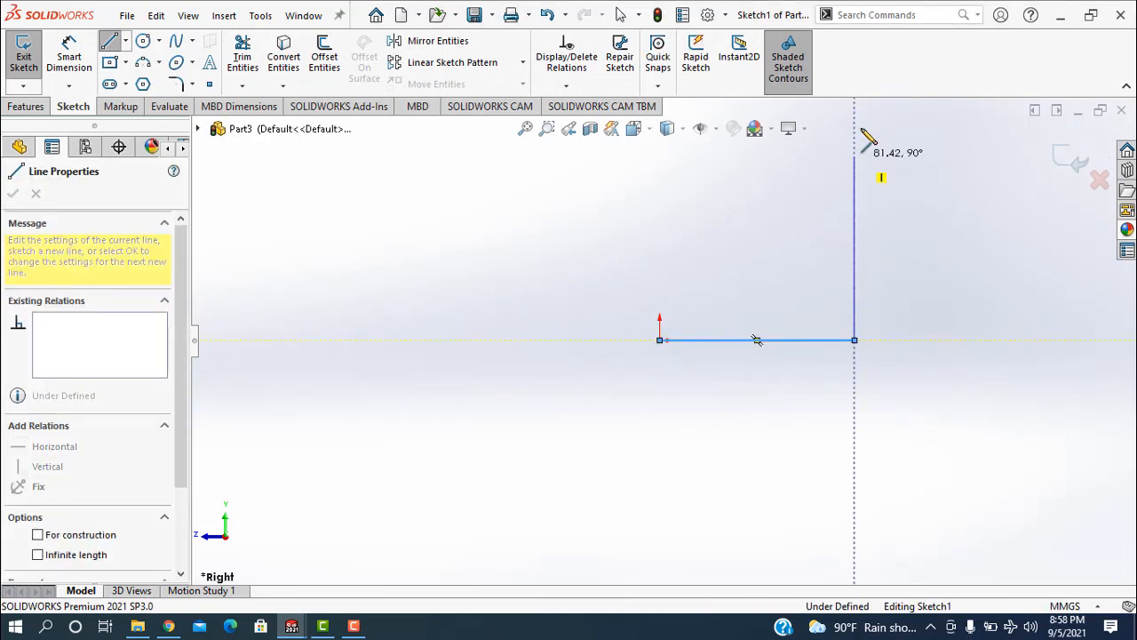
click(855, 142)
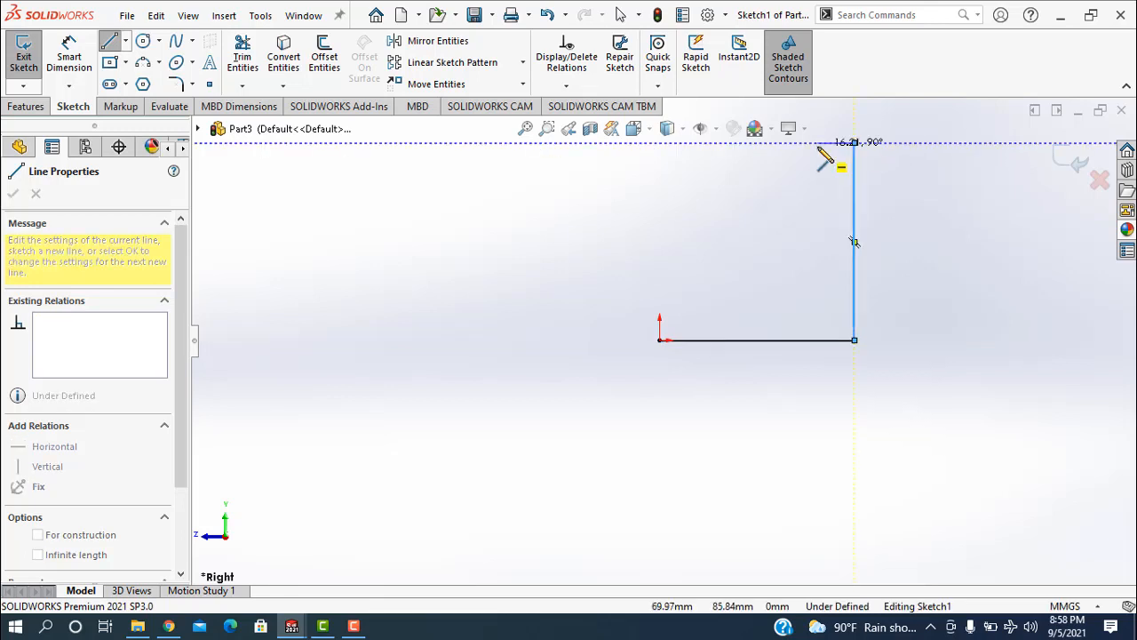
click(818, 143)
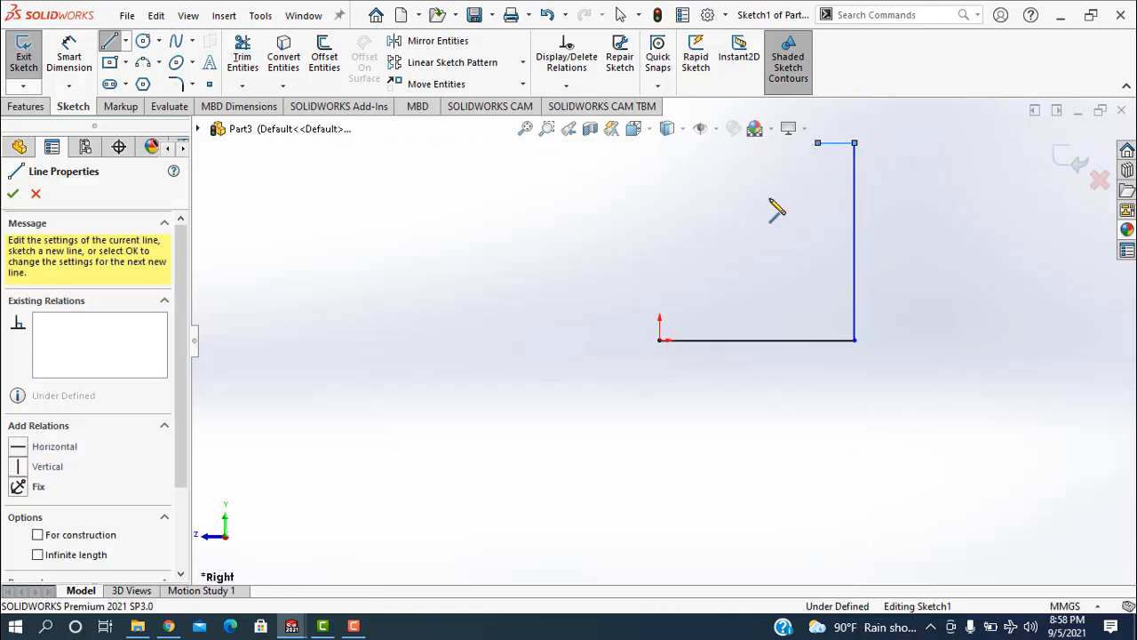
click(659, 341)
right_click(605, 285)
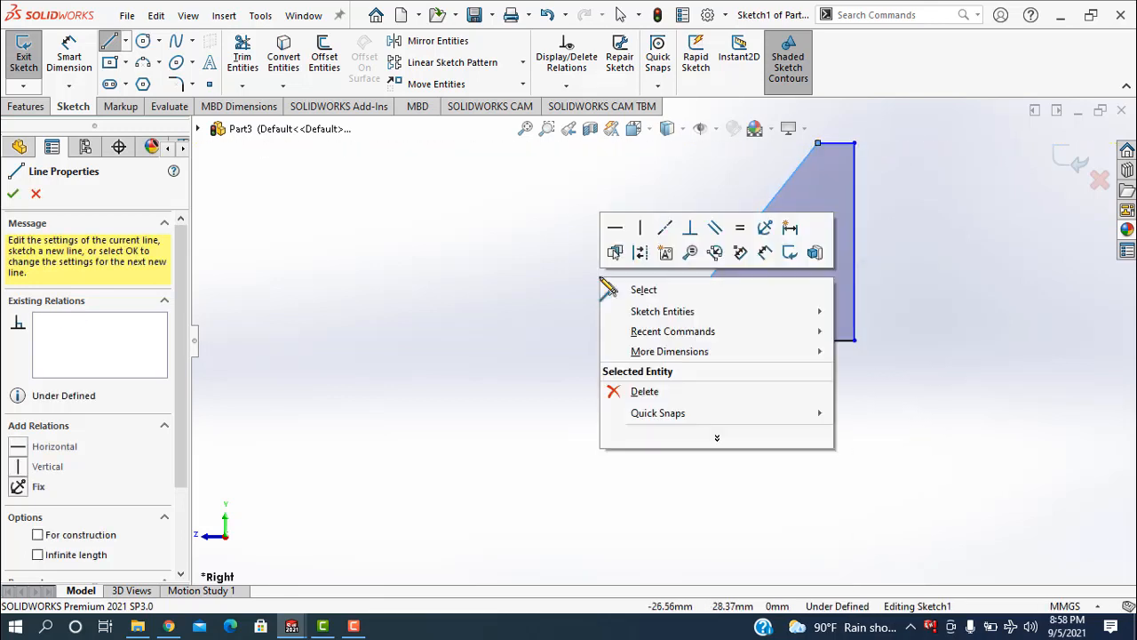
click(643, 290)
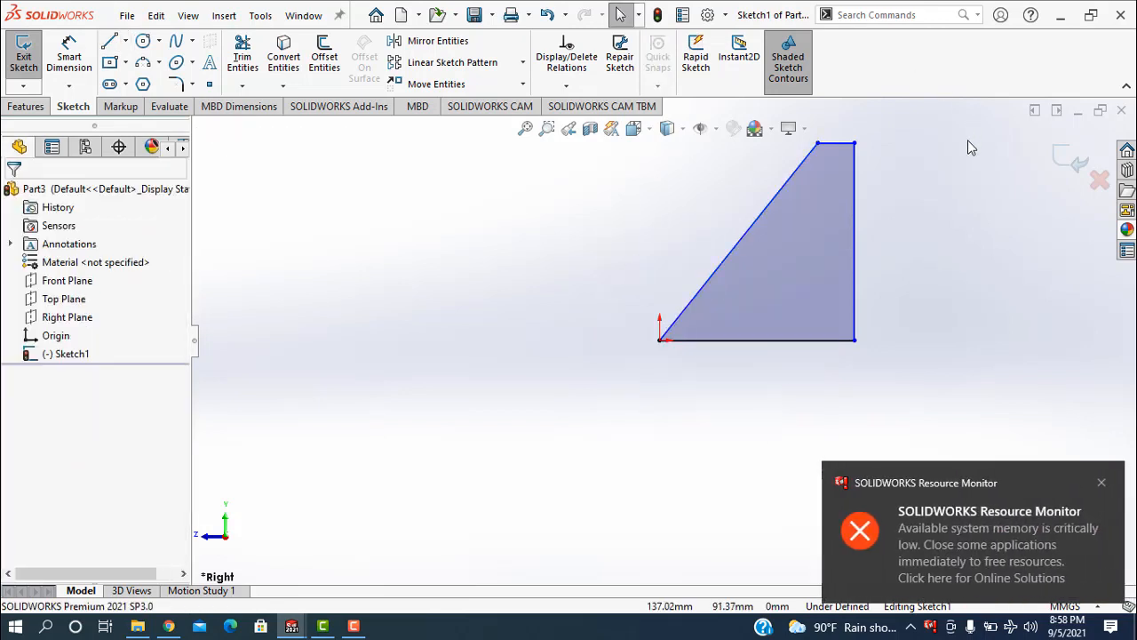
click(1101, 482)
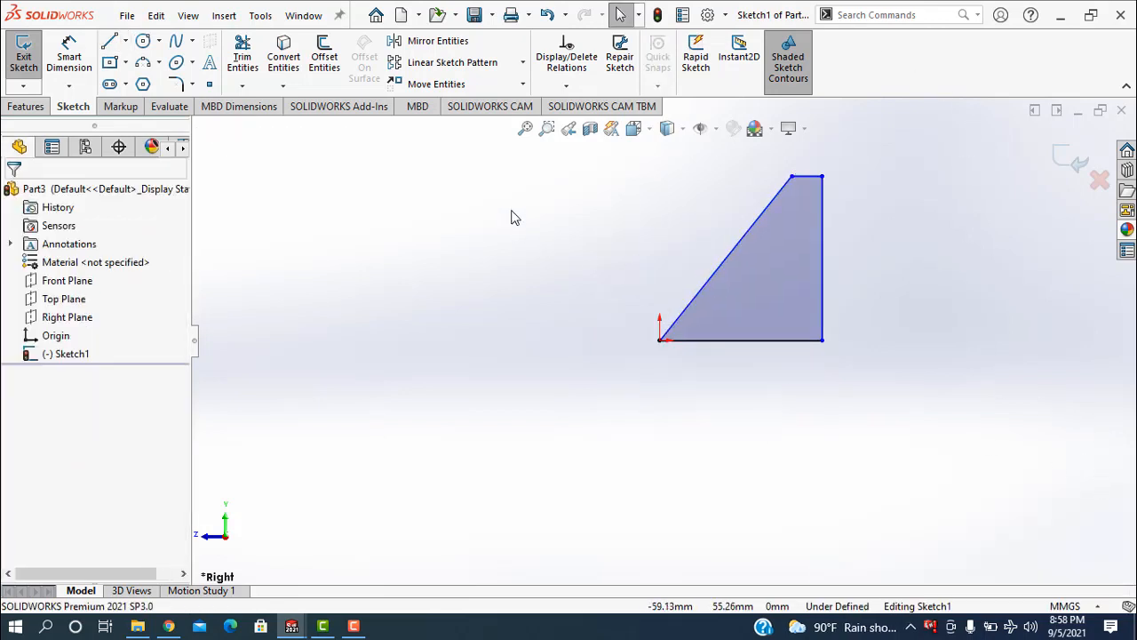
Step: Dimension the horizontal base line of the trapezoid to 26 mm
scroll(866, 211, down, 2)
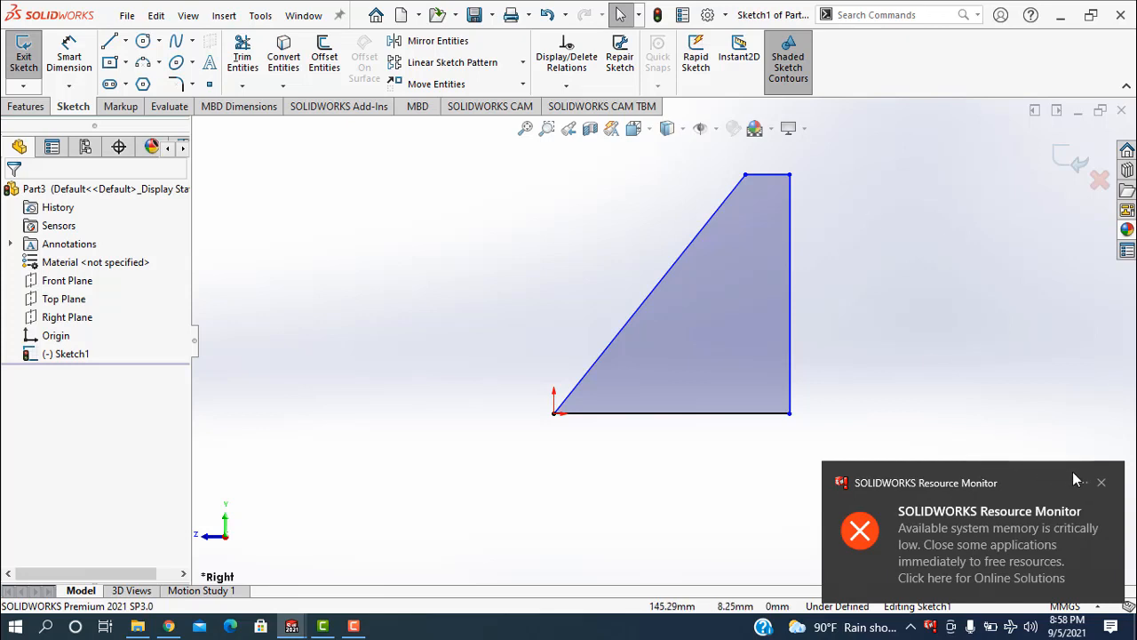
click(1102, 482)
click(69, 53)
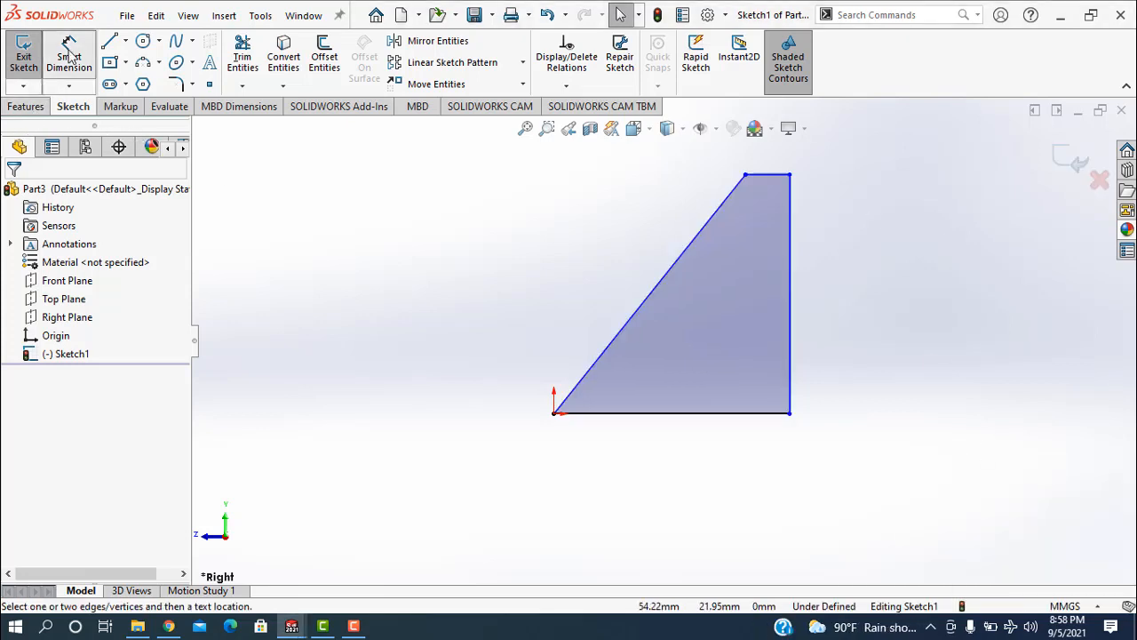
click(702, 414)
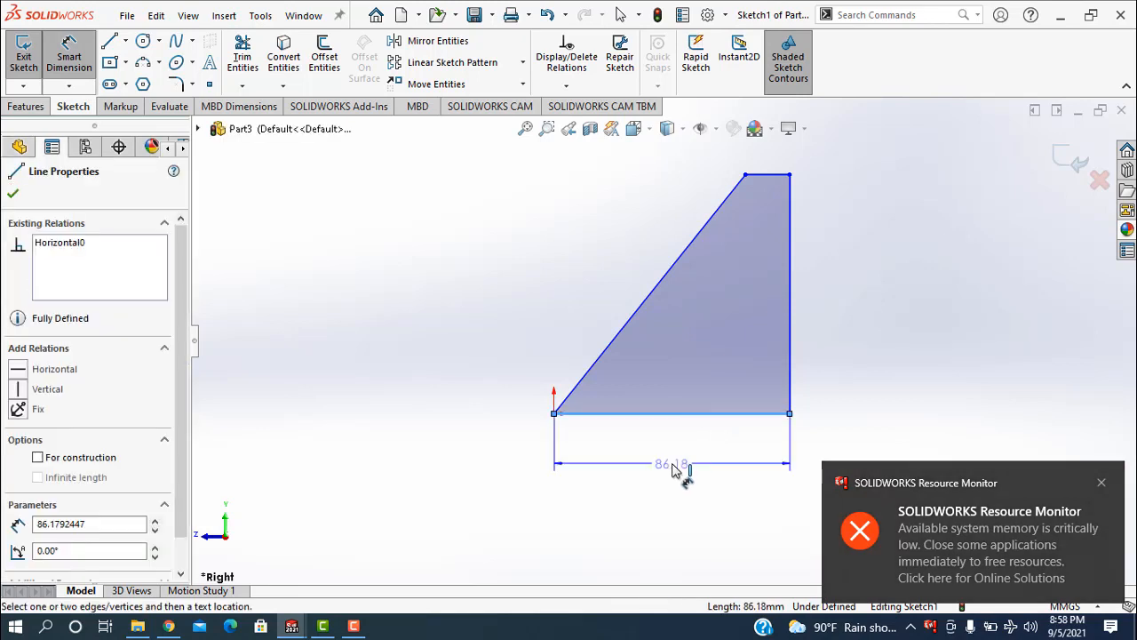
click(673, 470)
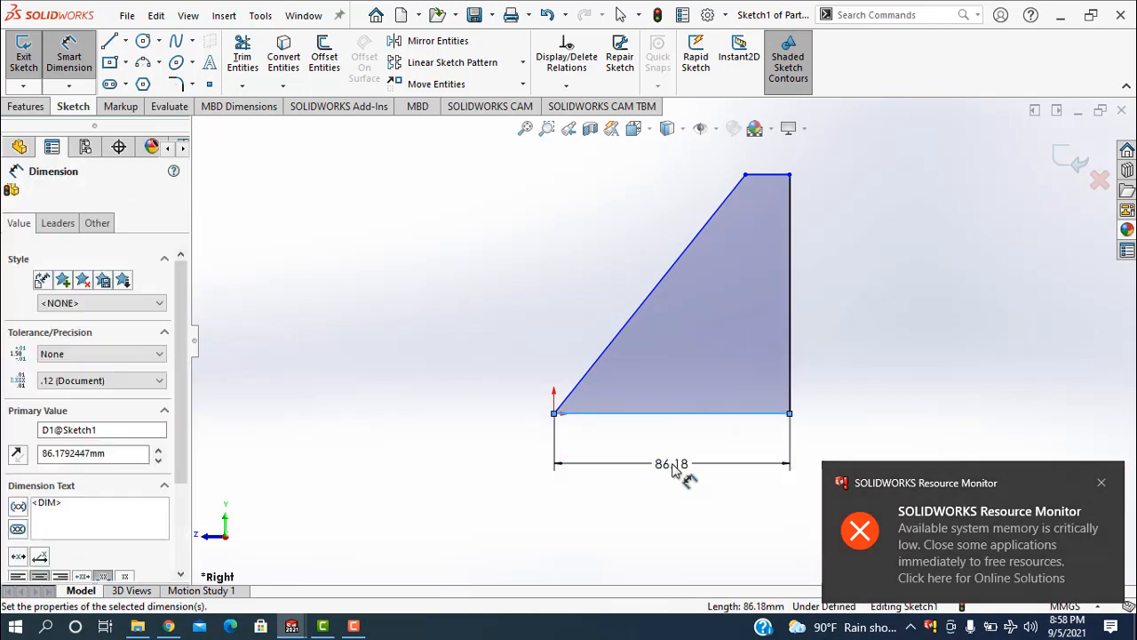
text(26)
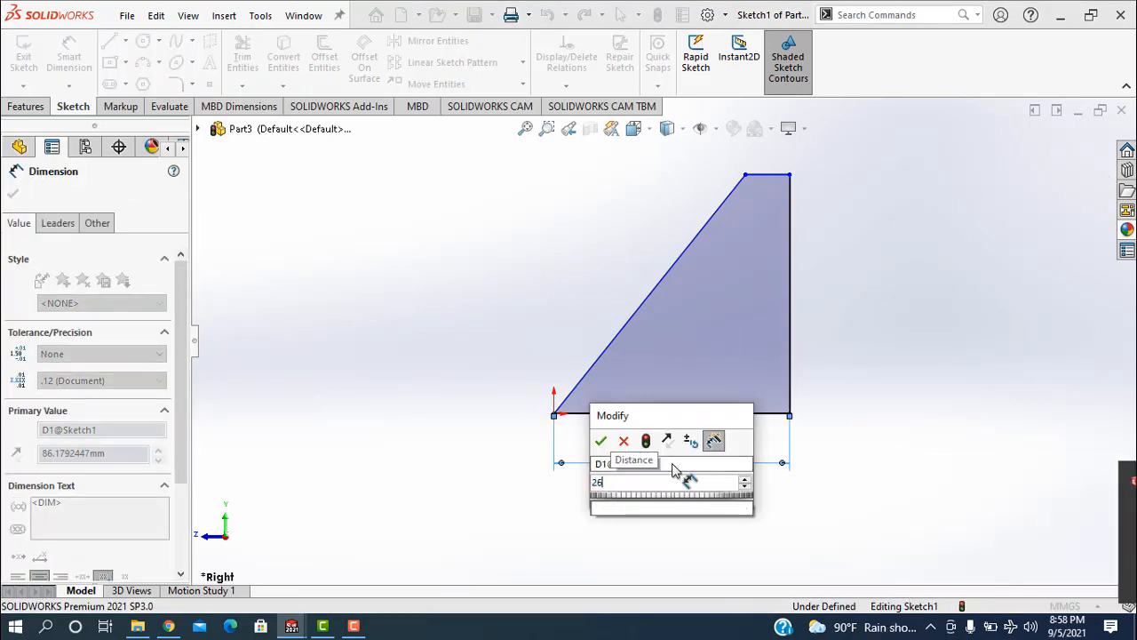
key(Return)
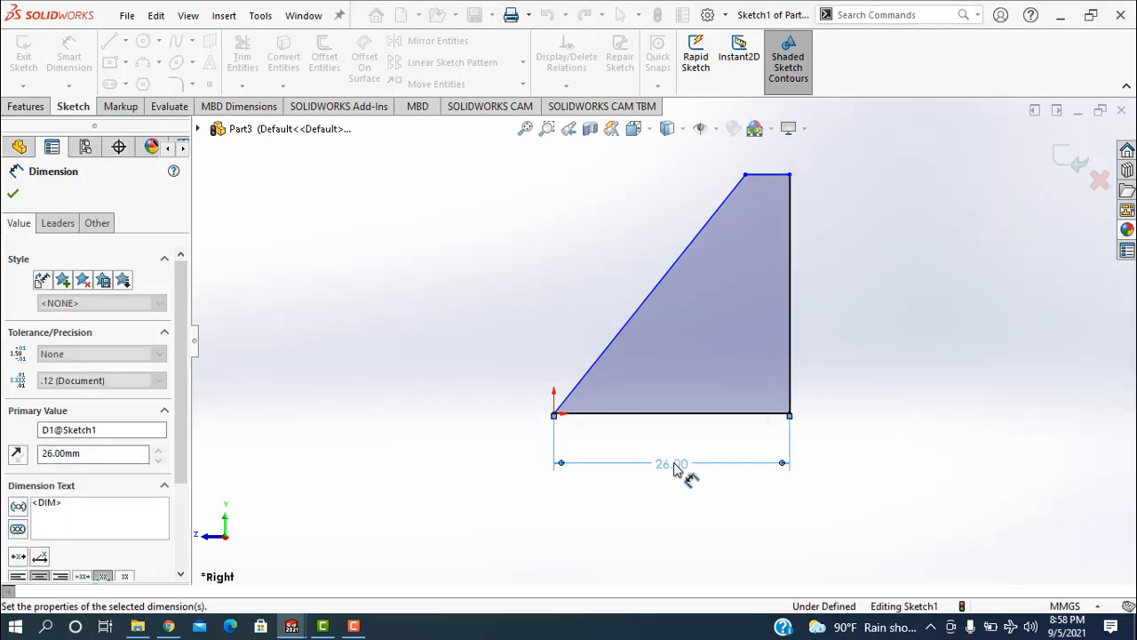
Step: Dimension the trapezoid's vertical side to 26 mm and its short top edge to 5 mm
click(858, 322)
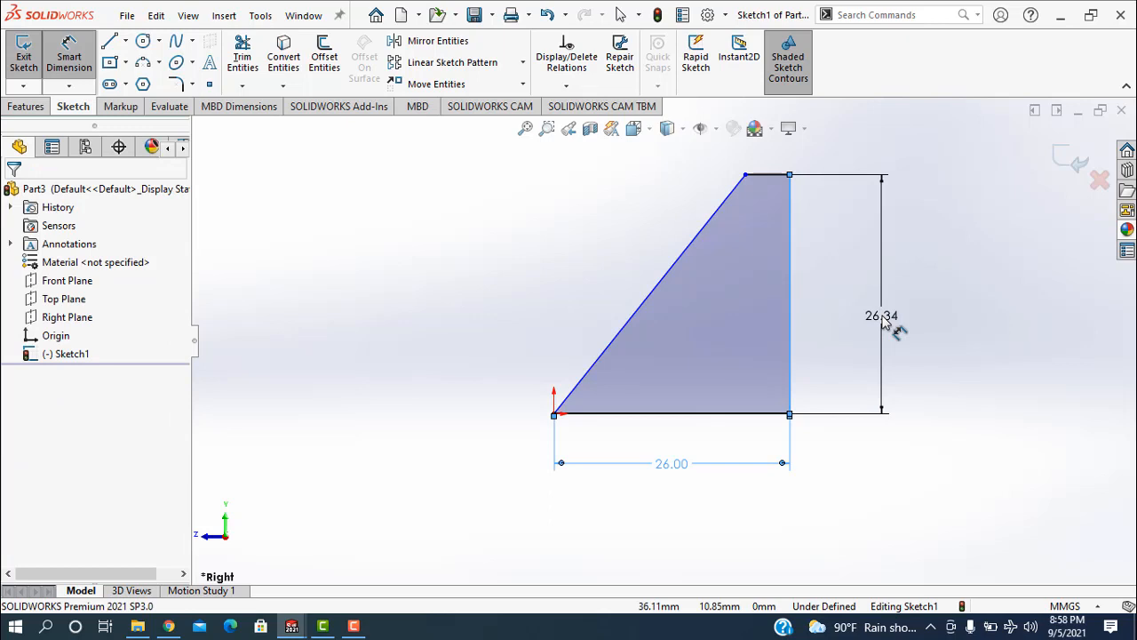
click(884, 322)
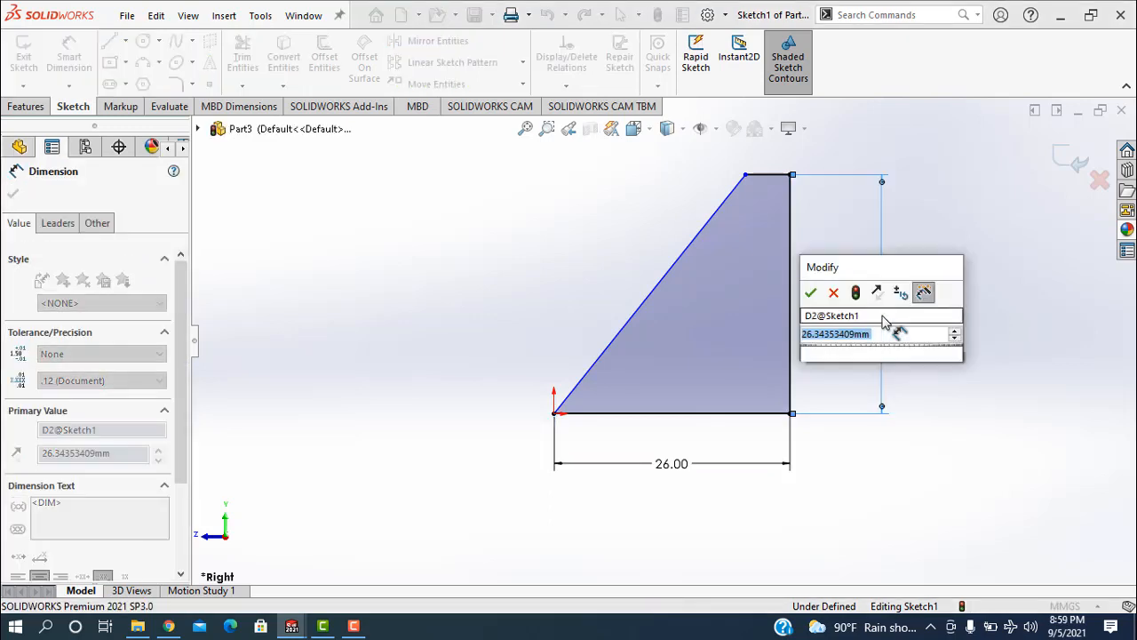
text(26)
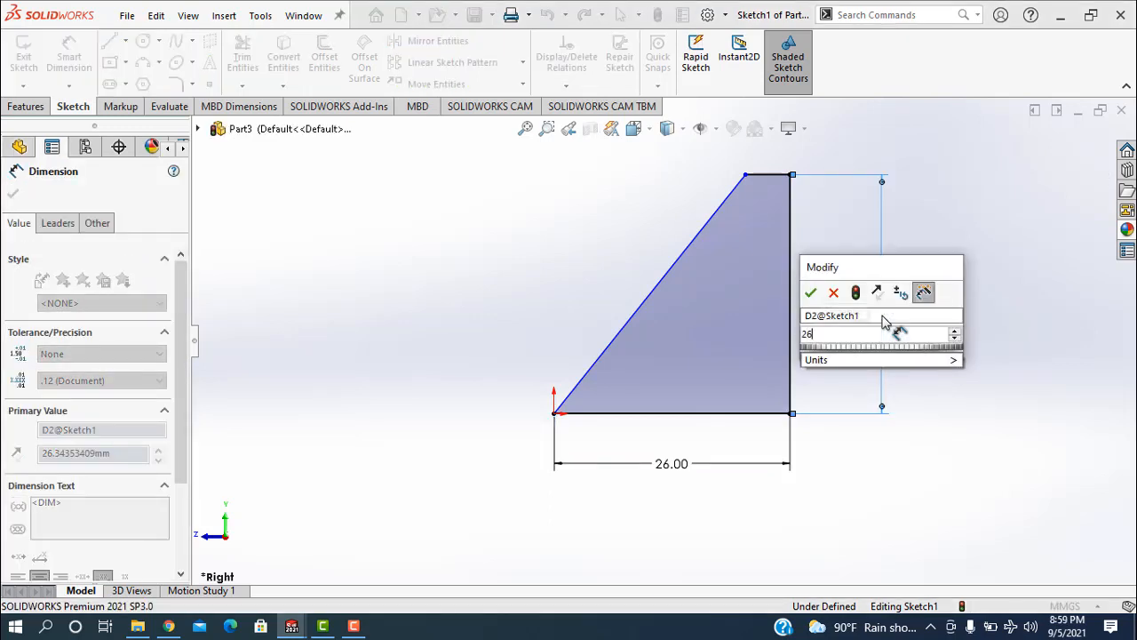
key(Return)
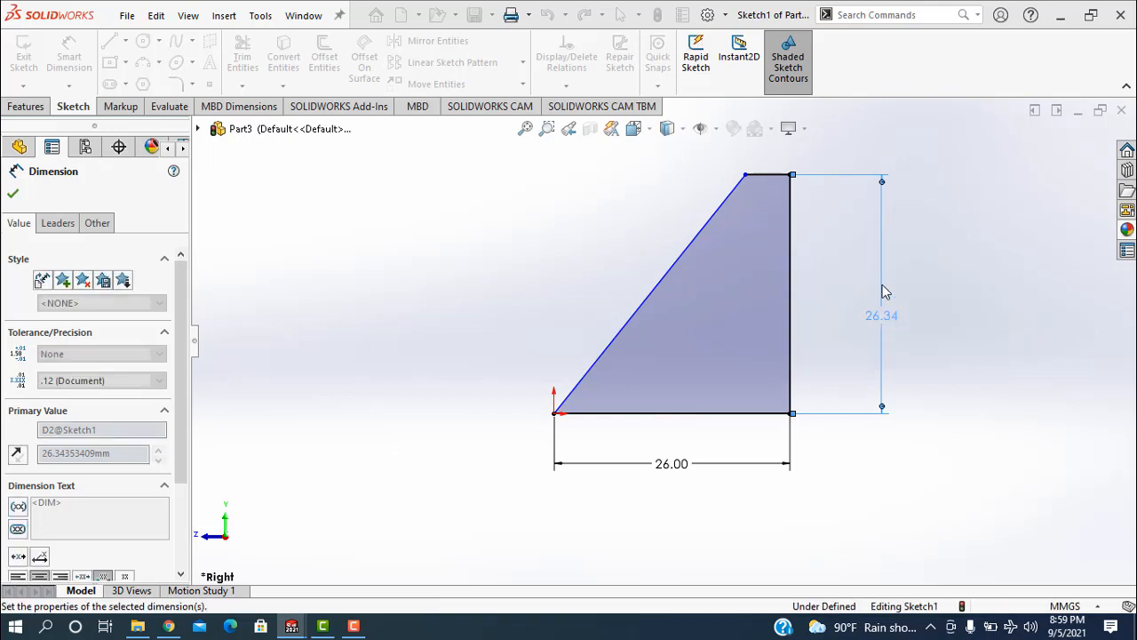
click(770, 159)
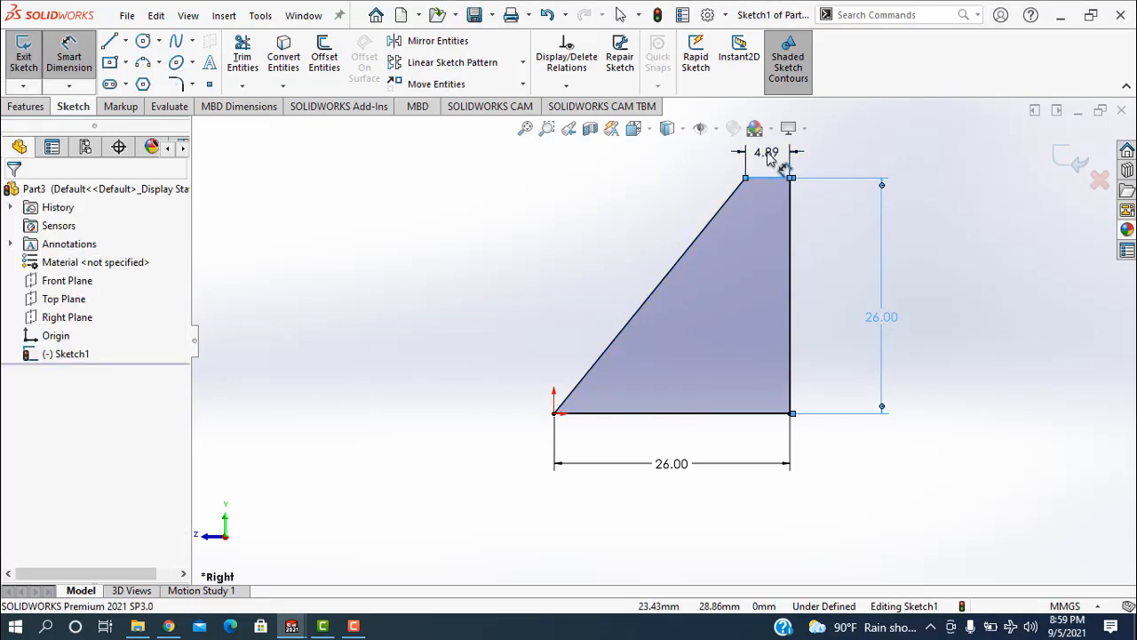
click(770, 158)
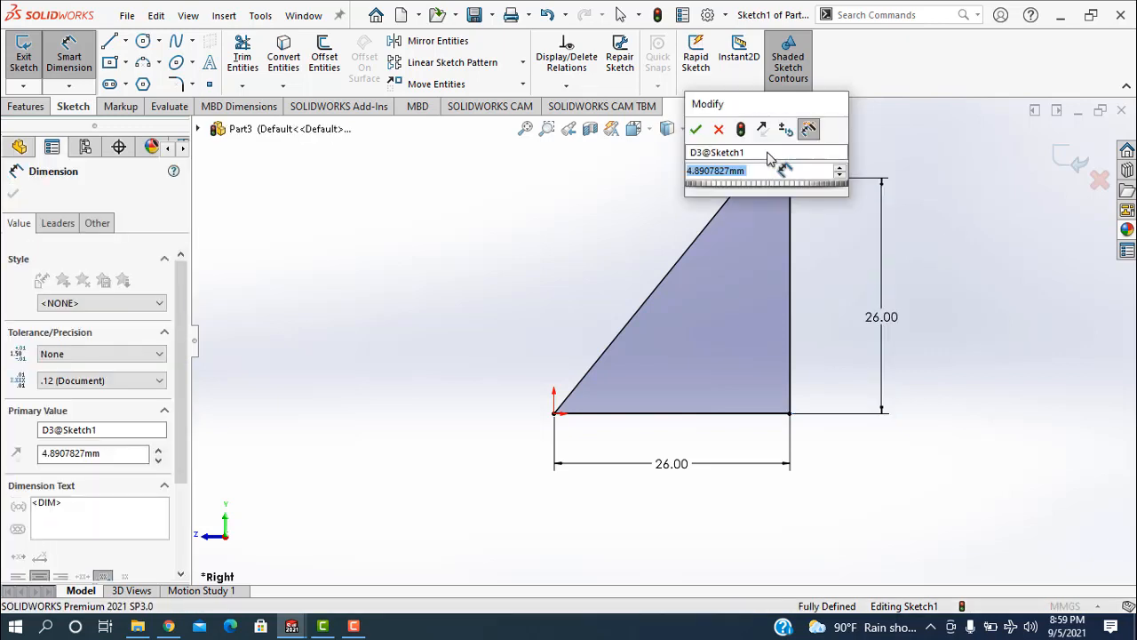
text(8)
key(Return)
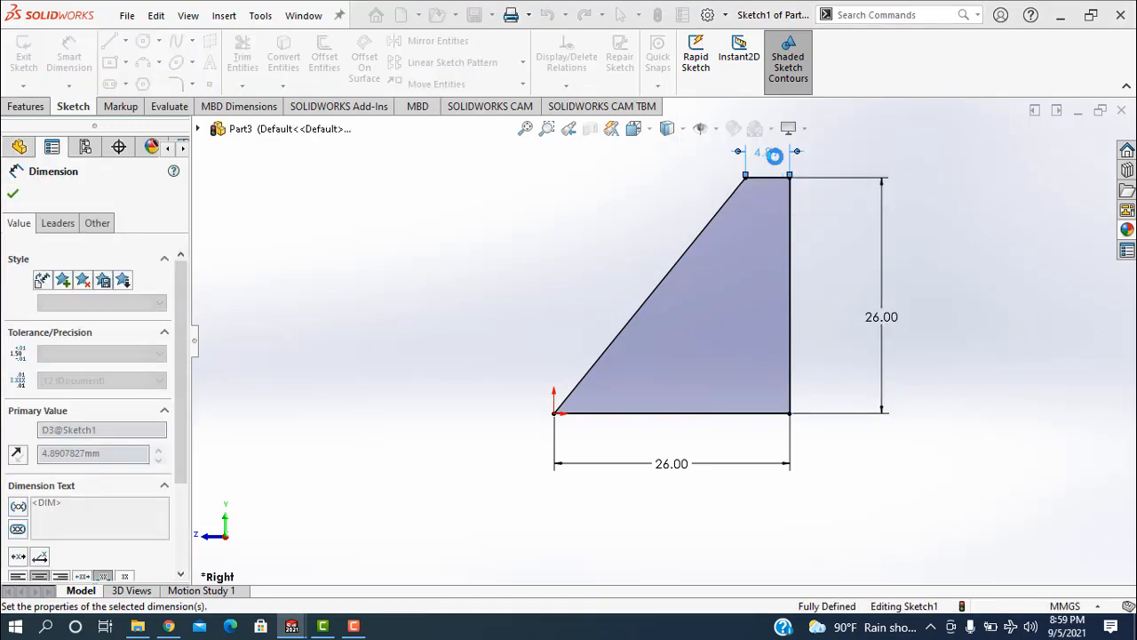
Step: Finish the sketch and extrude the trapezoid 53 mm blind in the reversed direction, continuing past the low-memory warning
click(1075, 166)
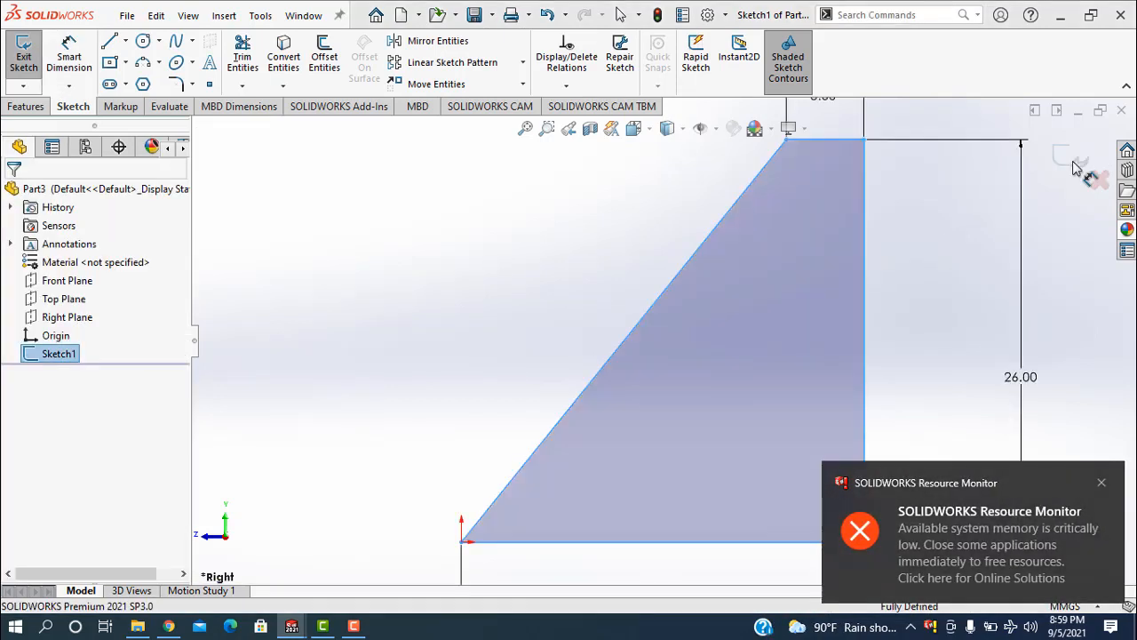
click(597, 361)
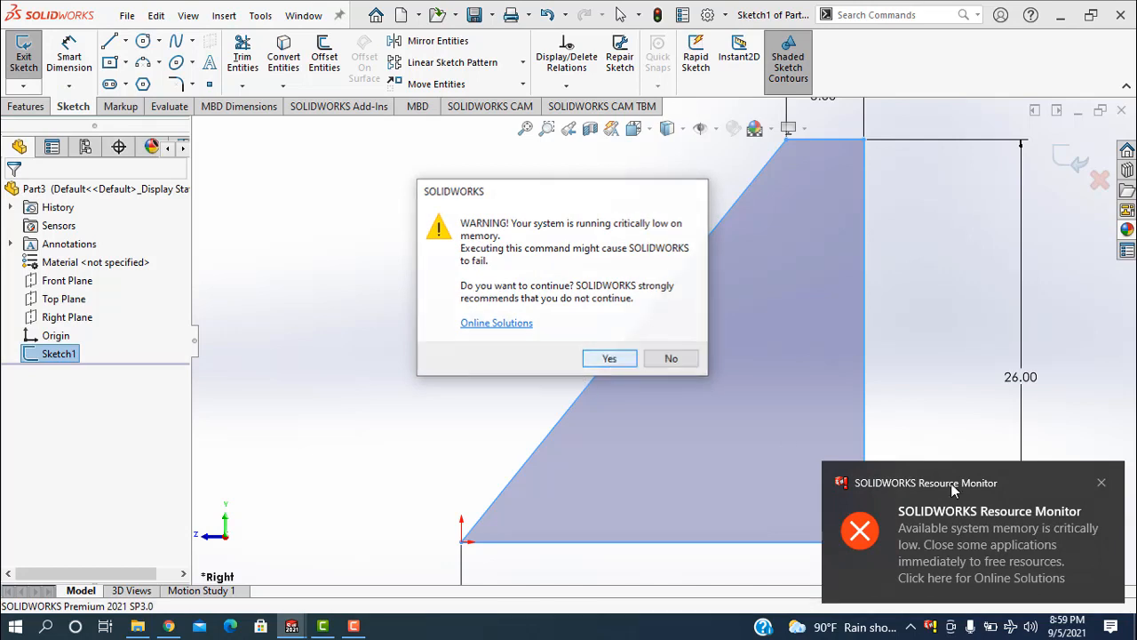
click(1102, 484)
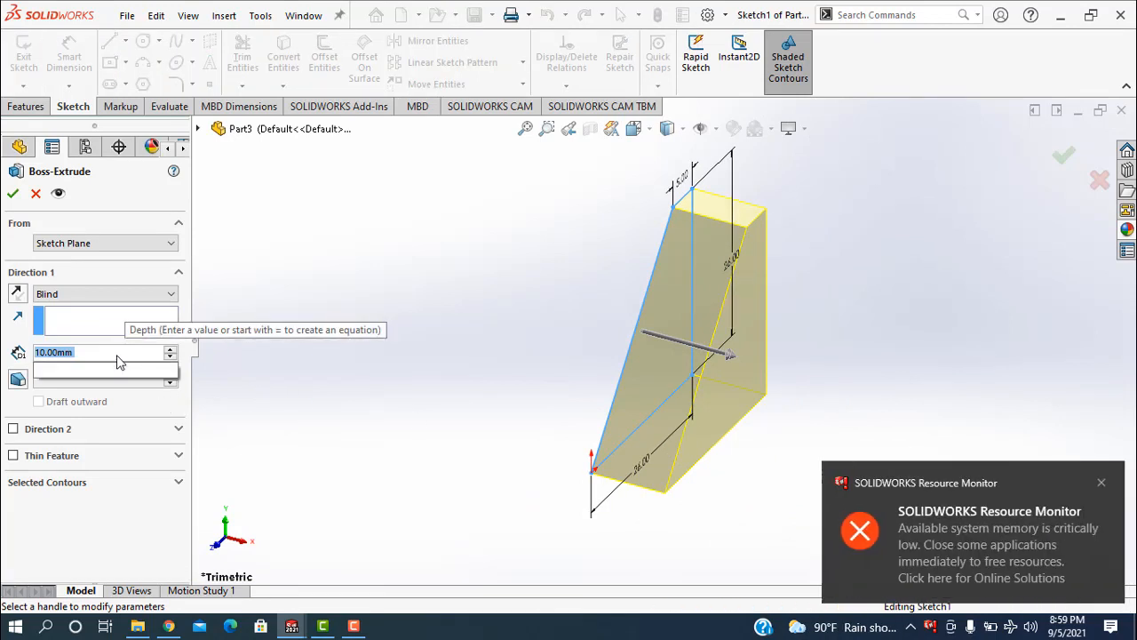
text(53)
key(Return)
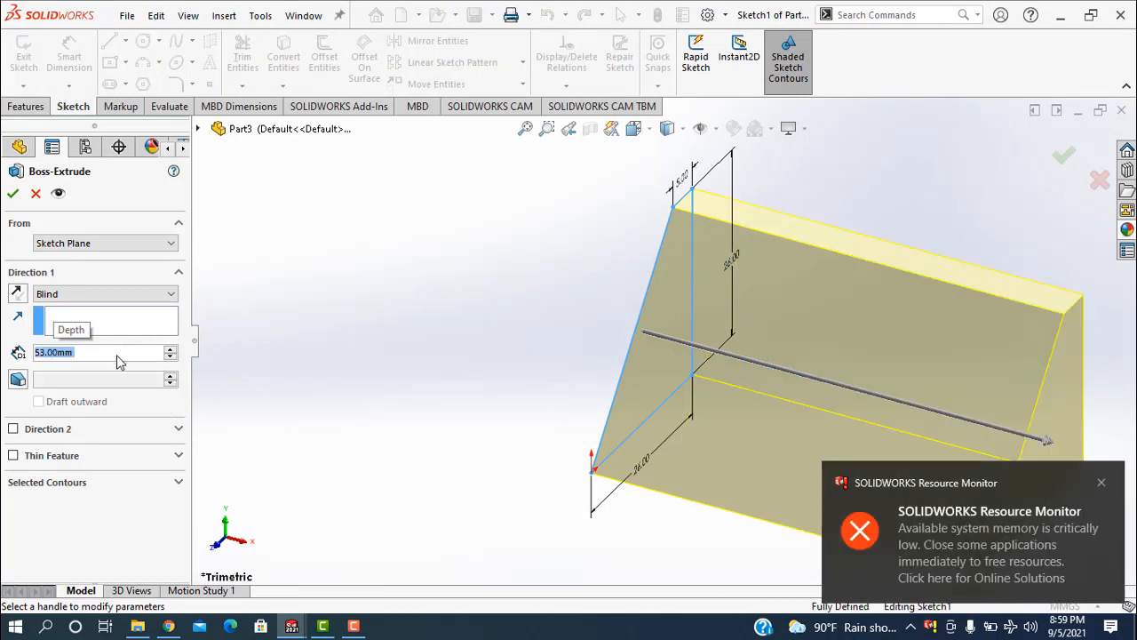
click(16, 295)
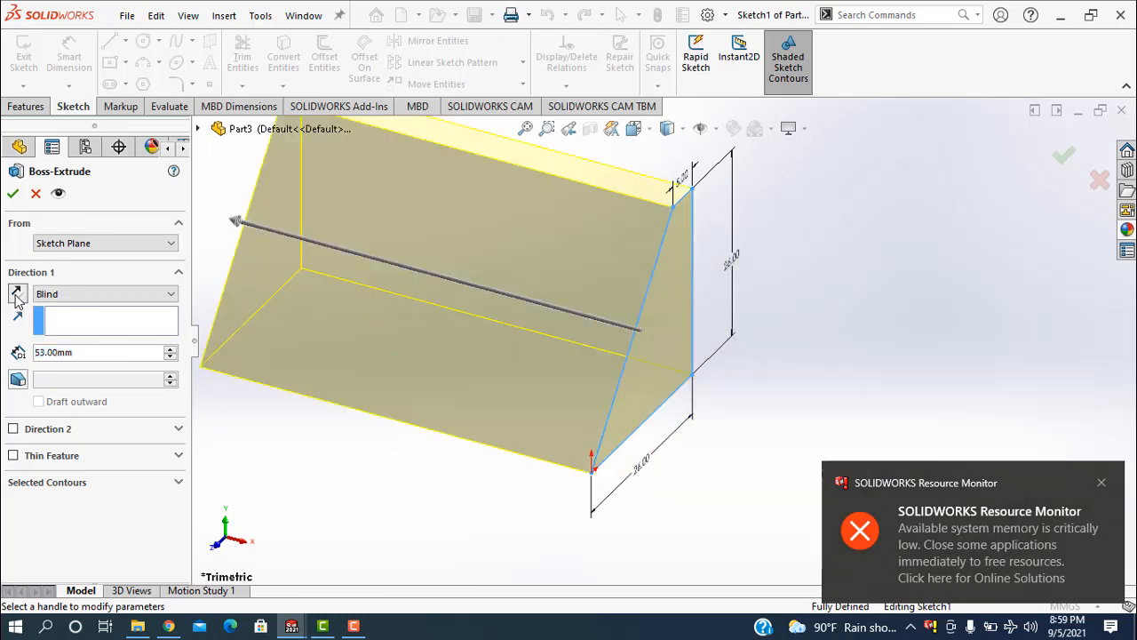
click(11, 195)
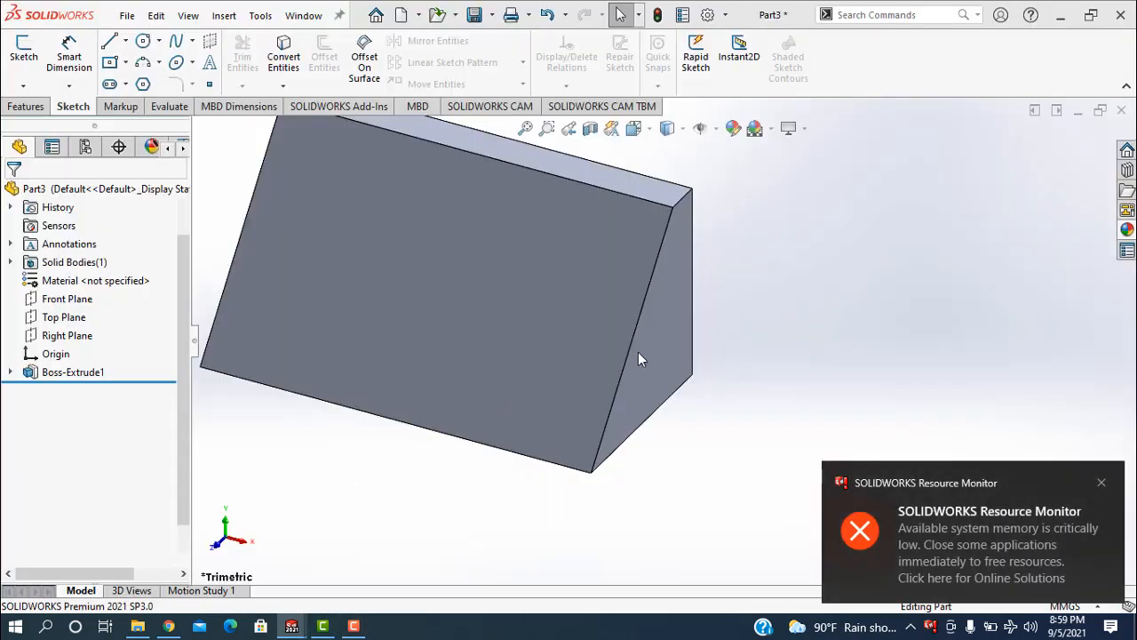
Step: Check the finished reference model in the Part2 window, then return to Part3
key(ctrl+Tab)
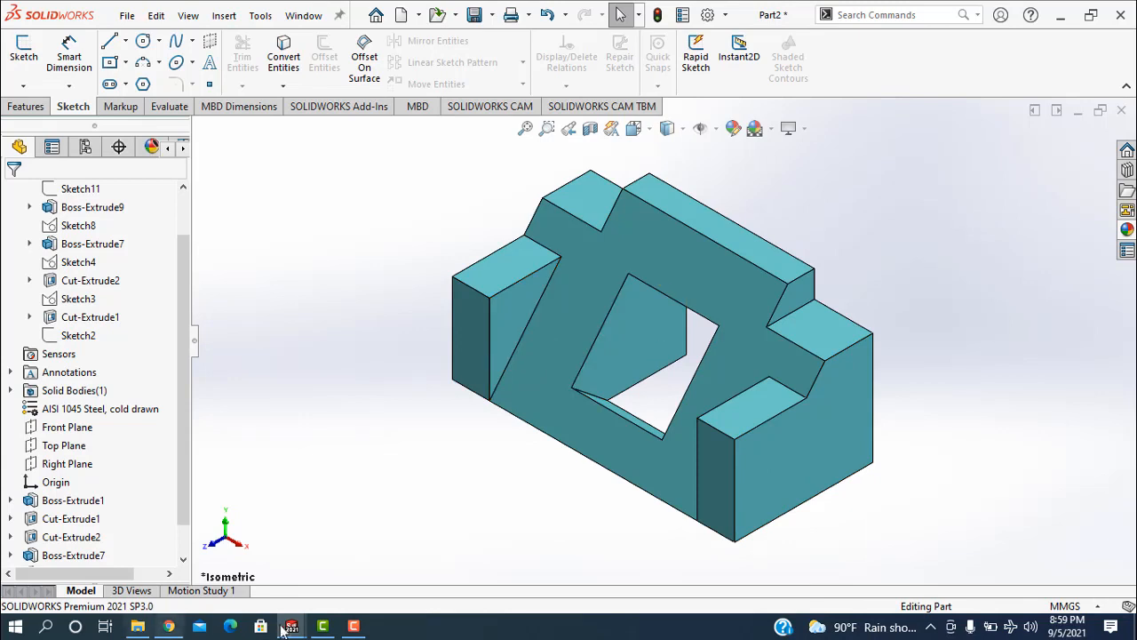
mouse_move(293, 629)
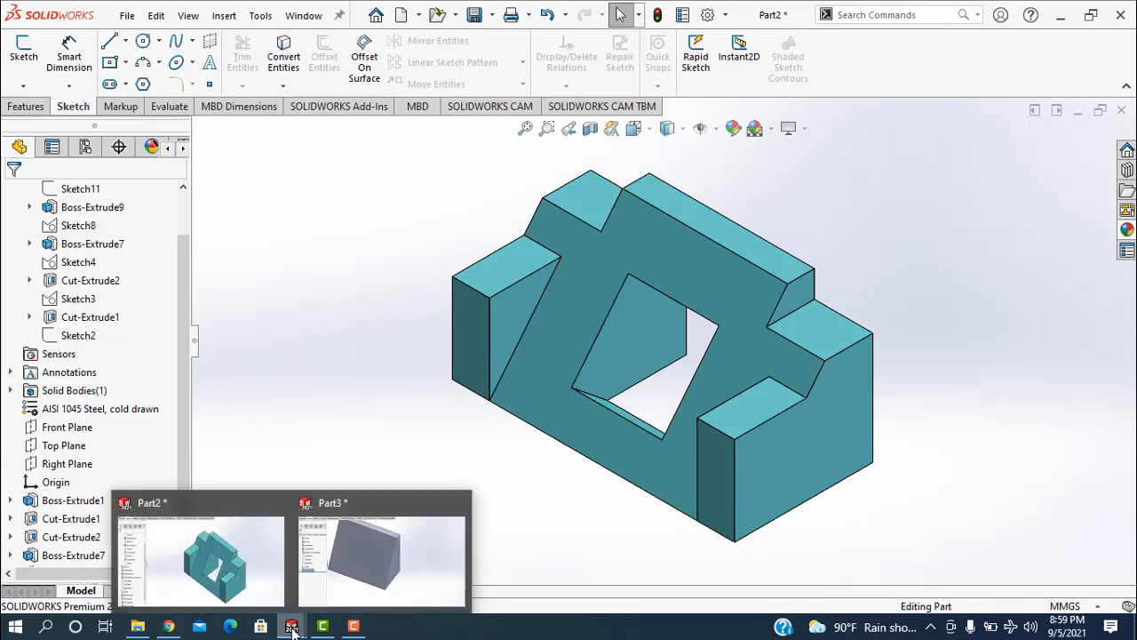
click(369, 573)
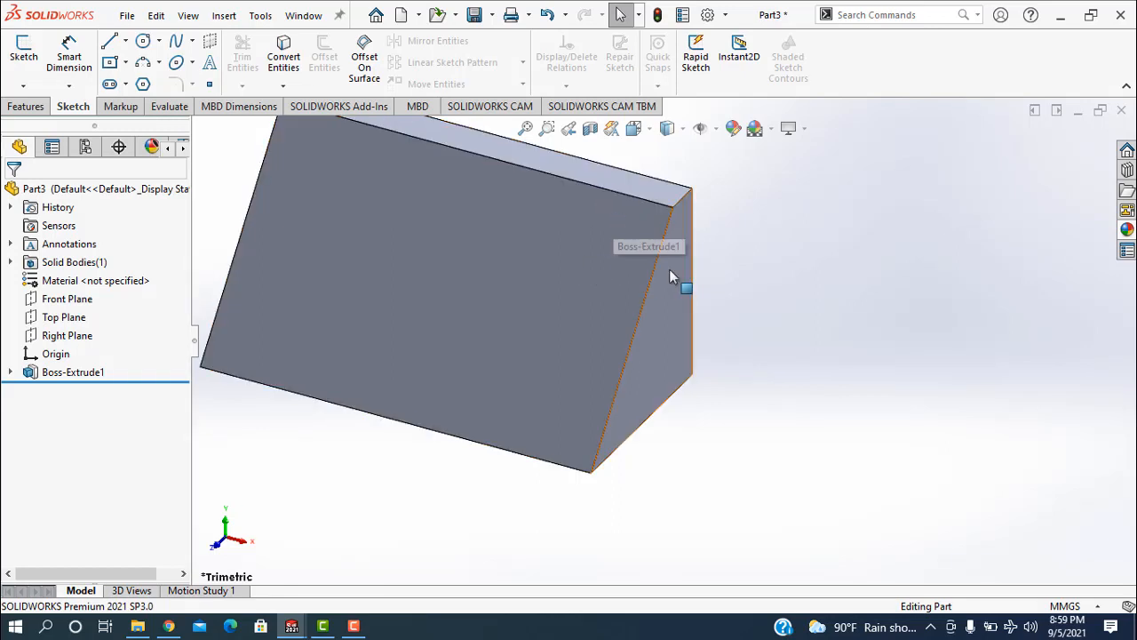
Step: Start an extruded cut on the end face at the origin and sketch a closed trapezoid about 5.7 mm tall across its upper end
scroll(630, 357, up, 3)
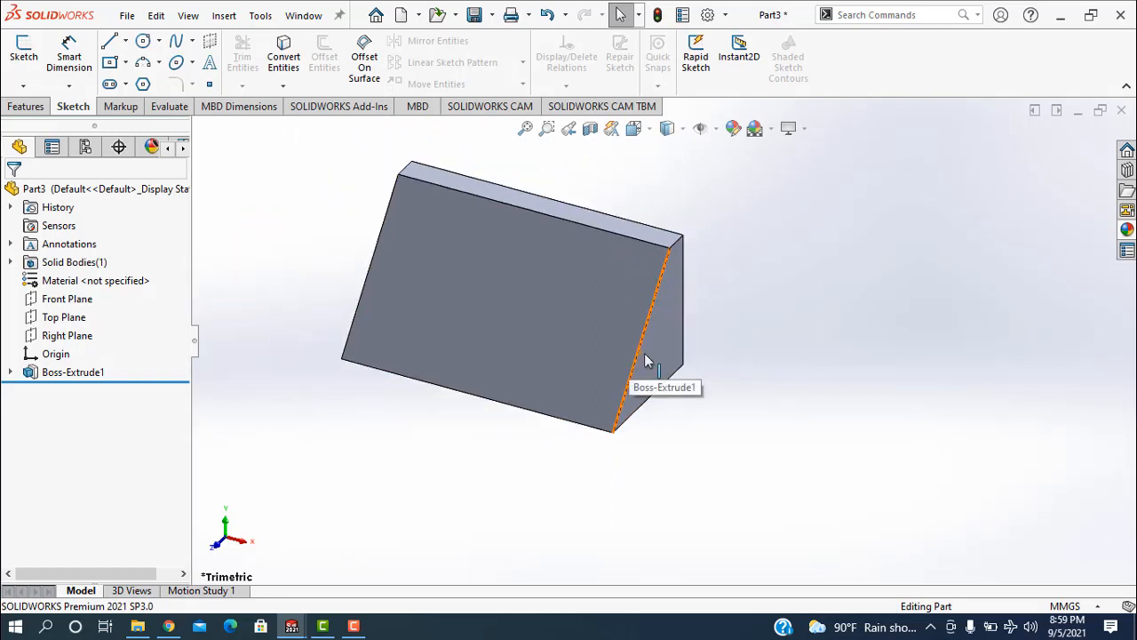
click(25, 106)
click(248, 56)
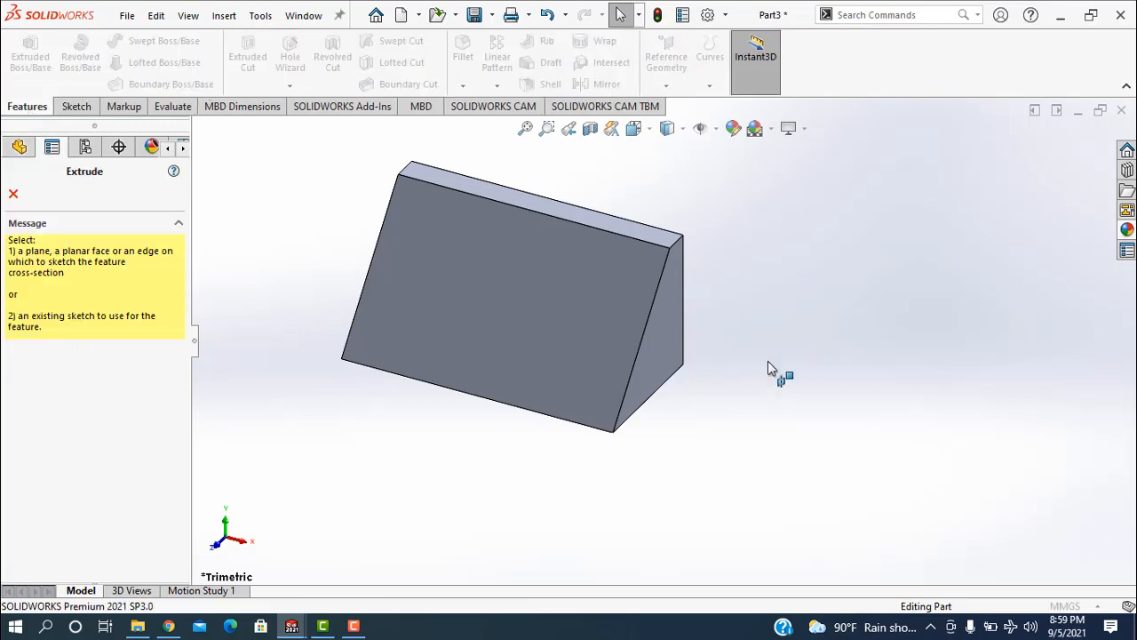
click(664, 345)
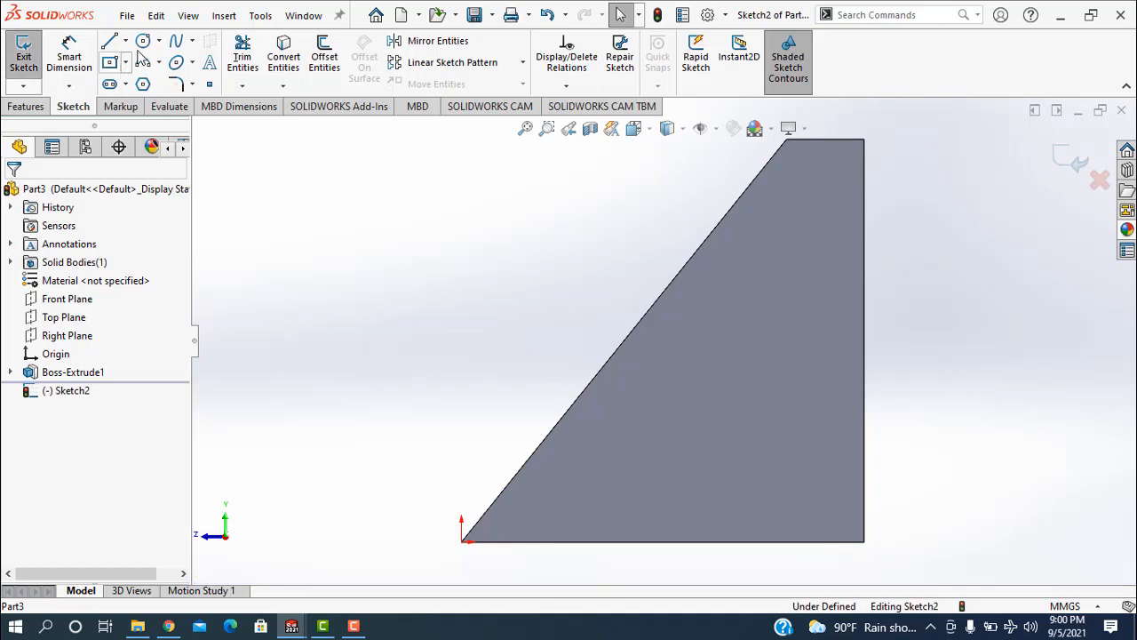
click(110, 43)
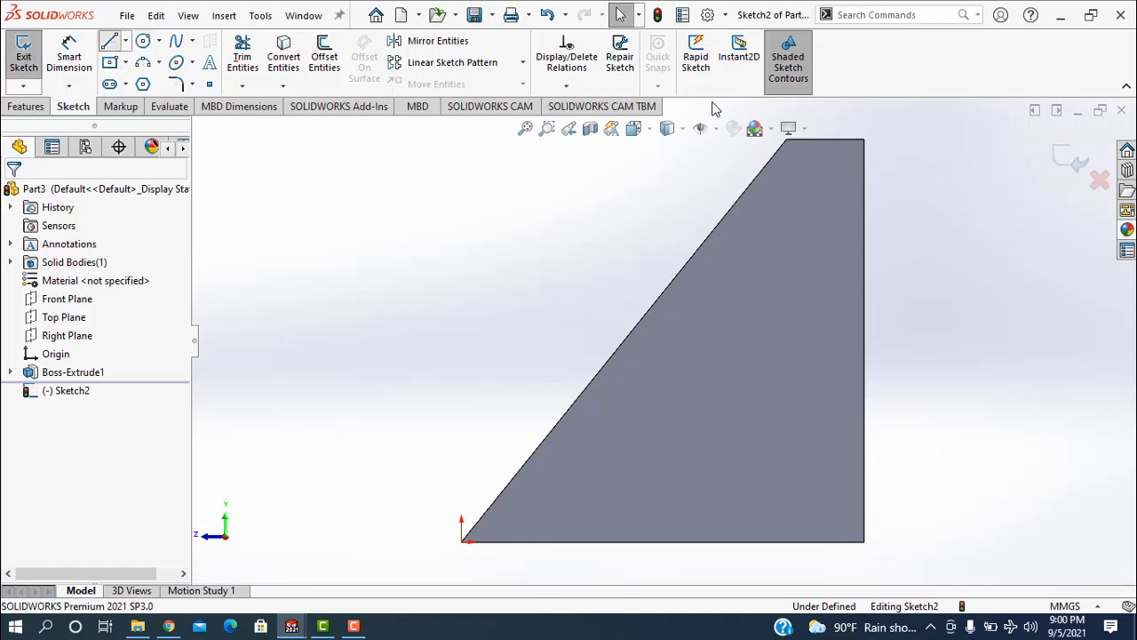
click(863, 140)
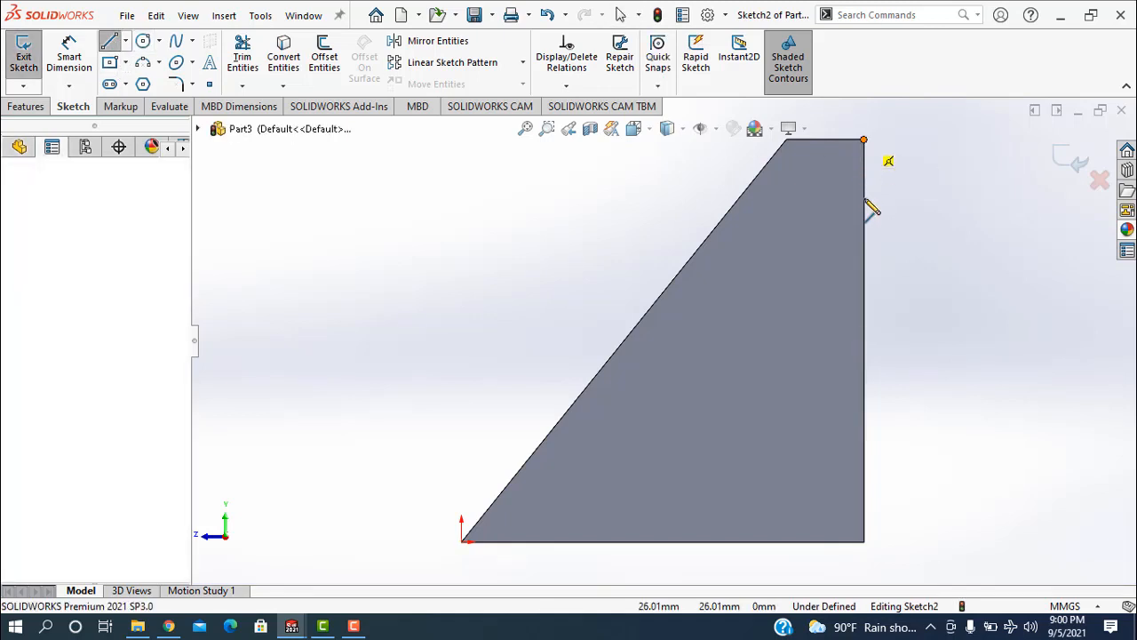
click(863, 227)
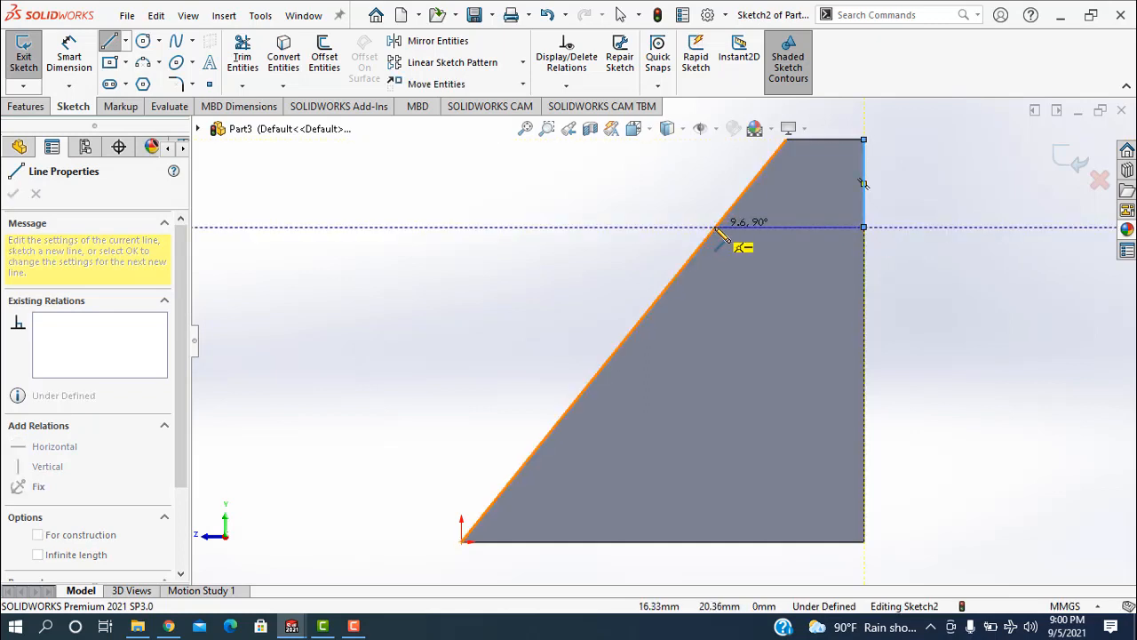
click(716, 227)
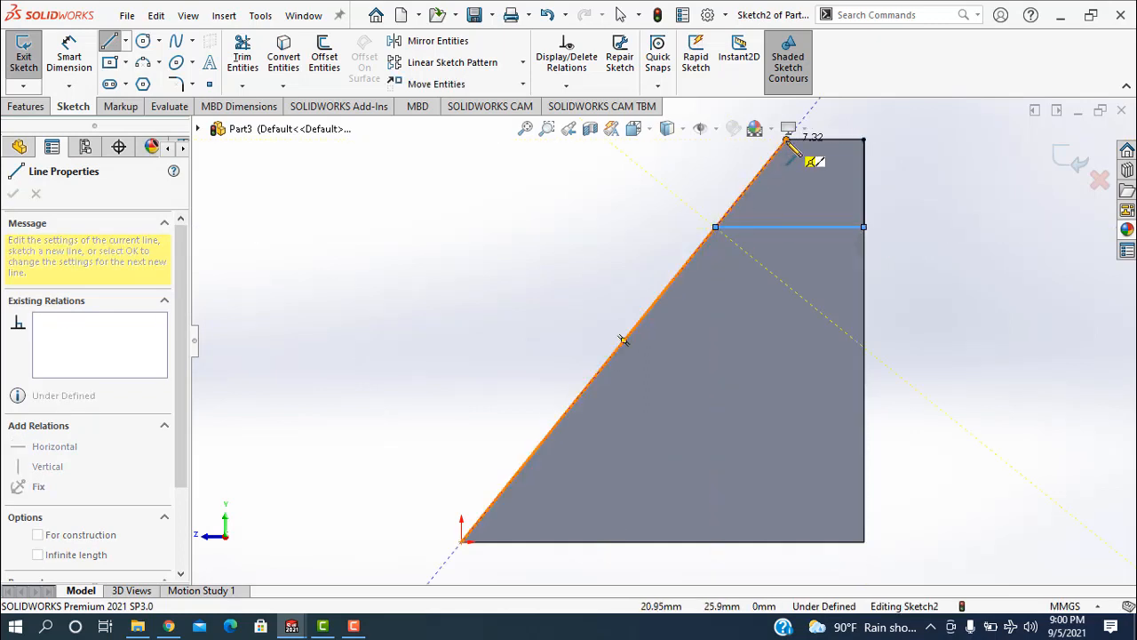
click(786, 140)
click(864, 139)
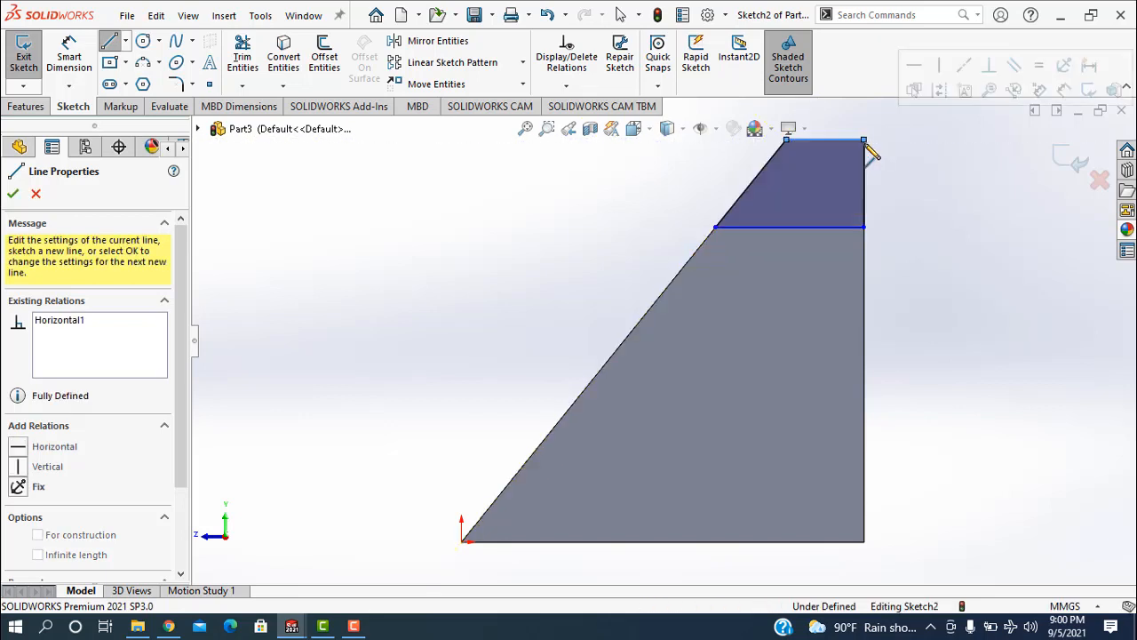
Step: Dimension the vertical side of the cut profile to 5 mm
click(69, 56)
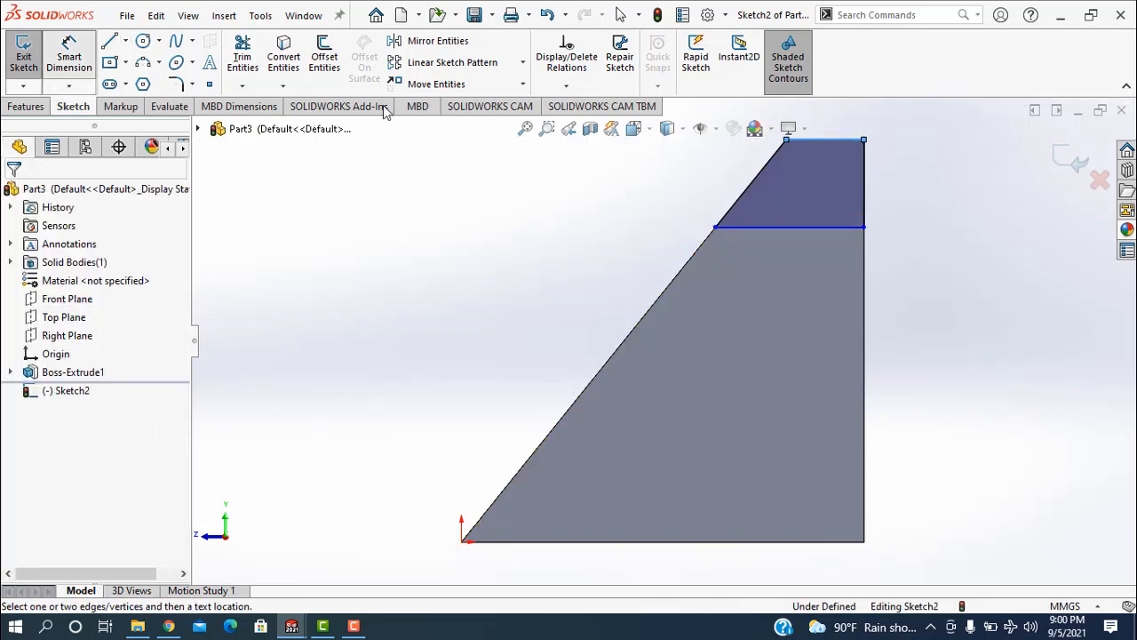
click(932, 204)
click(932, 204)
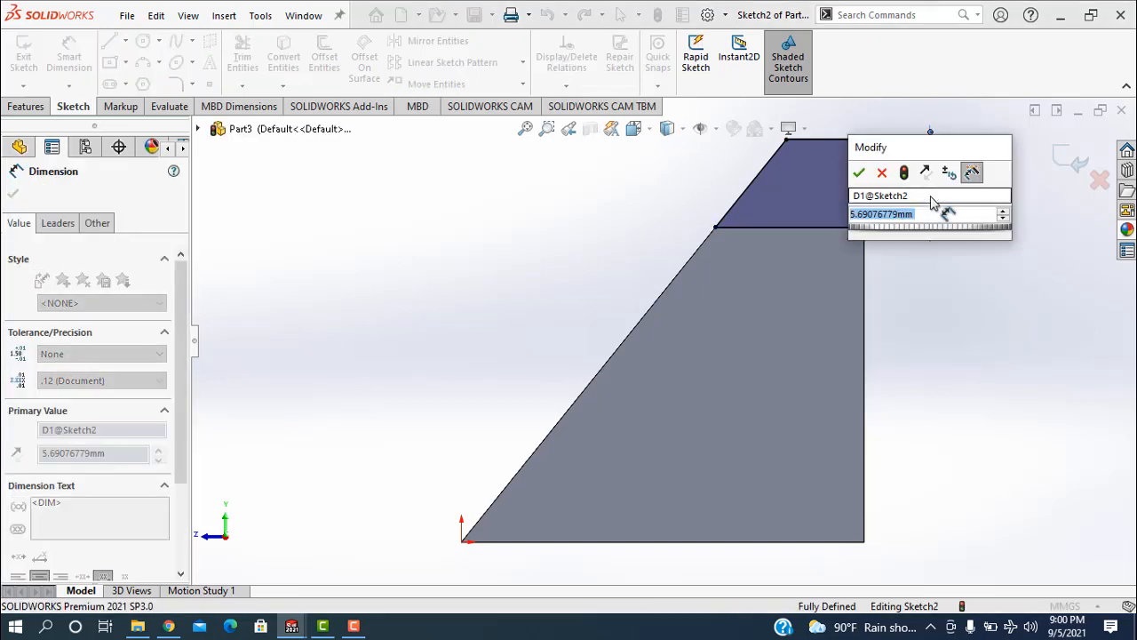
text(5)
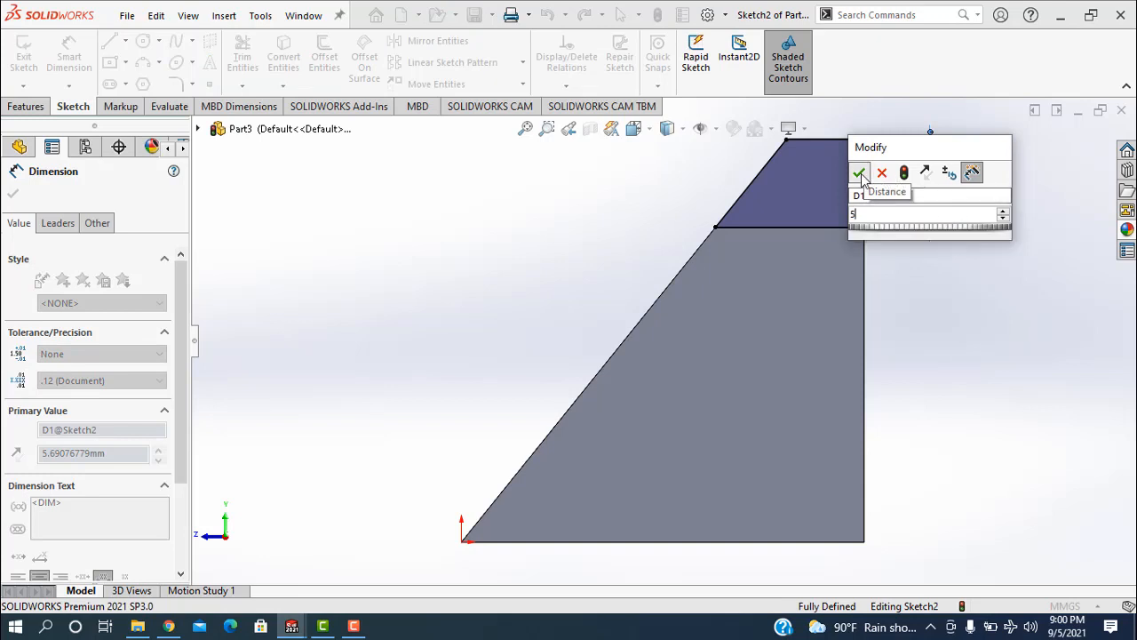
click(861, 173)
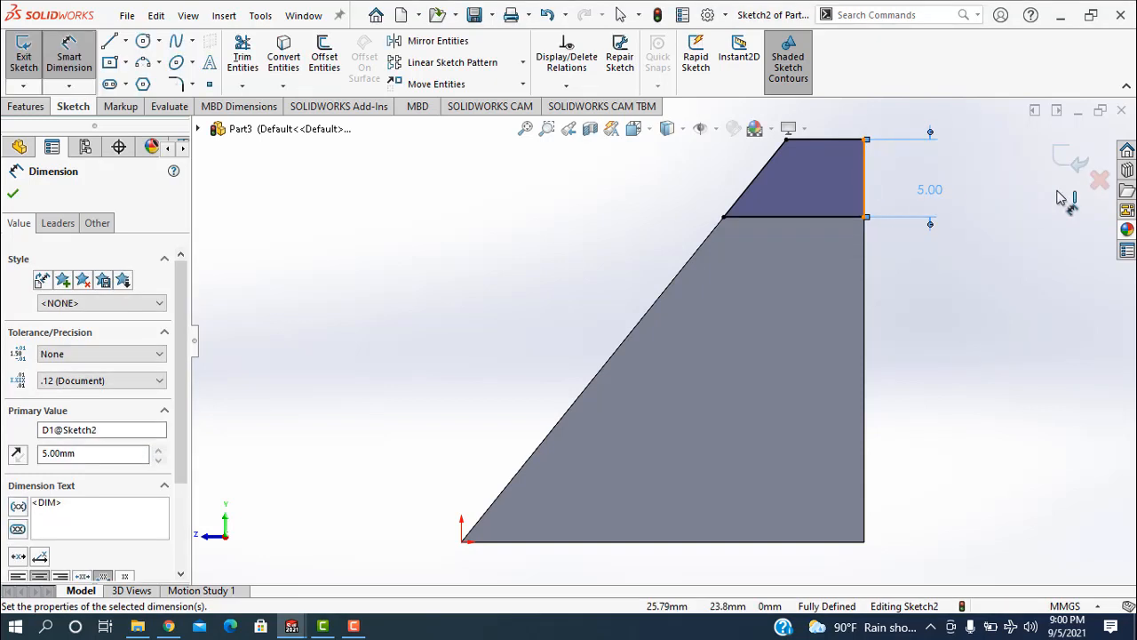
Step: Finish the sketch and cut the upper trapezoid profile blind to a depth of 11 mm
click(1075, 166)
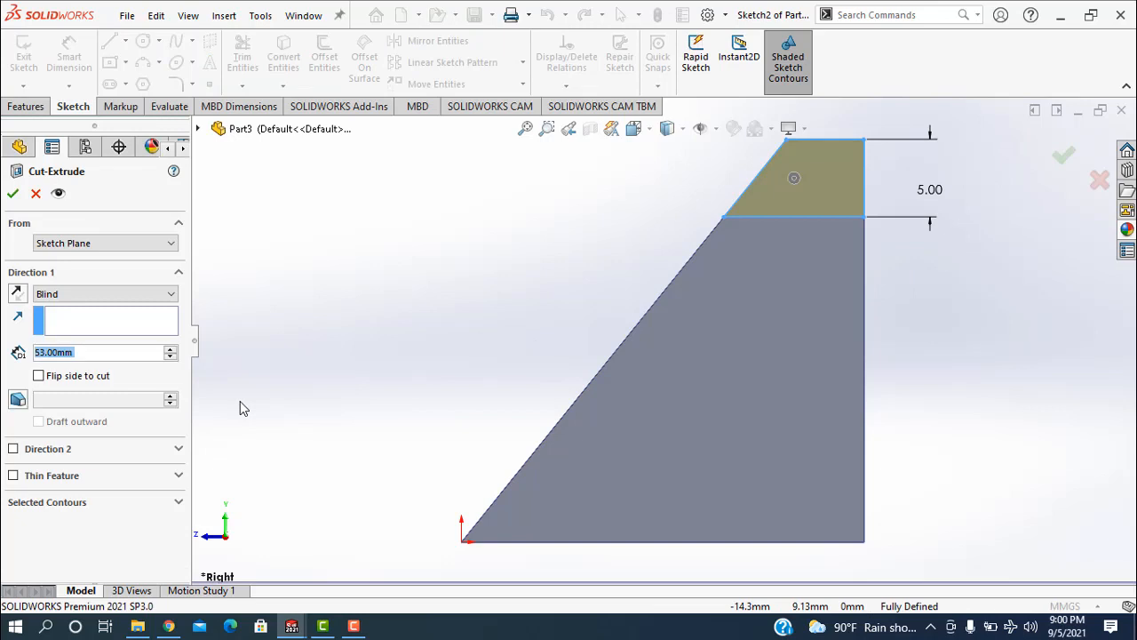
text(11)
key(Return)
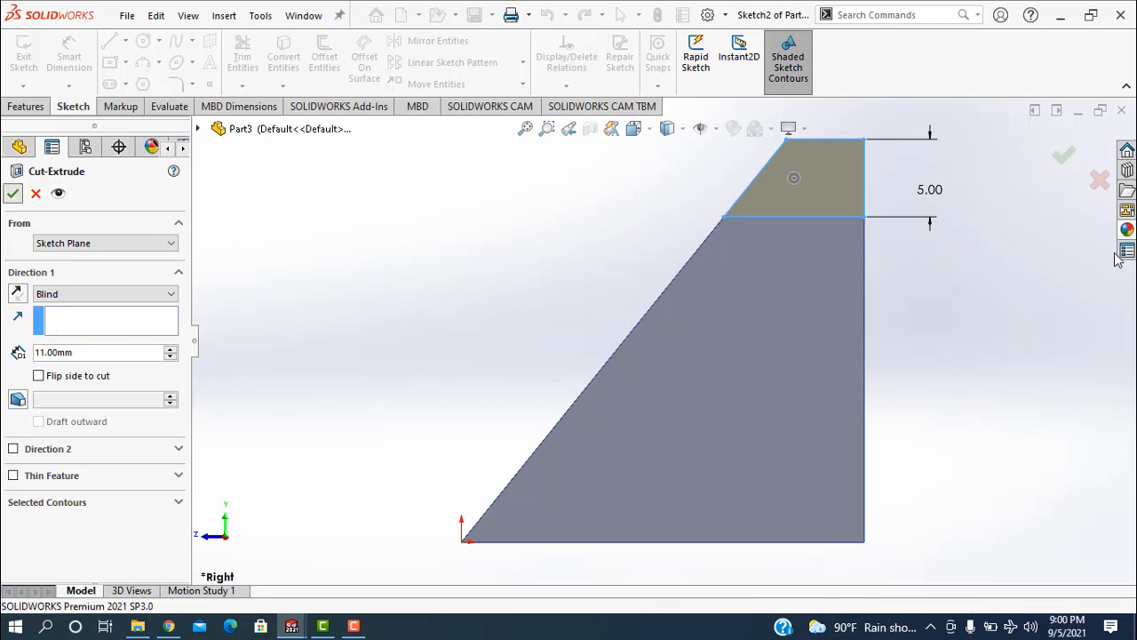
Step: Start an extruded cut on the opposite end face and sketch a closed trapezoid about 5.5 mm tall across its upper end
middle_drag(998, 240, 549, 327)
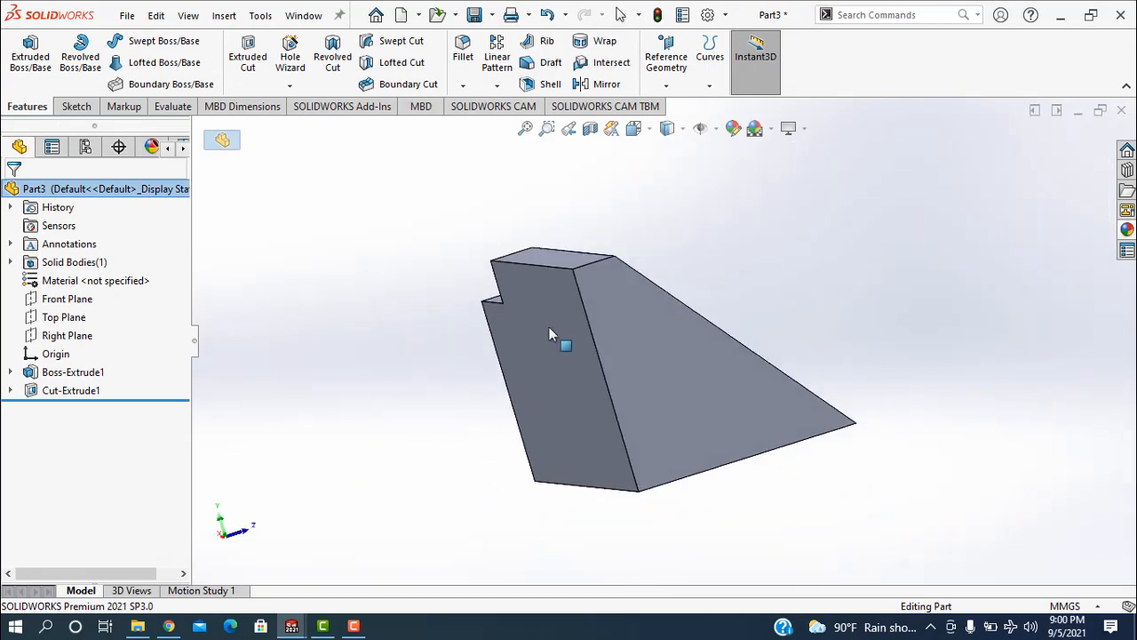
click(680, 318)
click(241, 53)
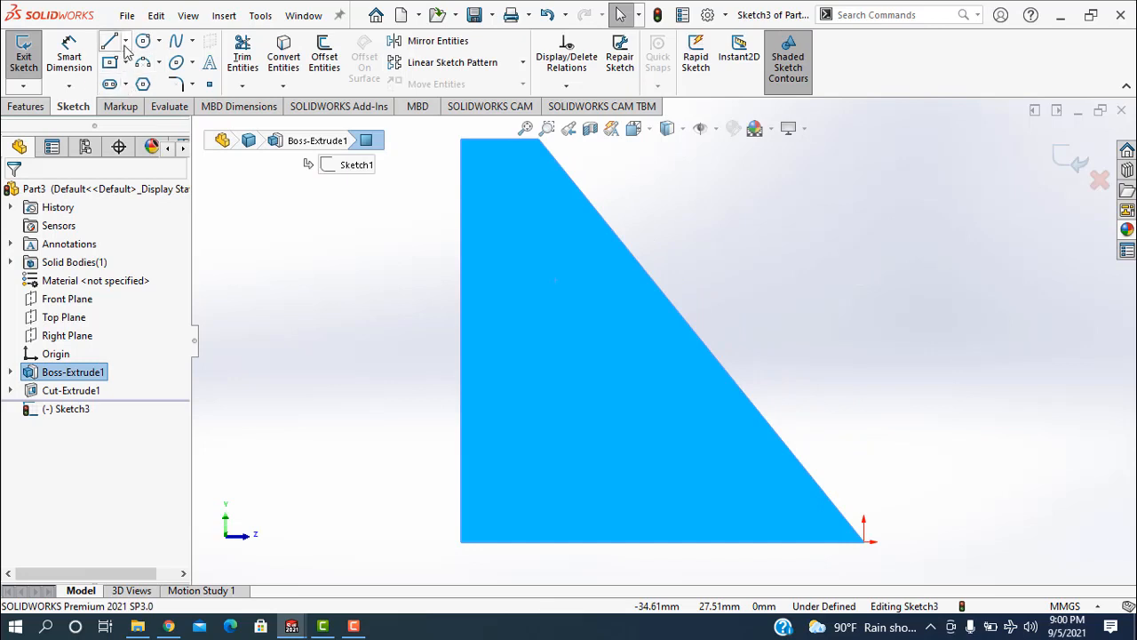
key(l)
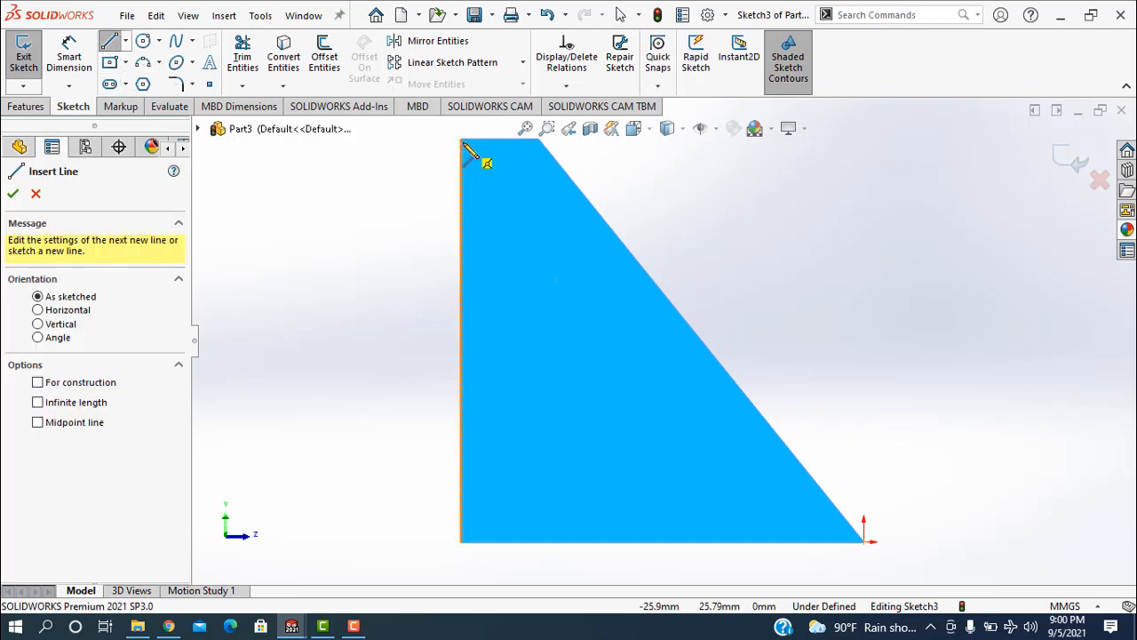
click(462, 140)
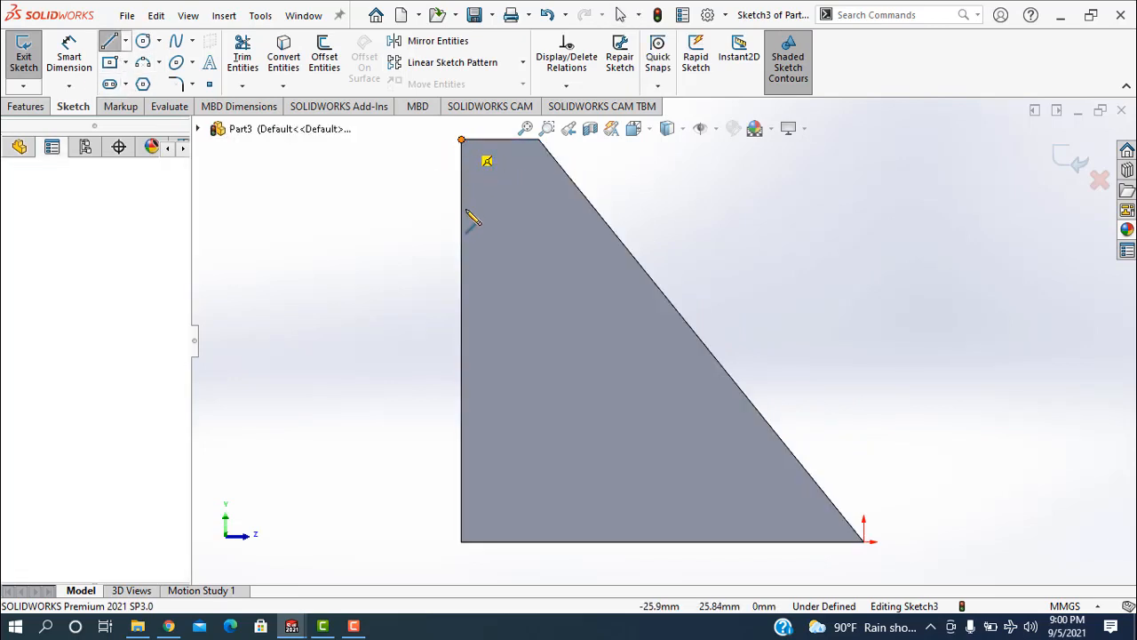
click(462, 223)
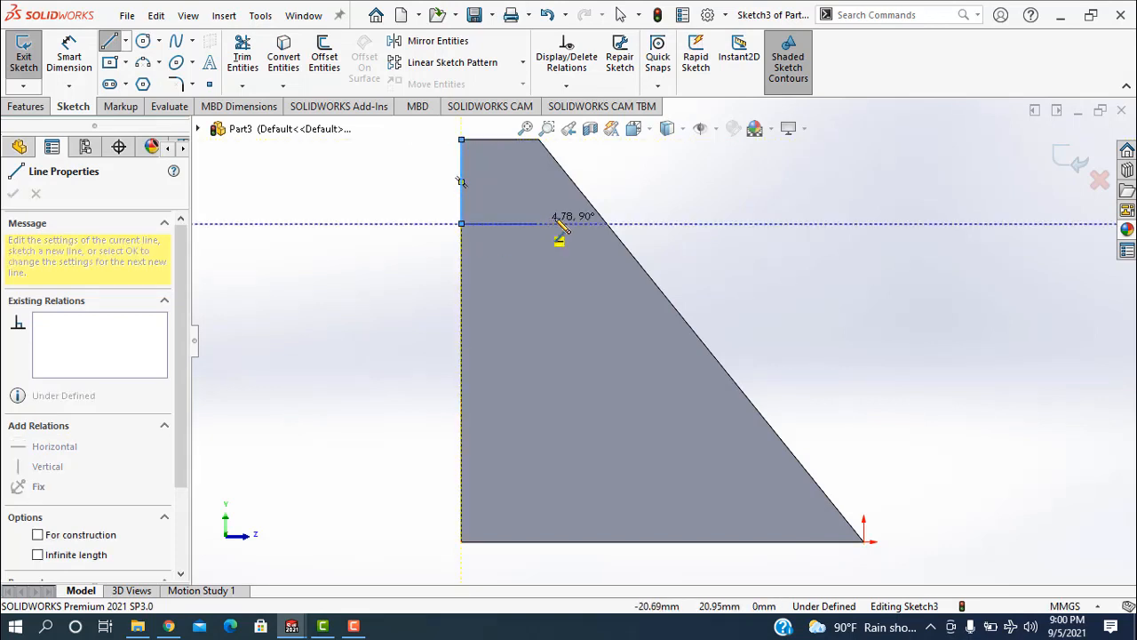
click(607, 223)
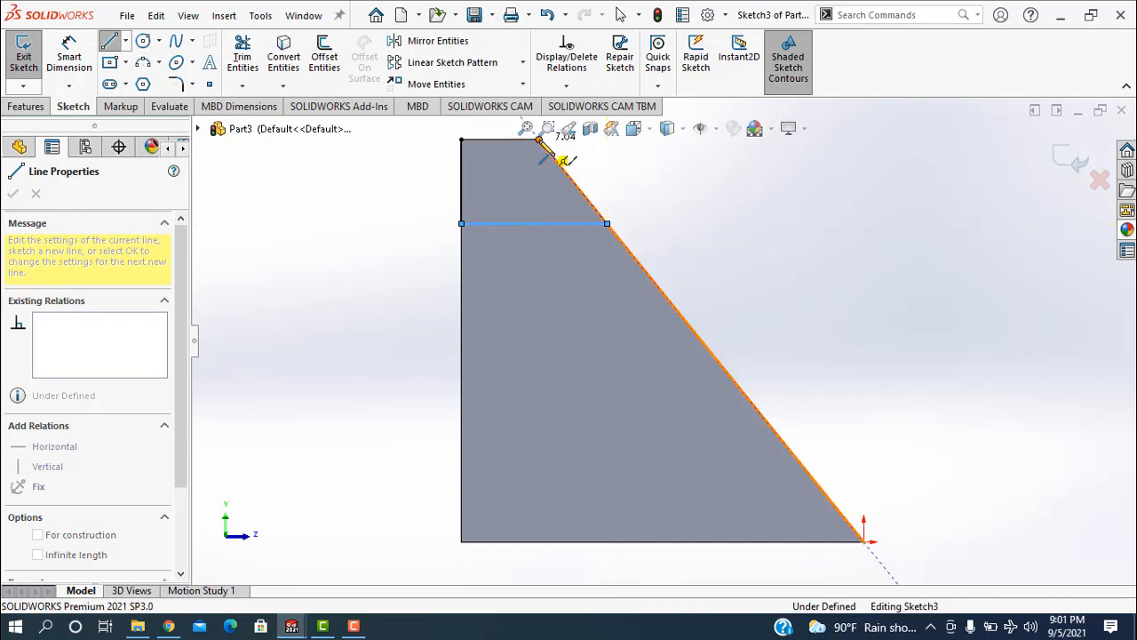
click(541, 140)
click(477, 156)
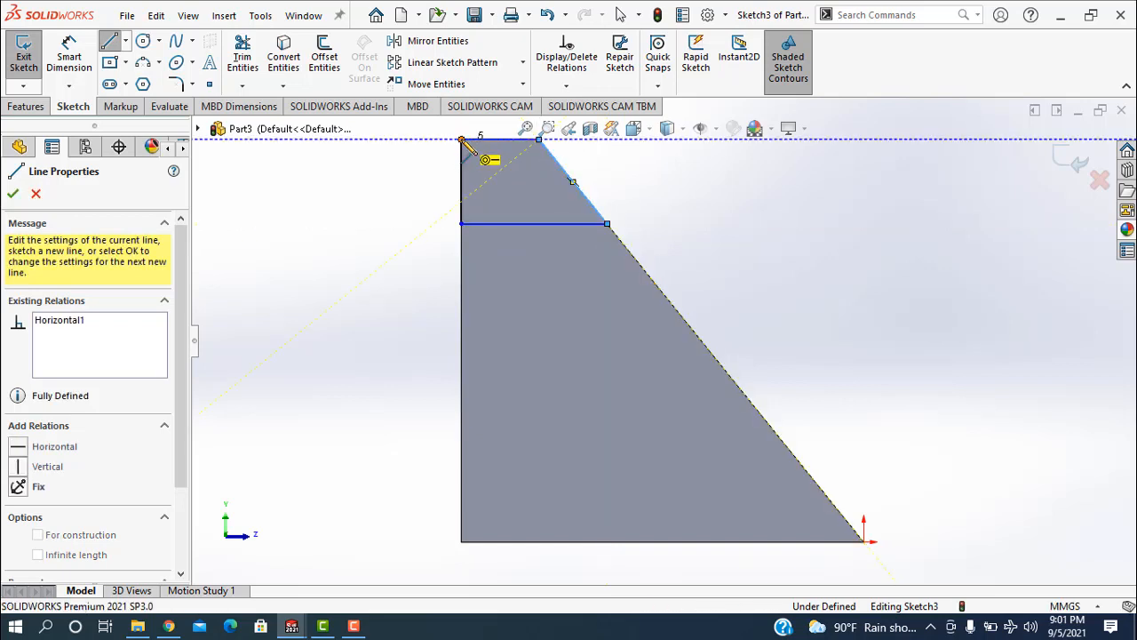
right_click(774, 204)
click(787, 216)
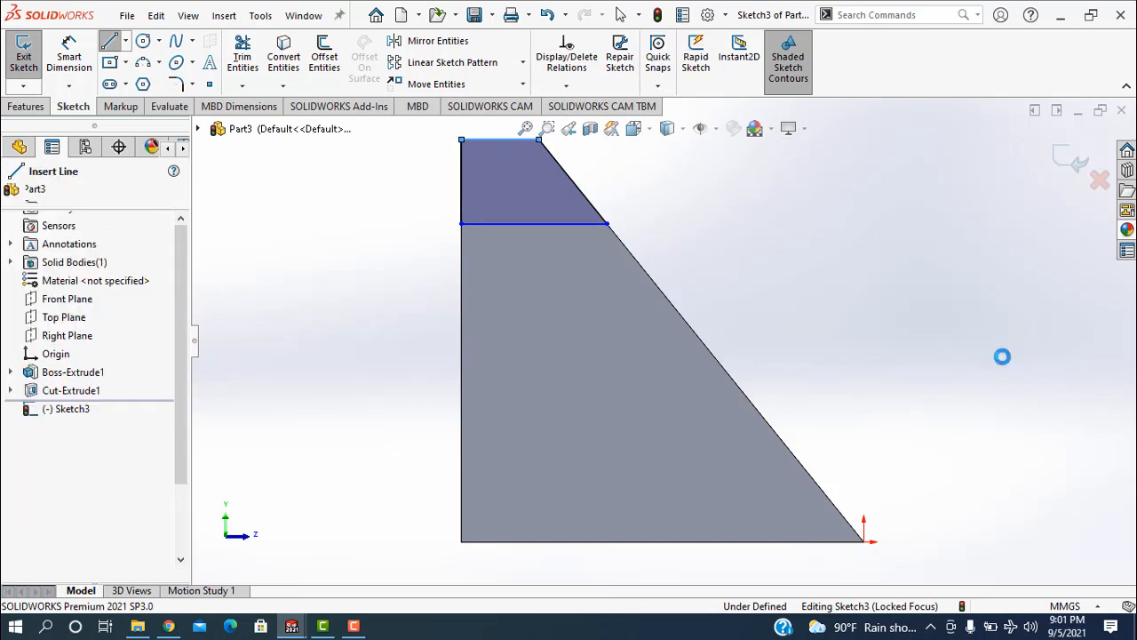
Step: Dimension the vertical side of the cut profile to 5 mm, finish the sketch and complete the extruded cut
click(68, 56)
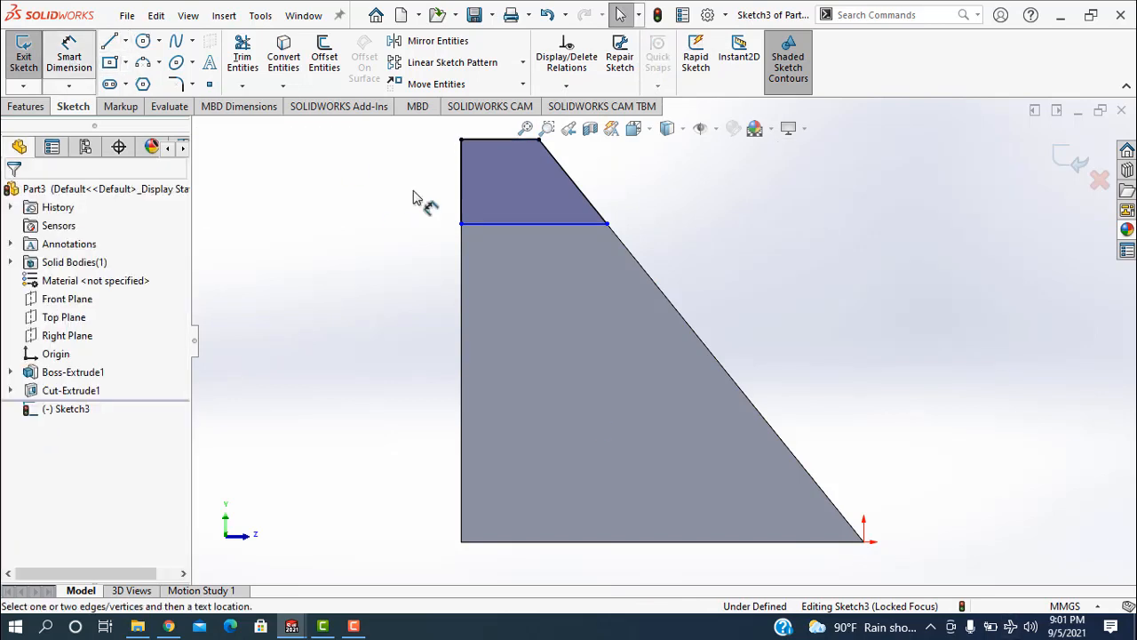
click(462, 200)
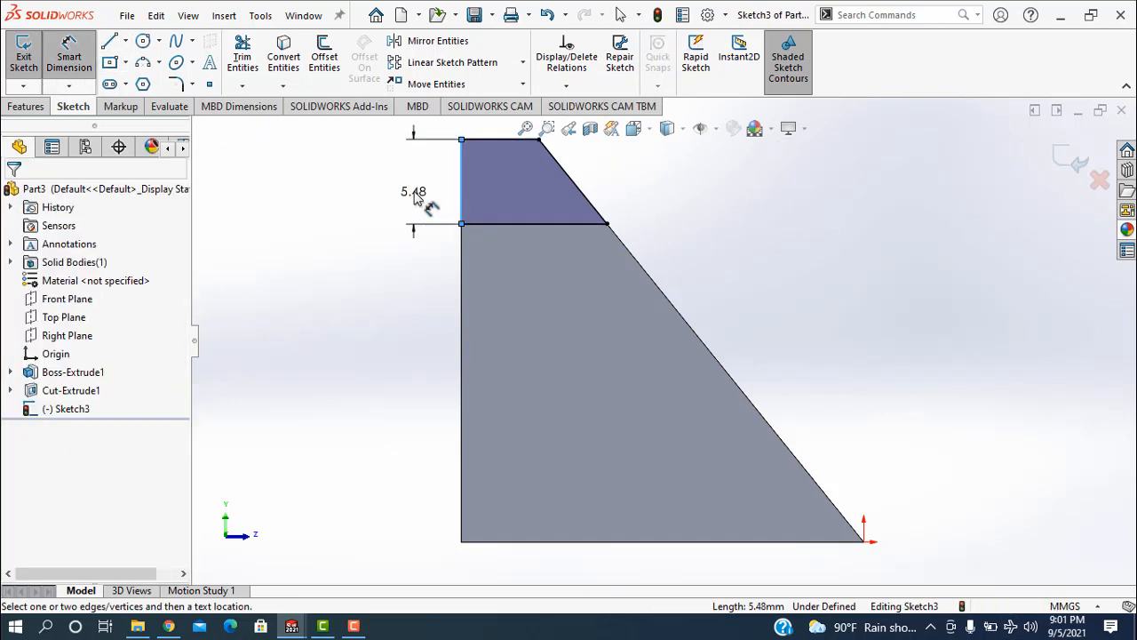
click(414, 198)
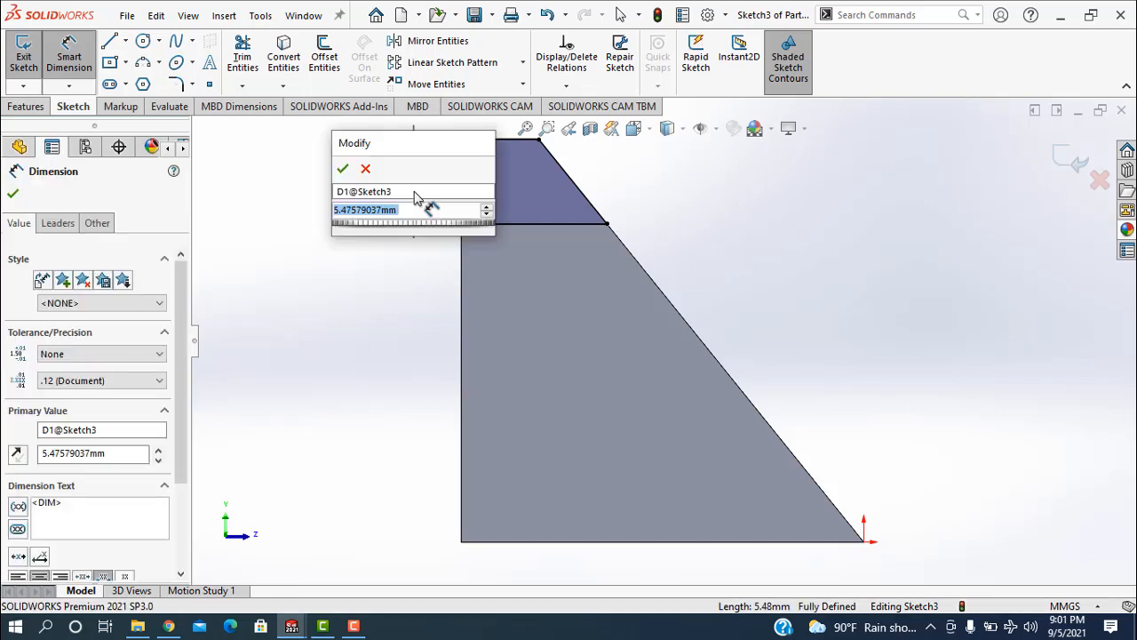
text(5)
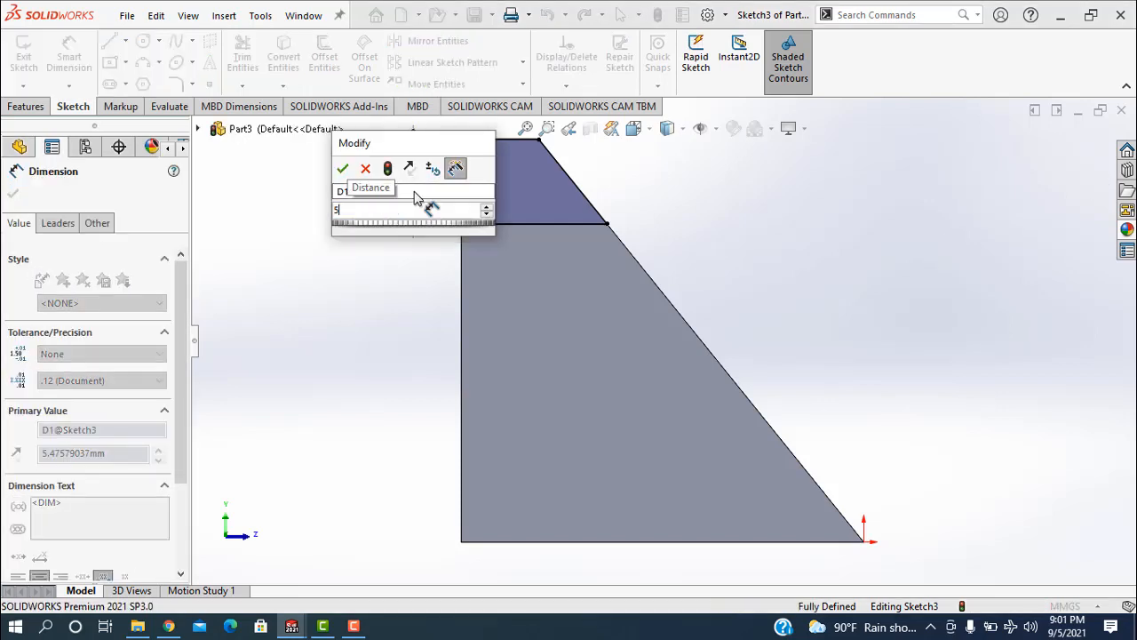
key(Return)
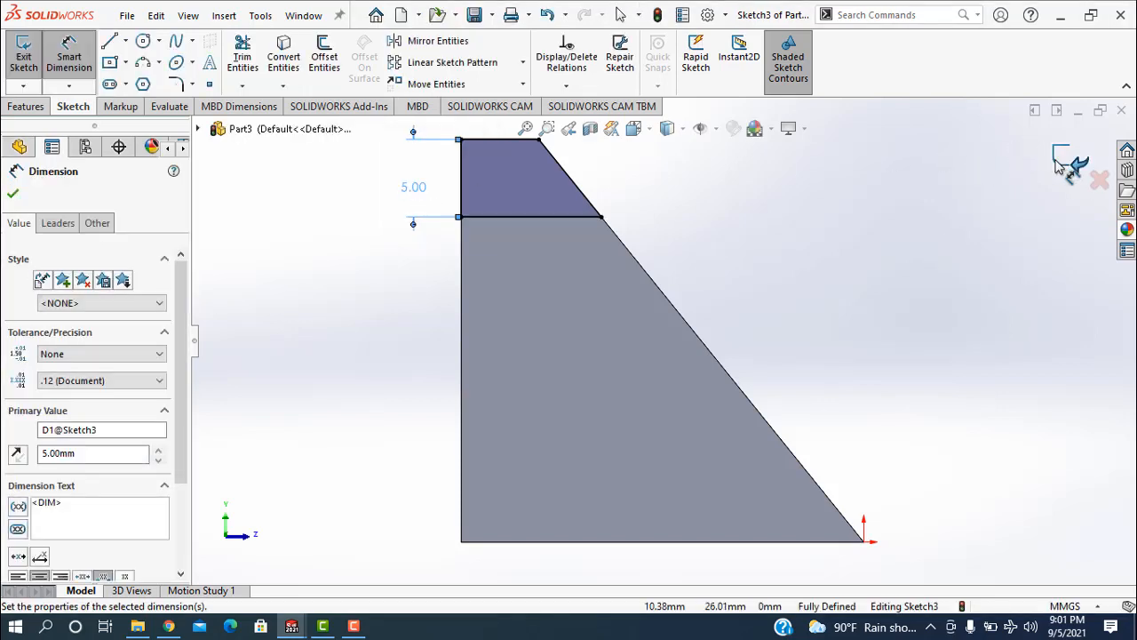
click(1057, 167)
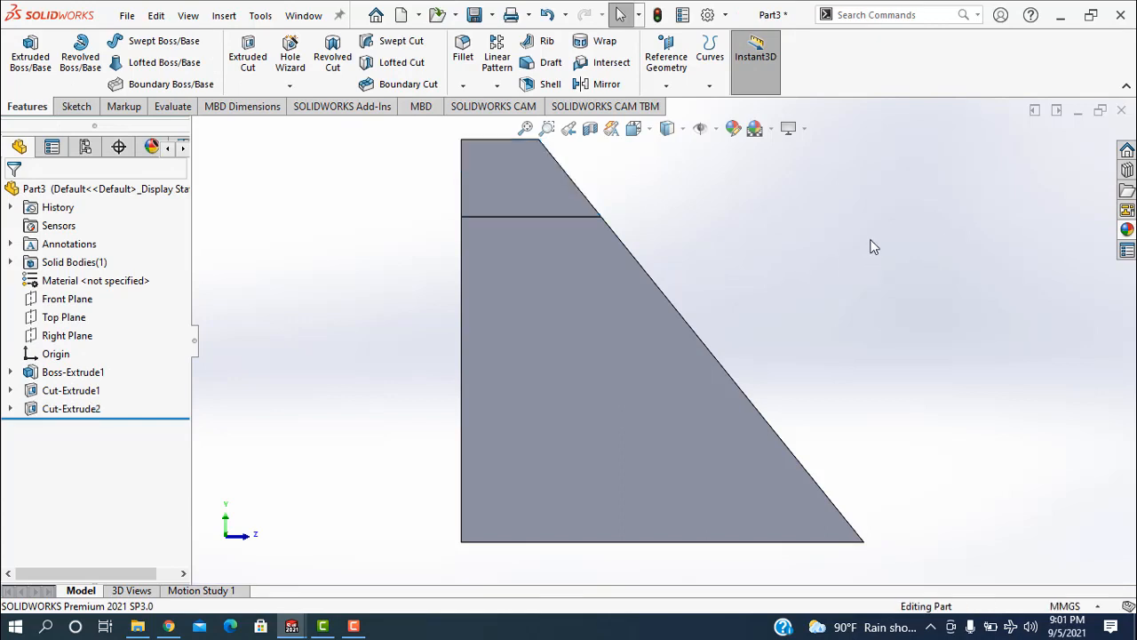
Step: Start an extruded boss on the end face at the origin and sketch a closed right triangle about 12.7 mm tall against its sloped edge
middle_drag(873, 246, 805, 279)
scroll(804, 290, up, 6)
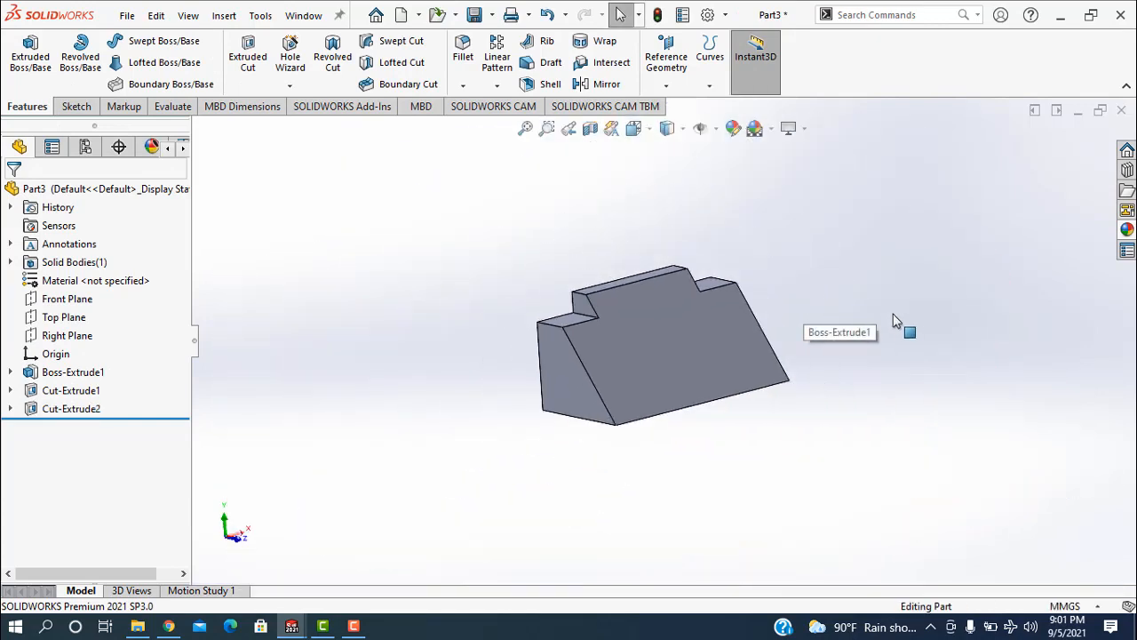
middle_drag(897, 302, 737, 353)
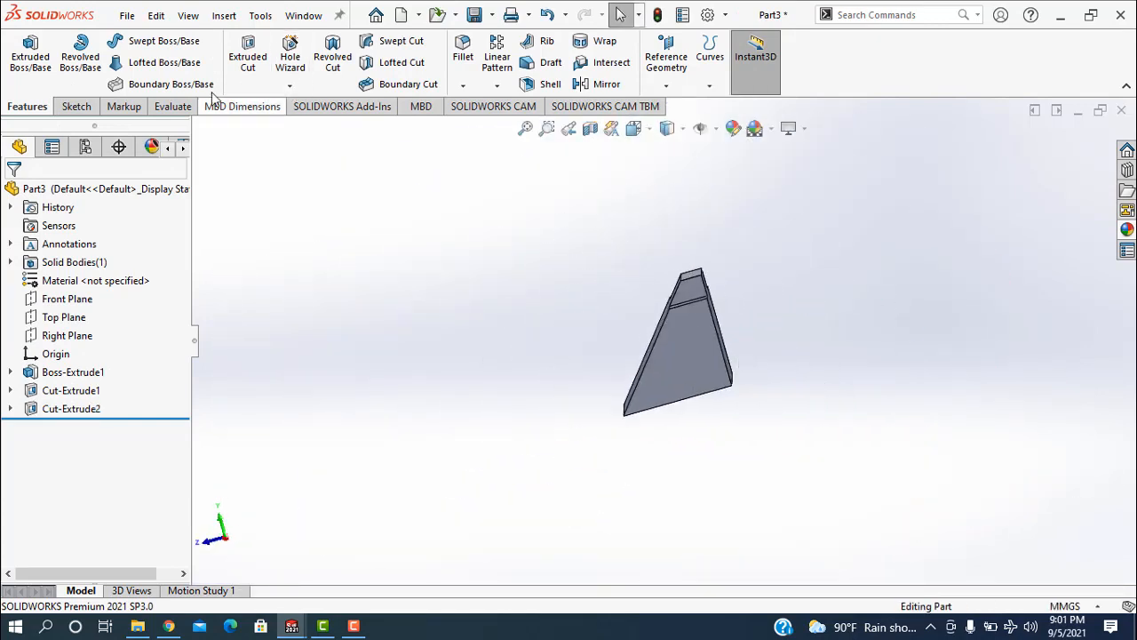
click(29, 62)
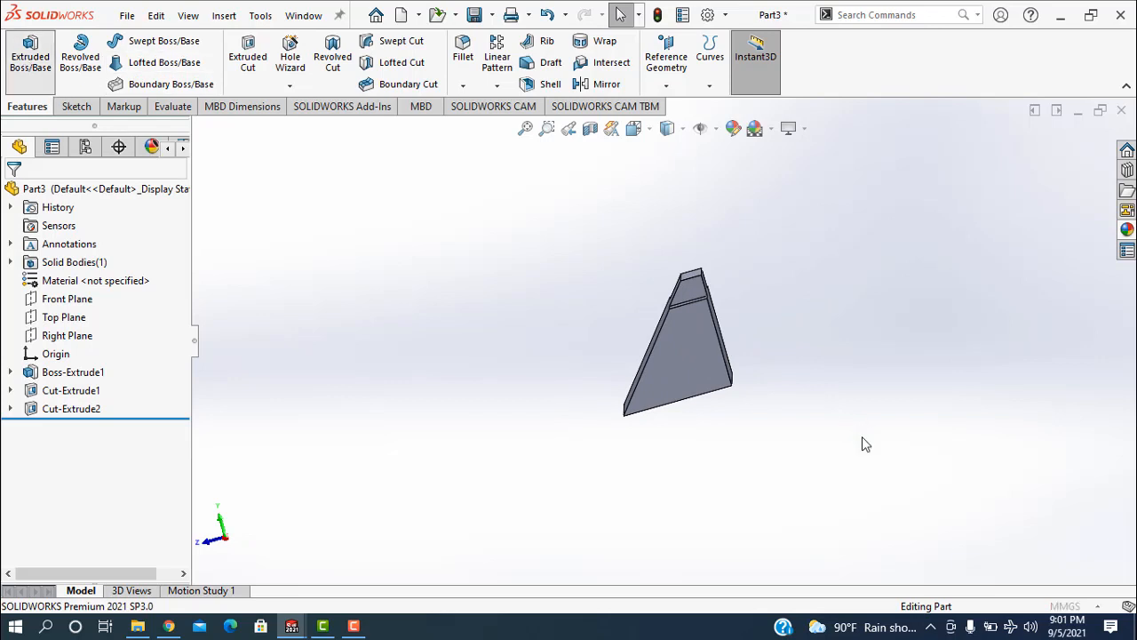
click(675, 380)
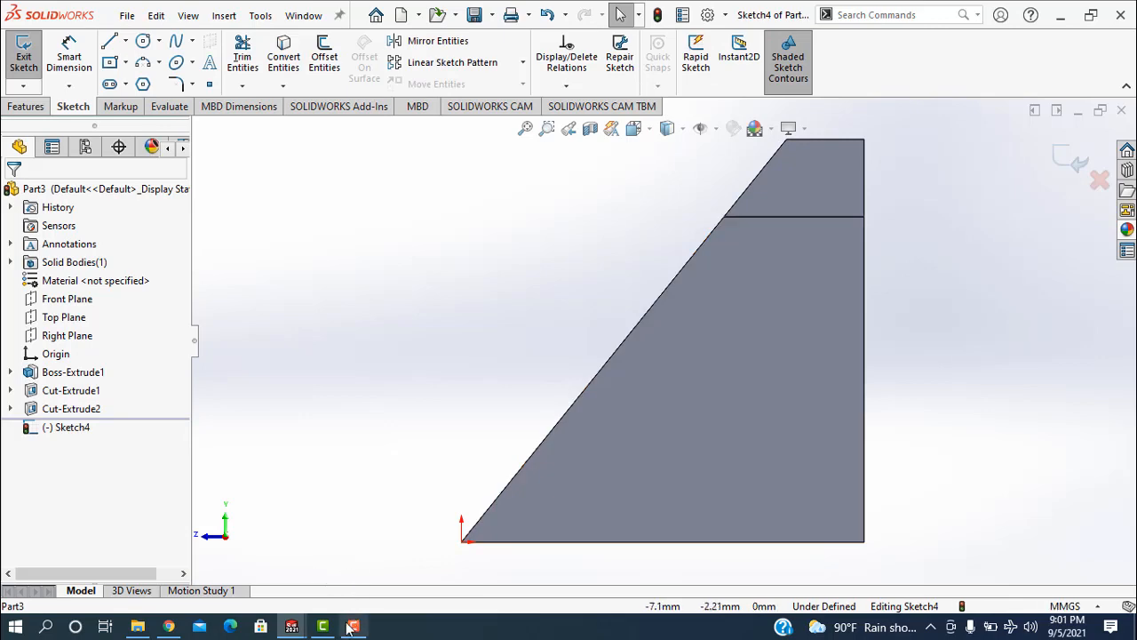
mouse_move(307, 629)
mouse_move(239, 584)
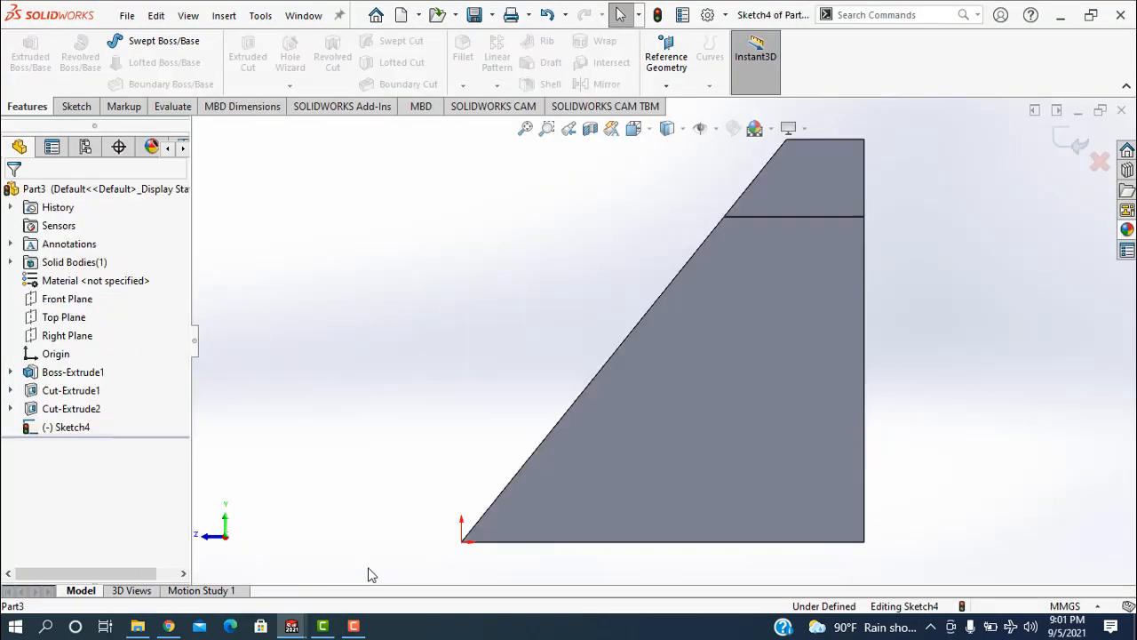
click(77, 107)
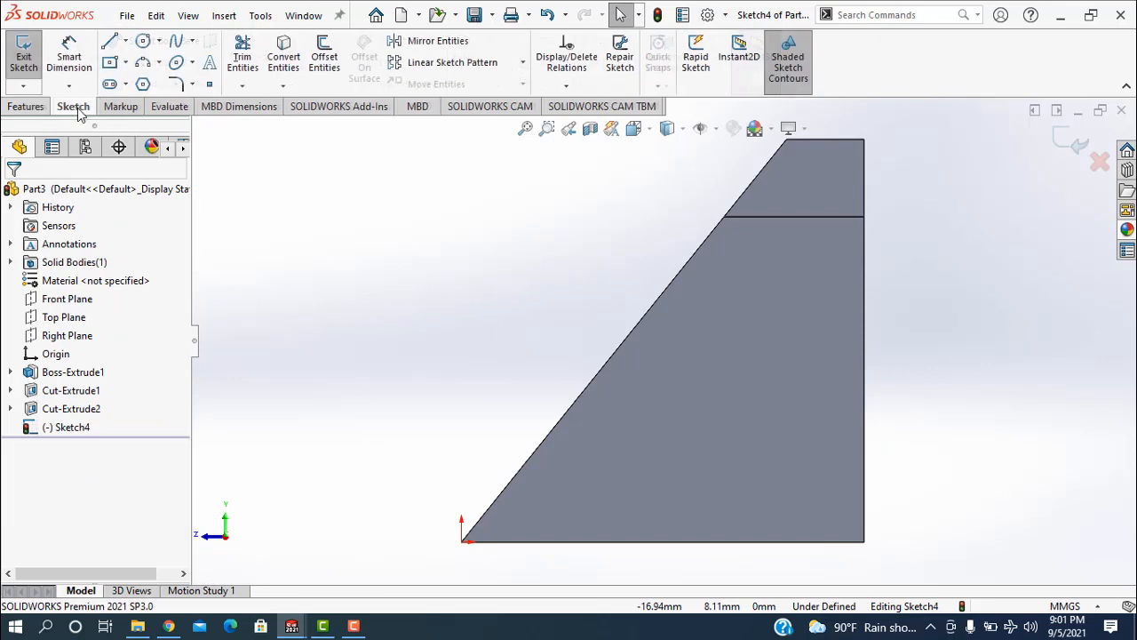
key(l)
click(461, 541)
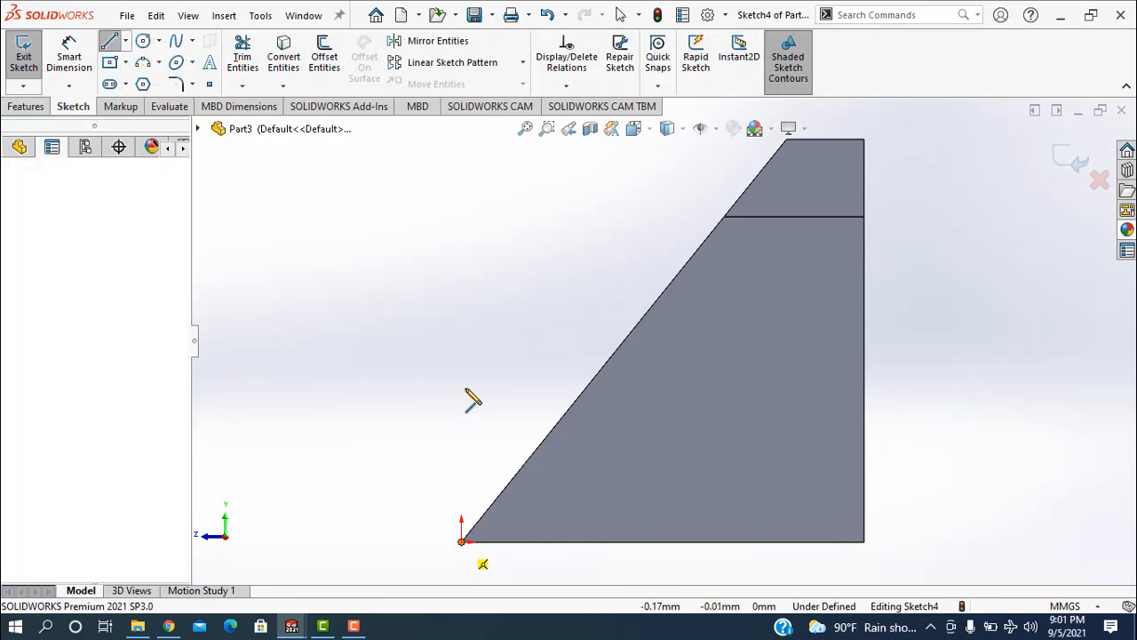
click(461, 345)
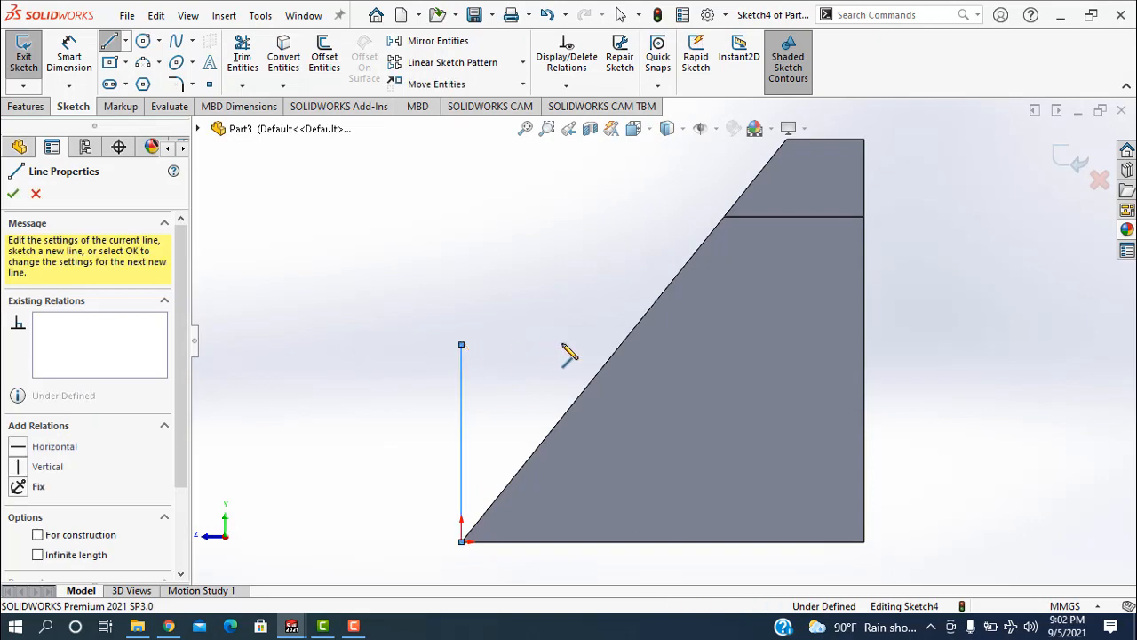
click(621, 345)
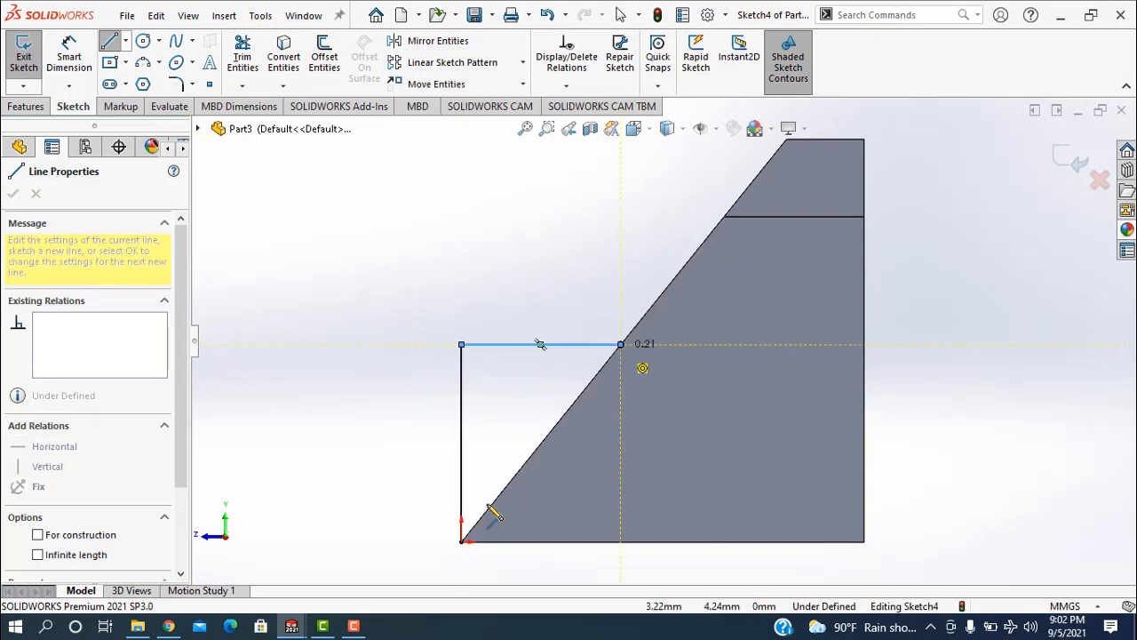
click(462, 542)
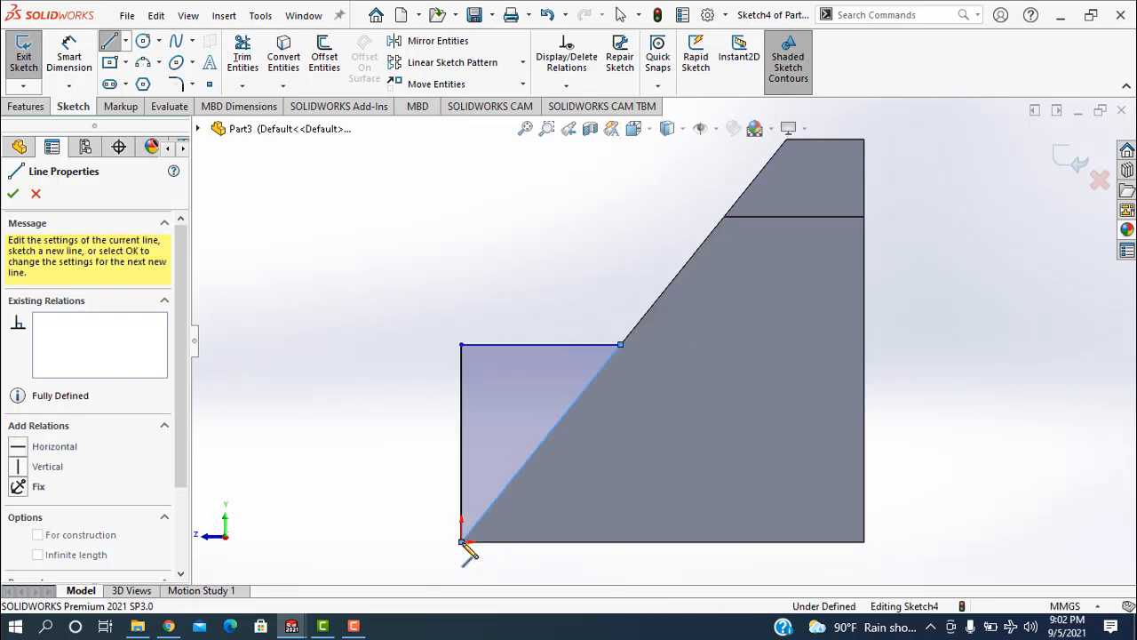
Step: Dimension the vertical side of the triangle to 16.7 mm
right_click(411, 411)
click(427, 411)
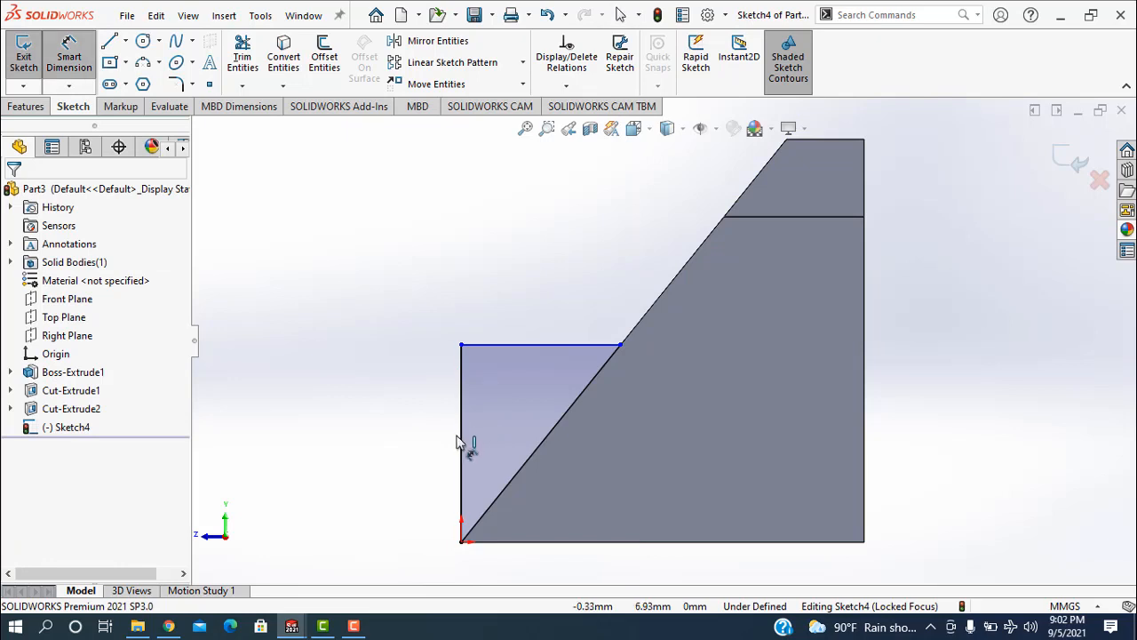
click(459, 437)
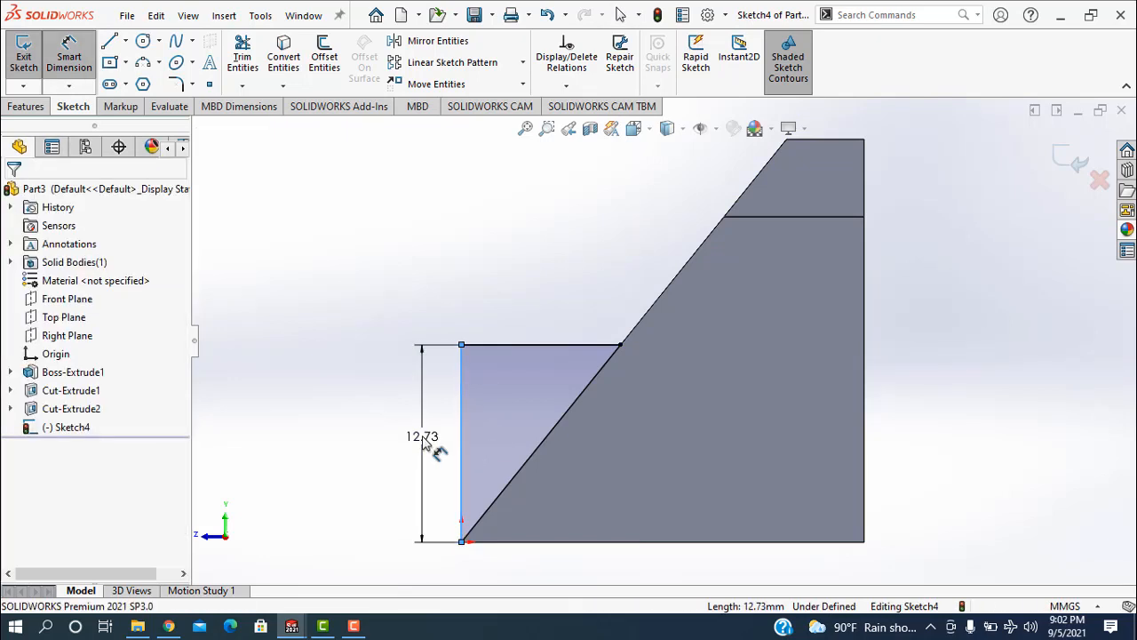
click(423, 444)
text(16)
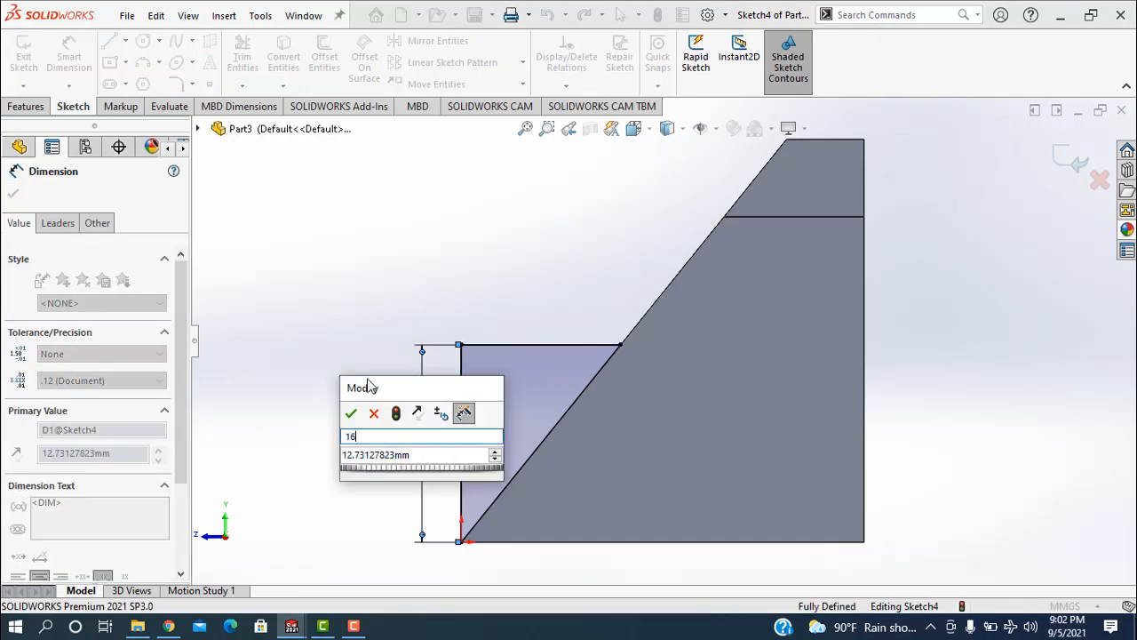
click(373, 415)
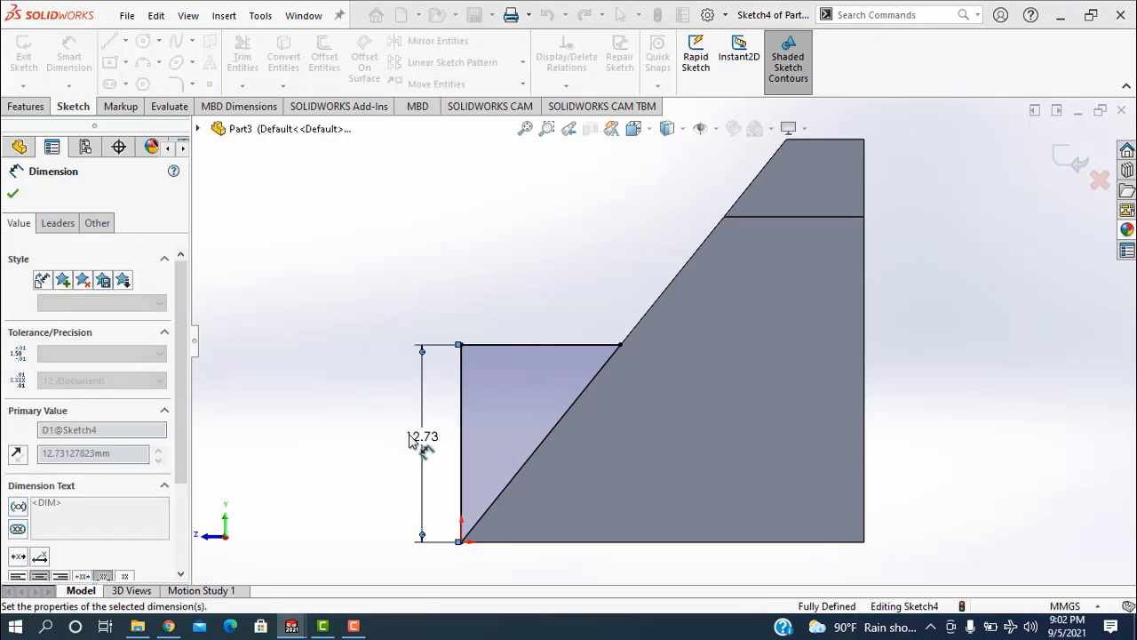
double_click(423, 438)
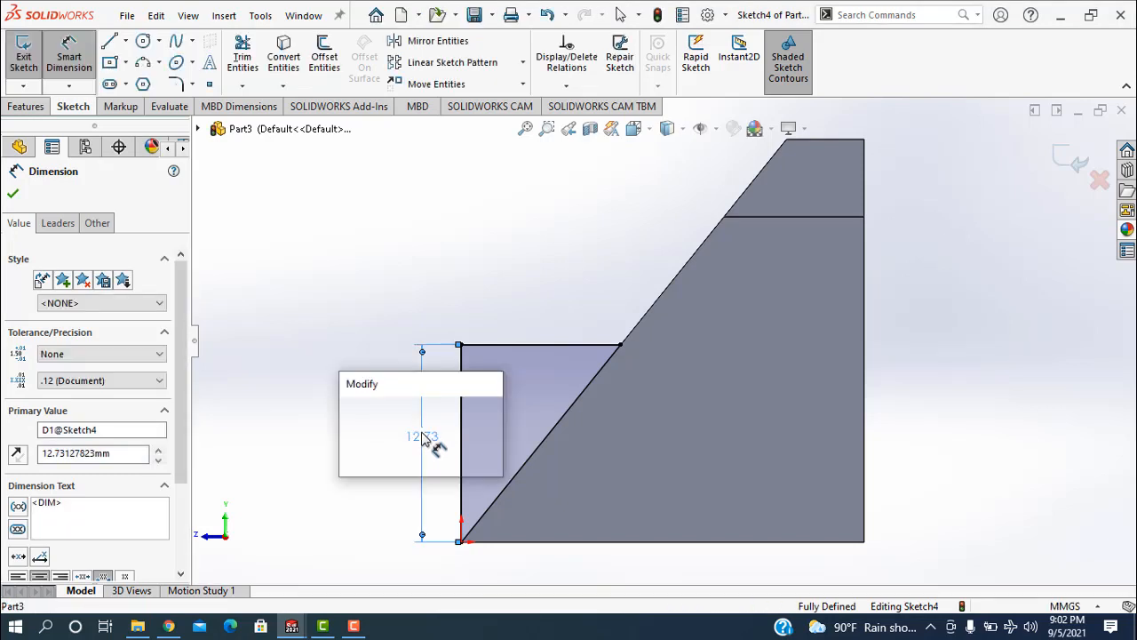
text(16)
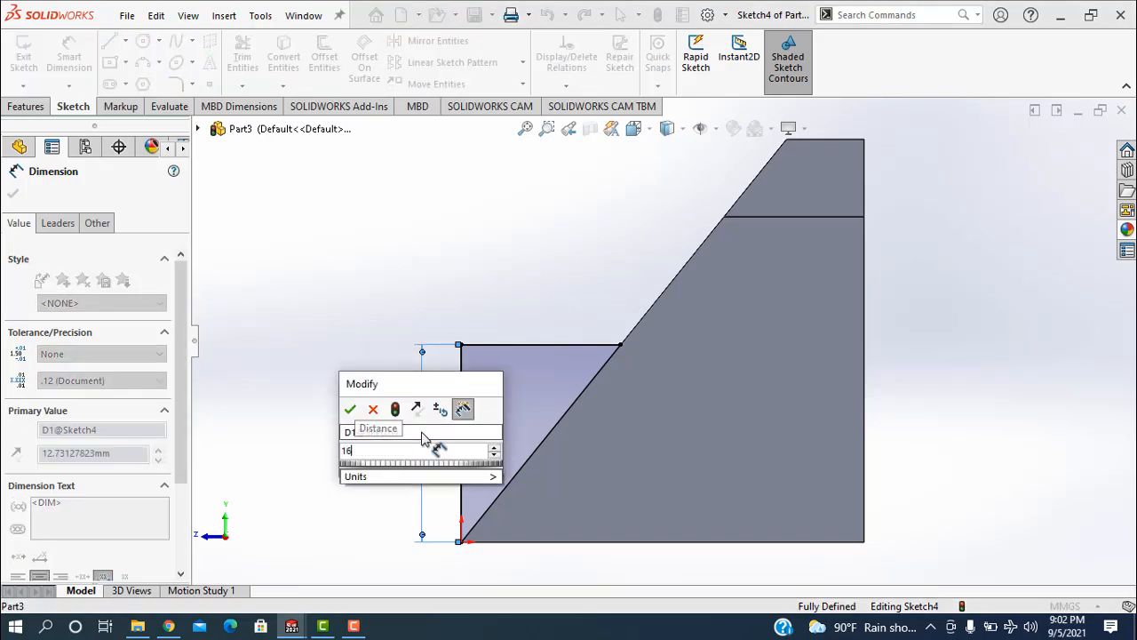
text(.7)
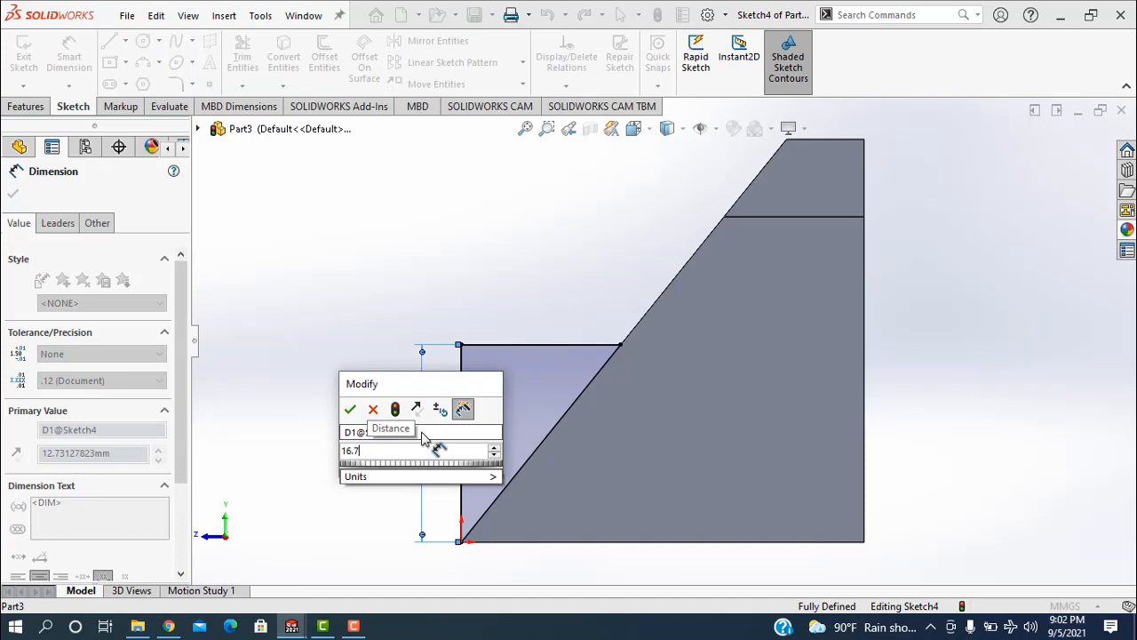
click(352, 409)
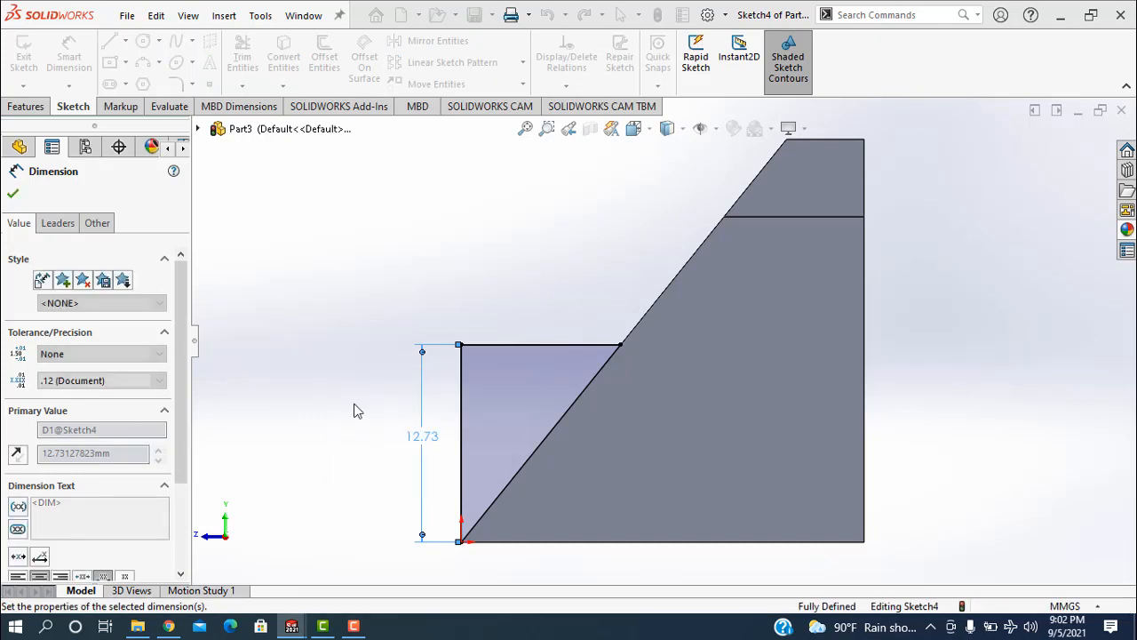
Step: Finish the sketch and extrude the triangle blind 7 mm in the reversed direction, along the block's sloped face, merging the result
click(1062, 156)
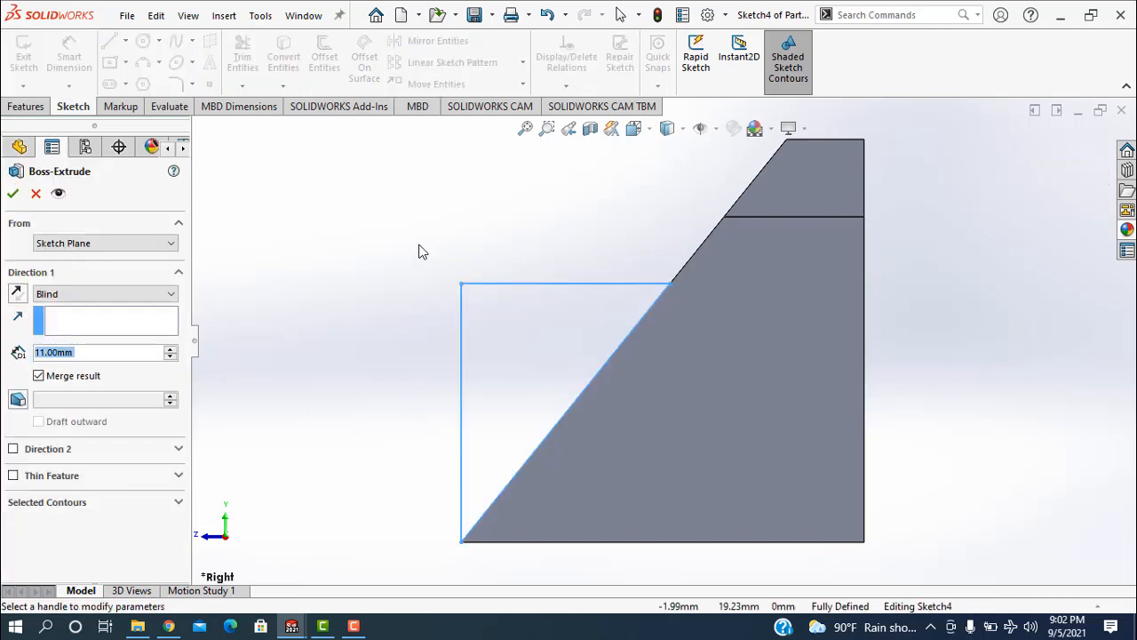
middle_drag(444, 260, 541, 258)
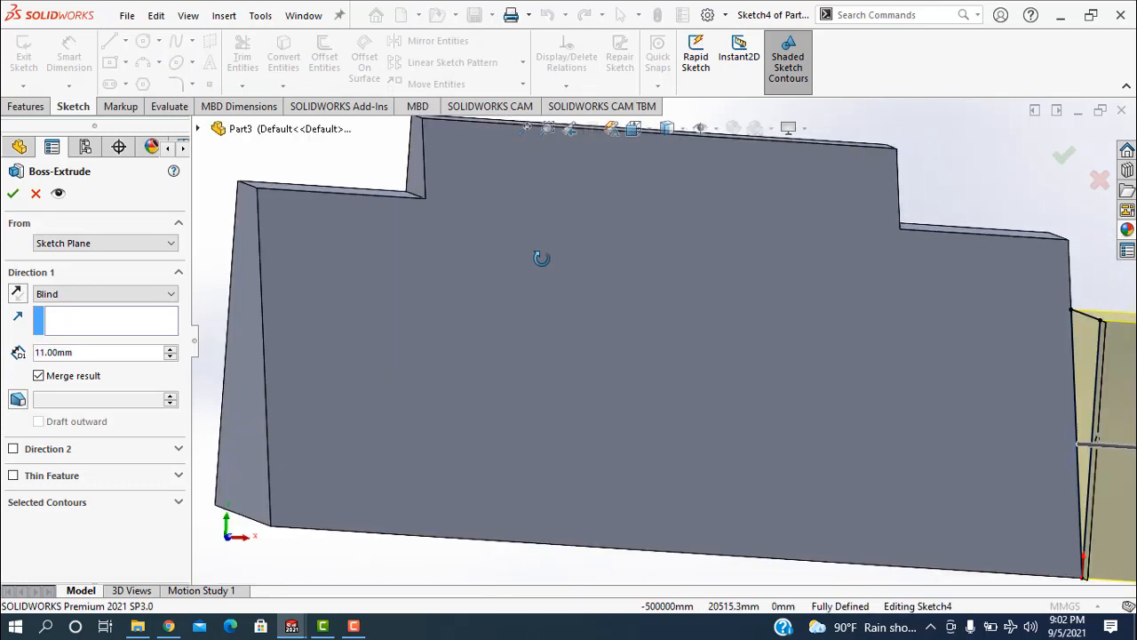
click(19, 295)
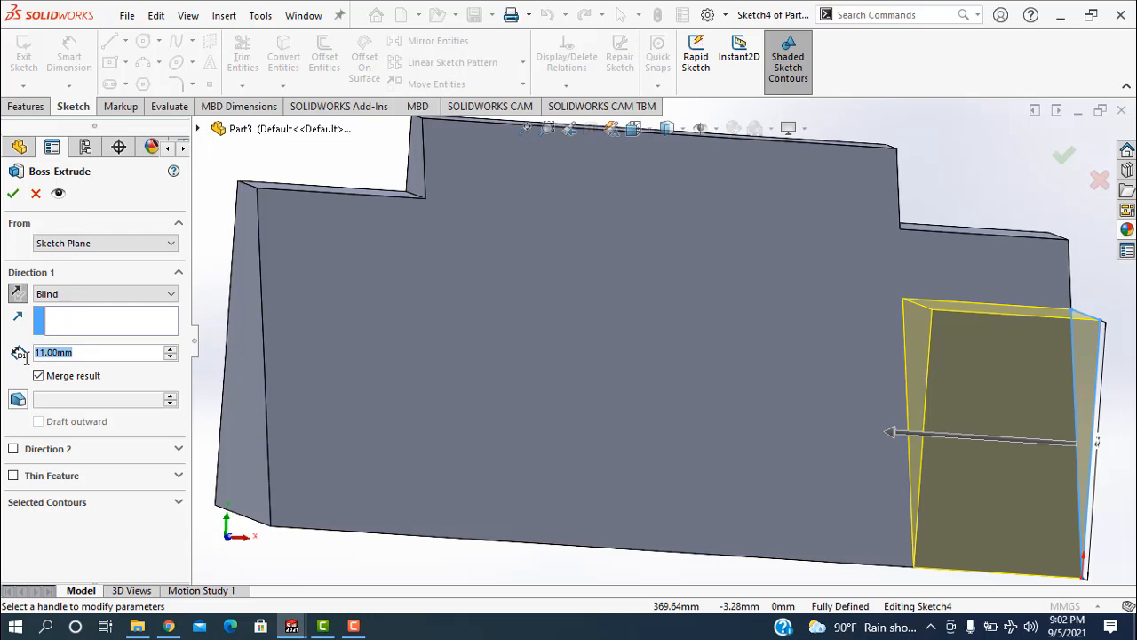
text(7)
key(Return)
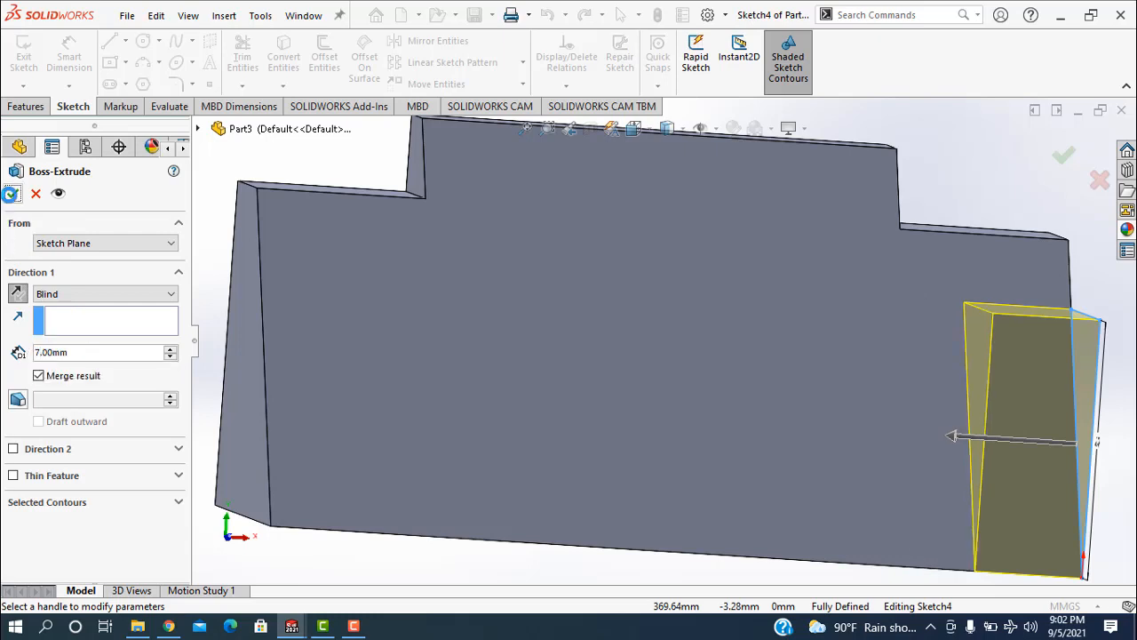
click(12, 196)
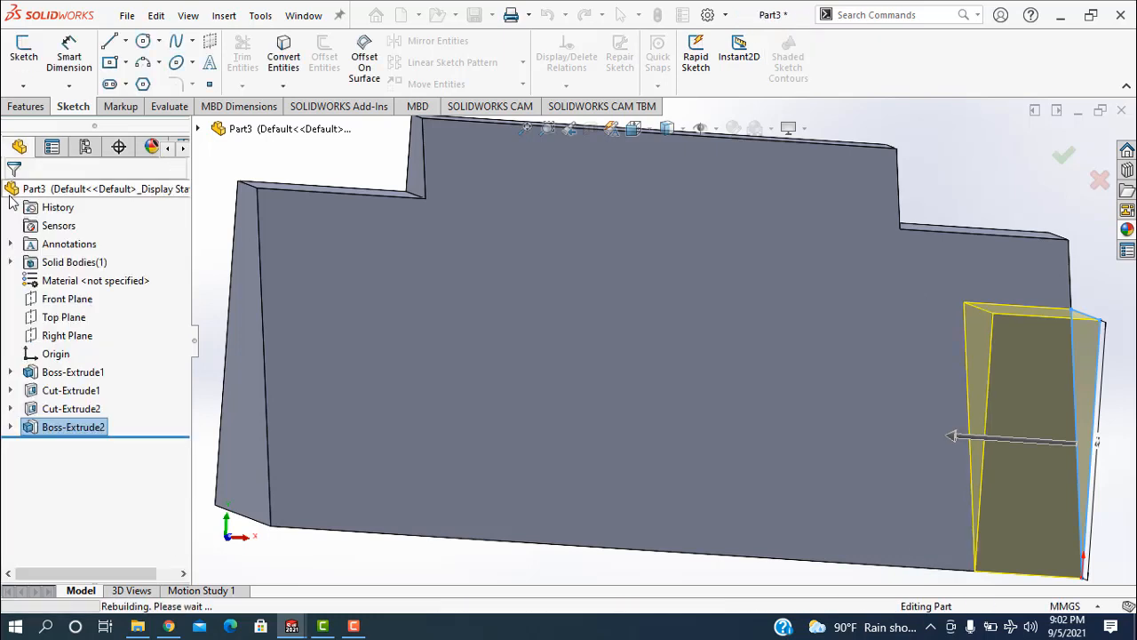
key(f)
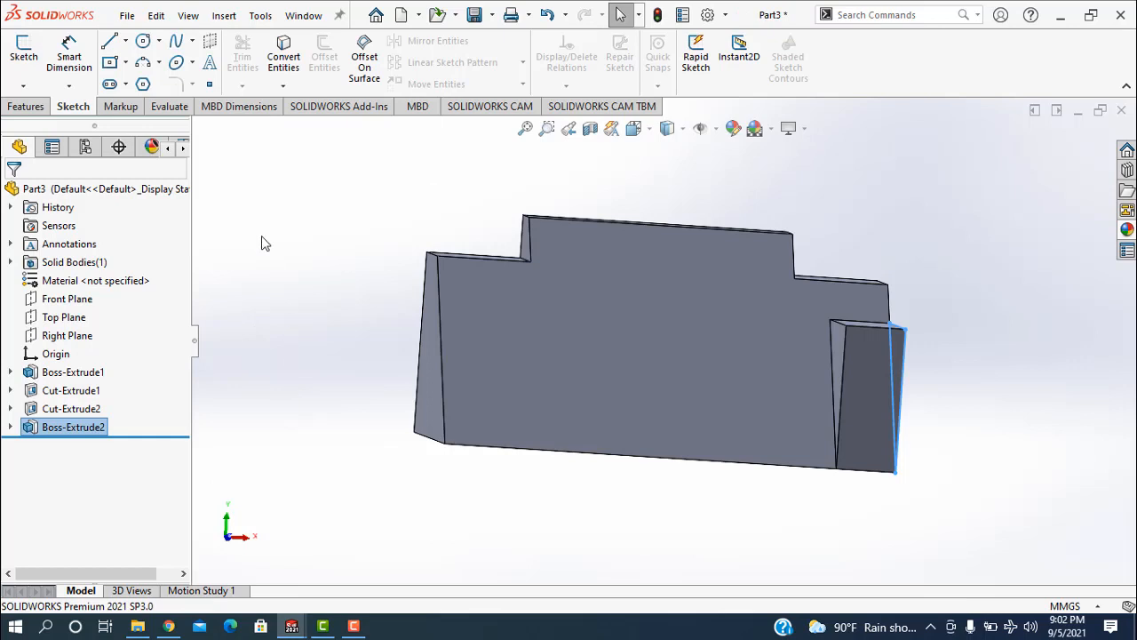
click(432, 406)
click(25, 112)
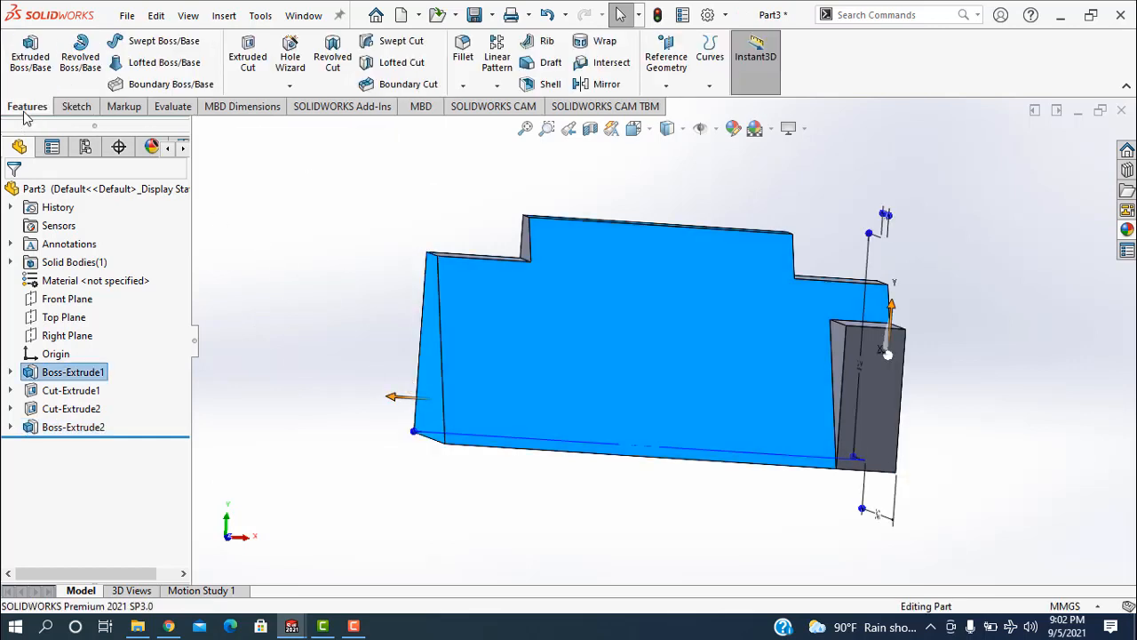
click(32, 59)
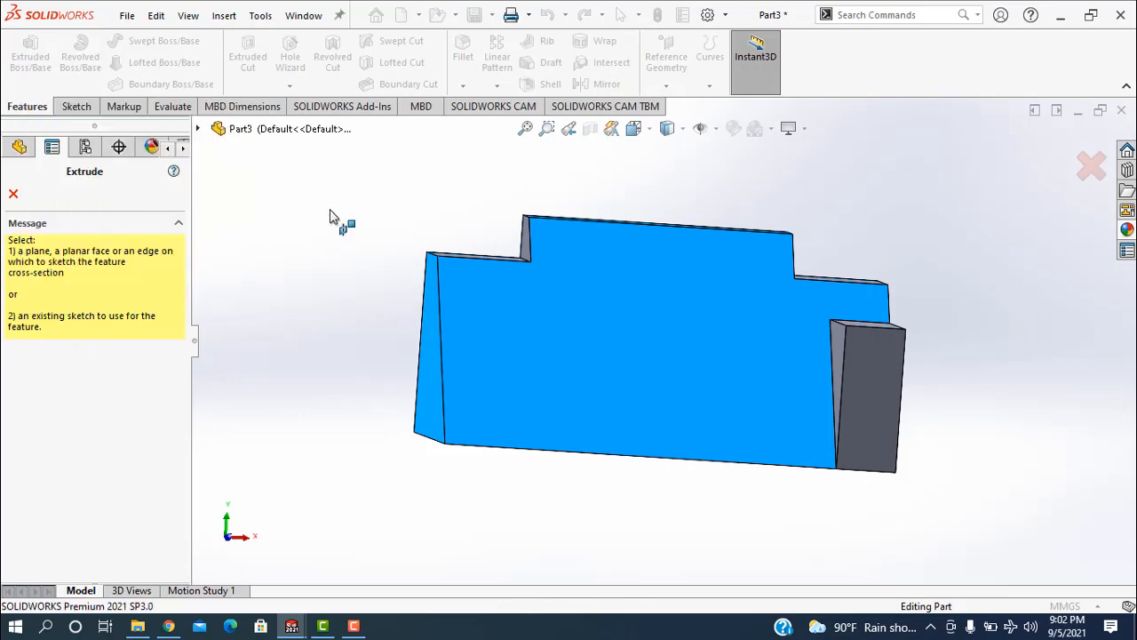
click(13, 194)
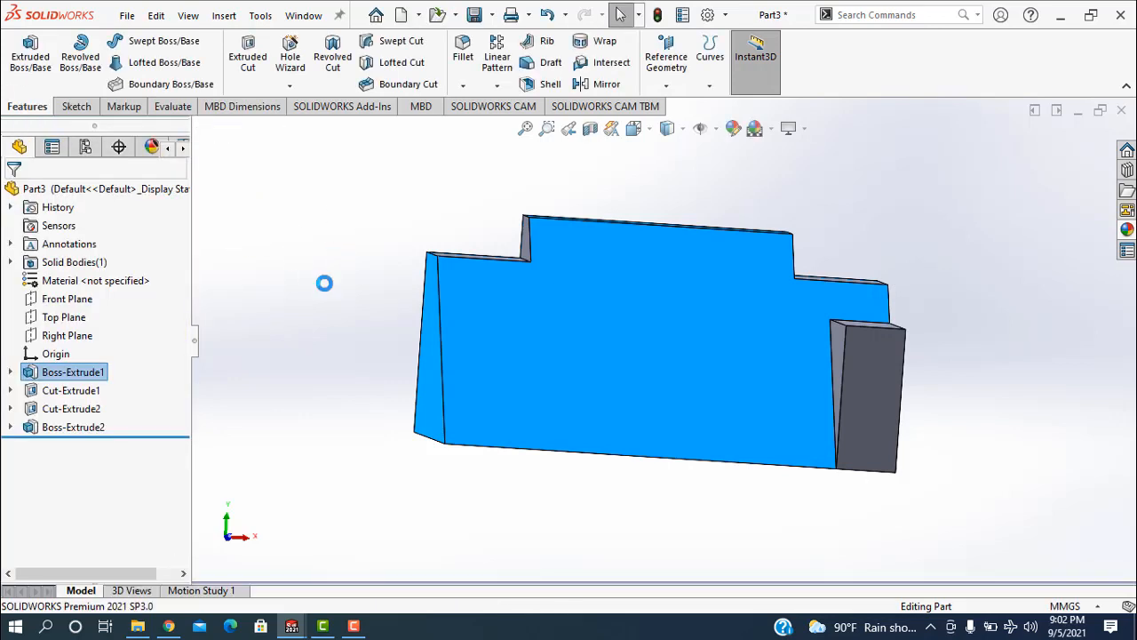
Step: Start an extruded boss on the block's opposite end face and sketch a closed right triangle 16.7 mm tall against the sloped edge
middle_drag(371, 267, 427, 317)
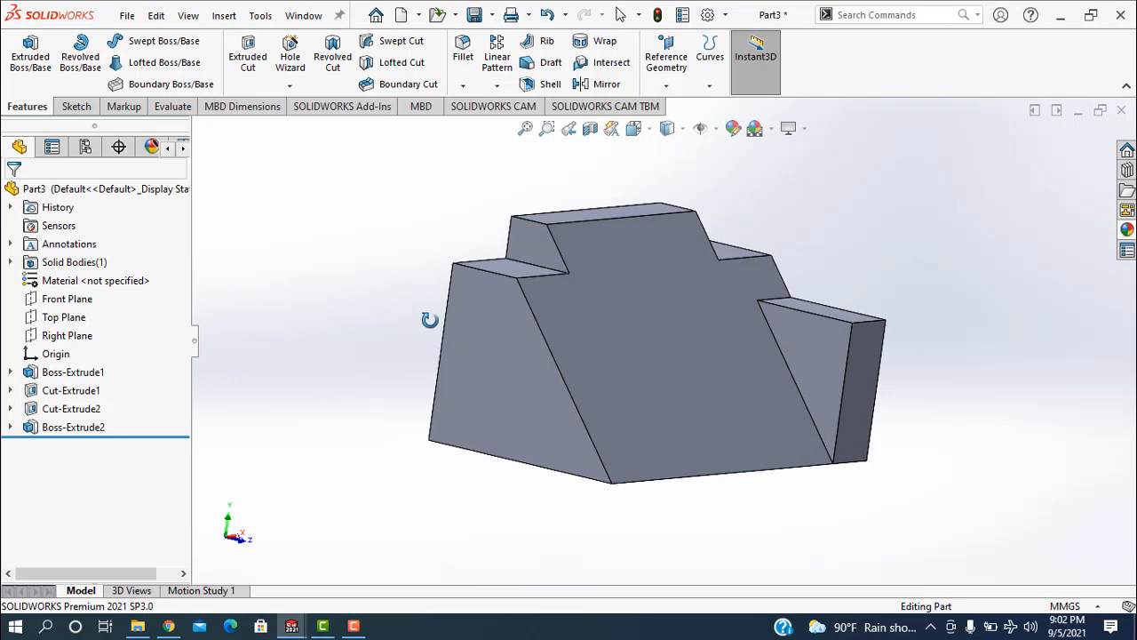
click(467, 384)
click(29, 62)
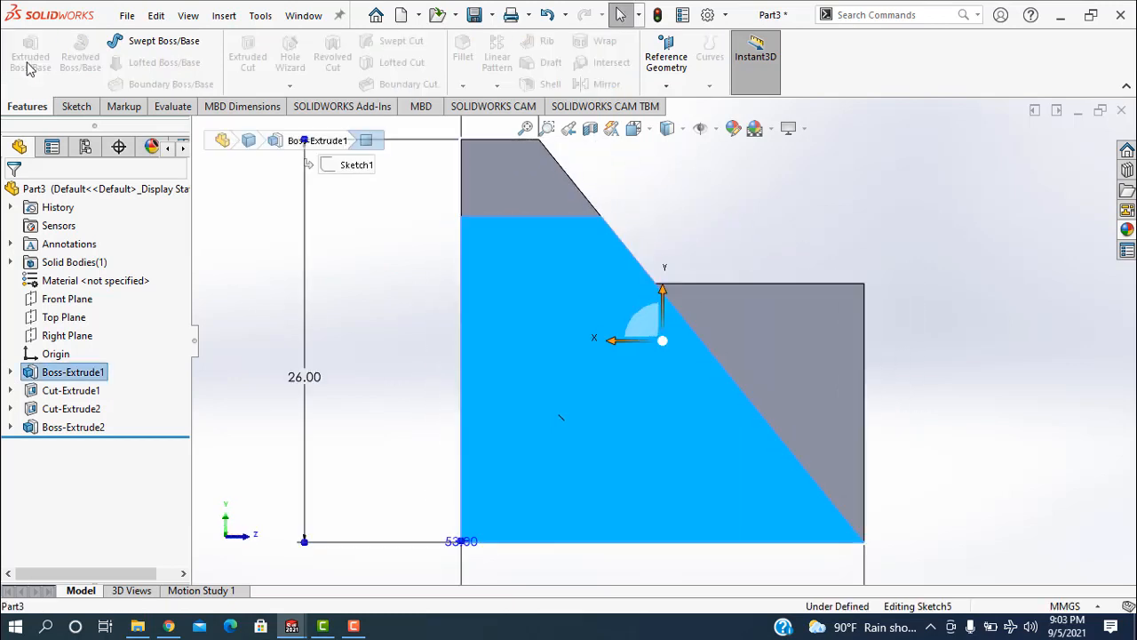
click(864, 541)
click(863, 285)
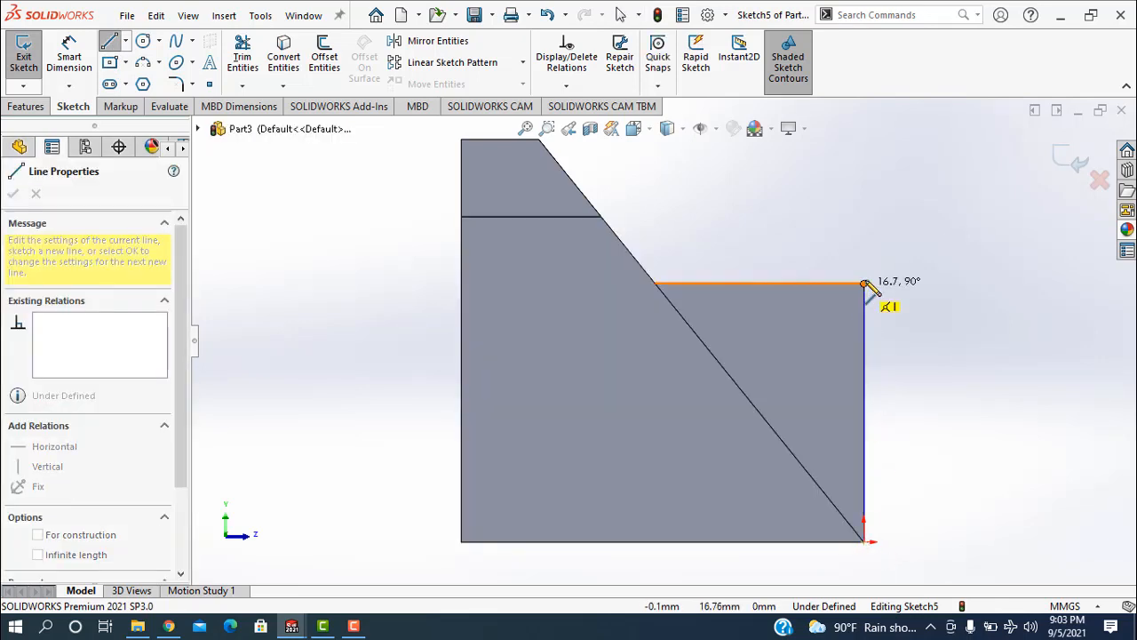
click(653, 283)
click(863, 542)
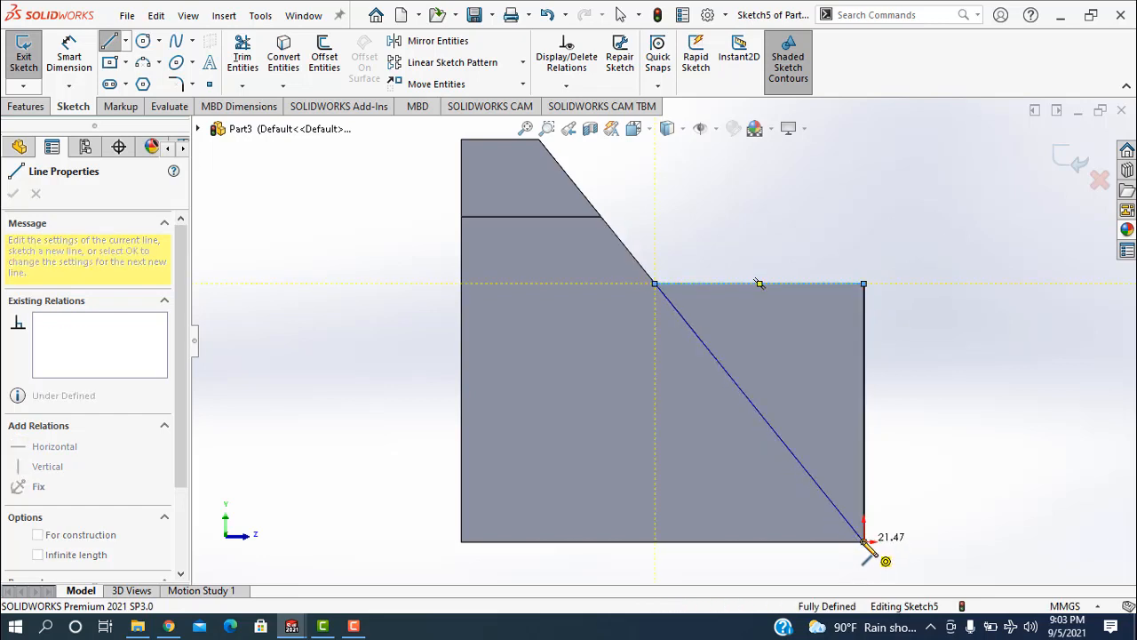
Step: Finish the sketch and extrude the triangle blind 7 mm in the reversed direction, along the sloped face, merging the result
click(1054, 155)
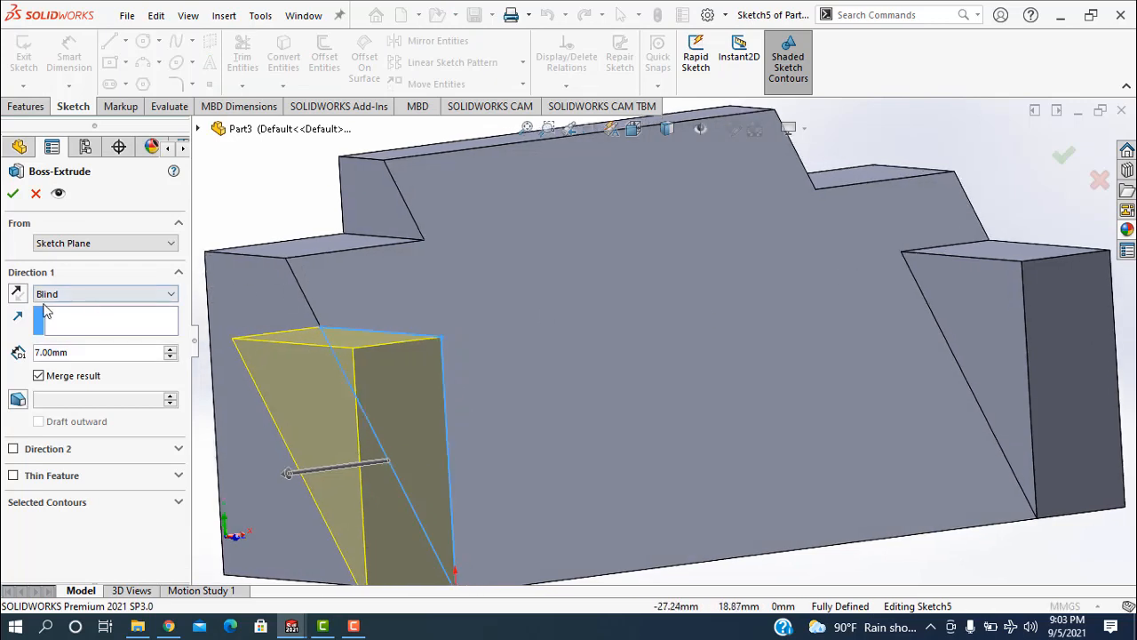
click(17, 295)
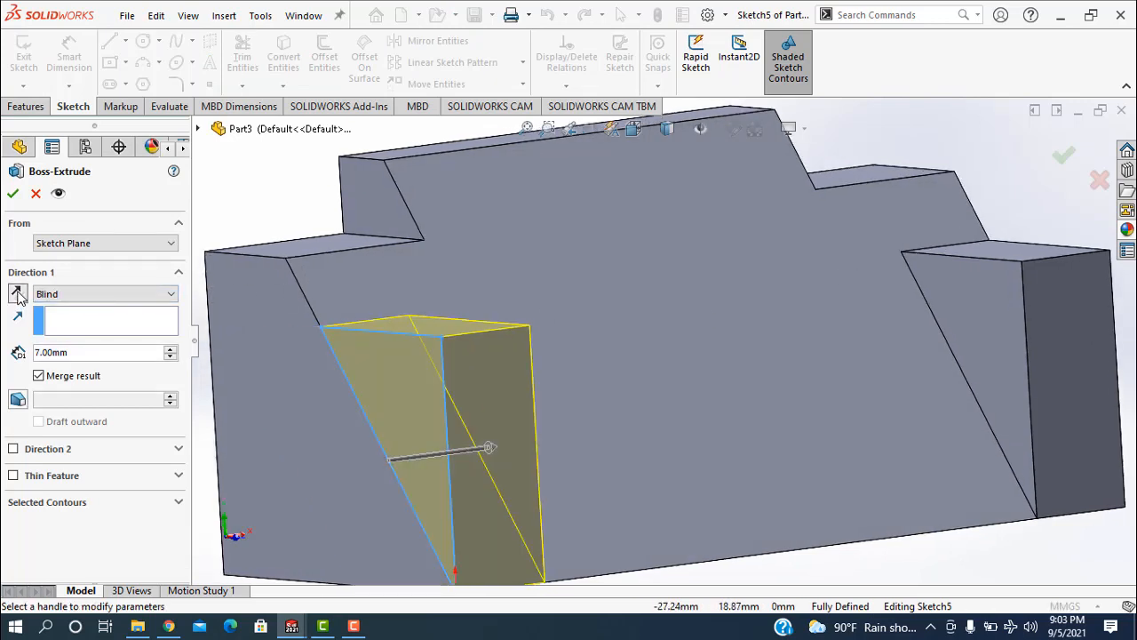
click(13, 195)
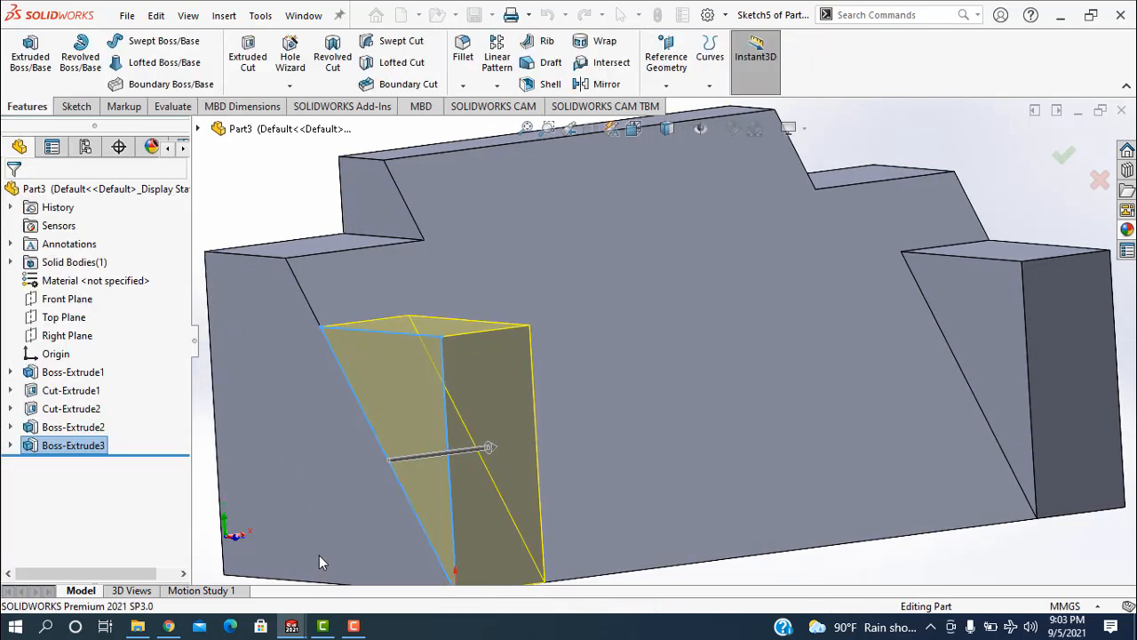
key(f)
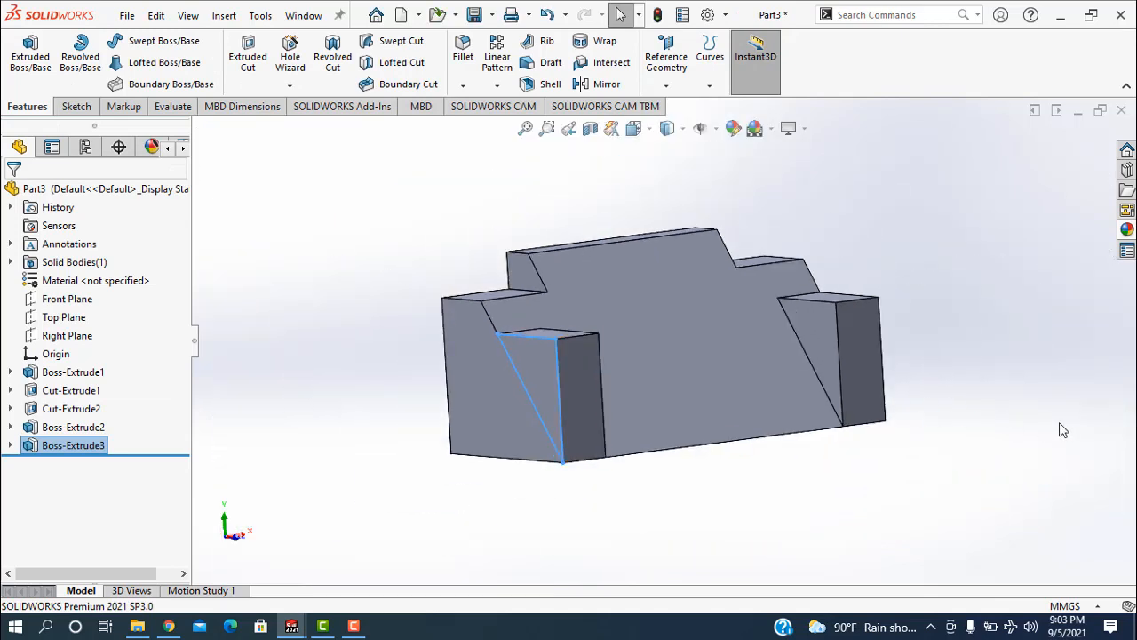
click(814, 446)
Step: Look at the finished reference model in Part2, including its window opening, and return to Part3
middle_drag(966, 361, 916, 352)
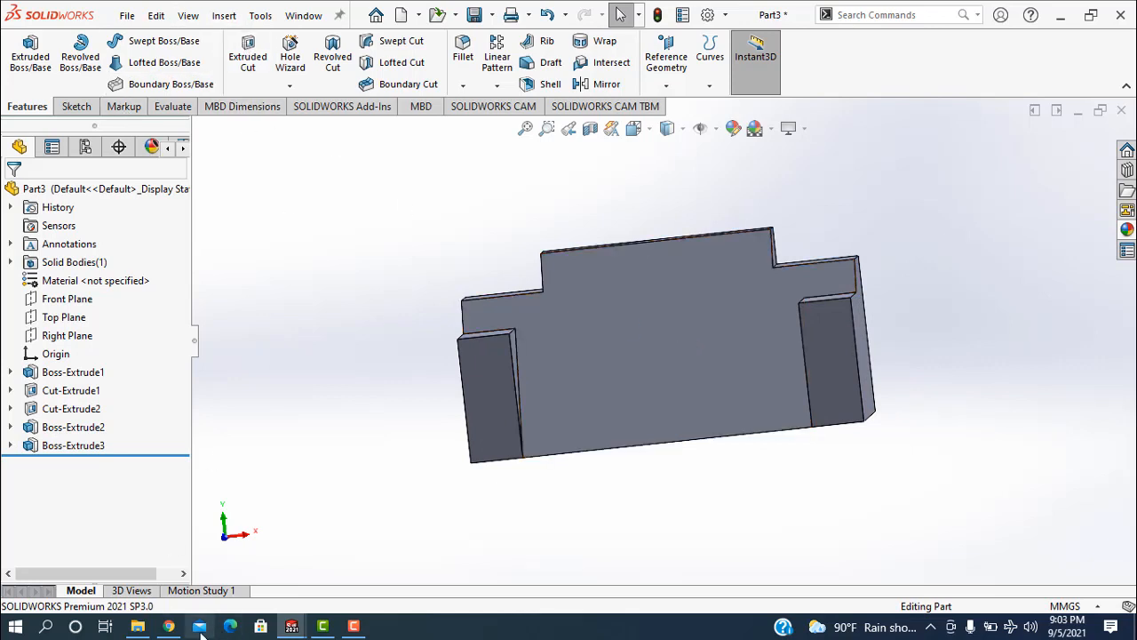
mouse_move(291, 625)
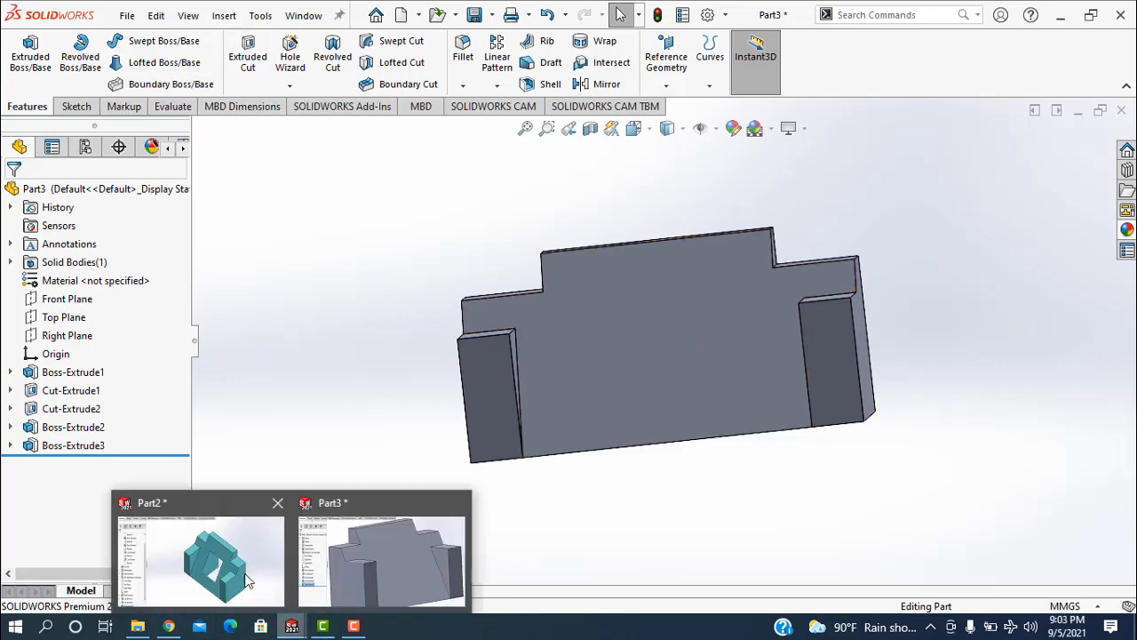
click(240, 567)
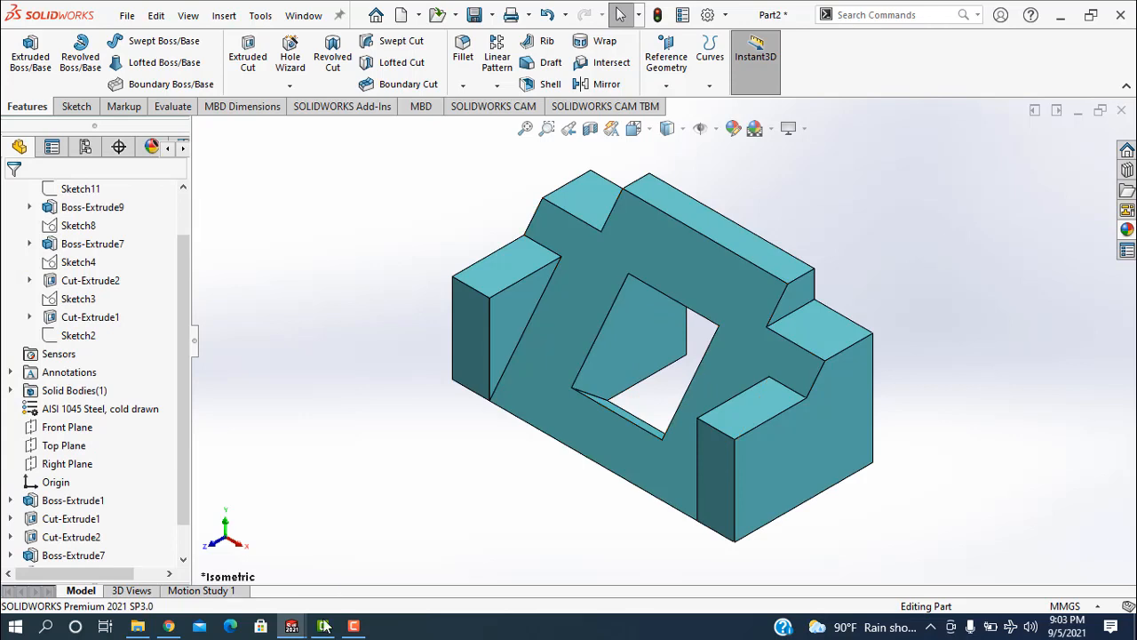
mouse_move(300, 632)
click(351, 571)
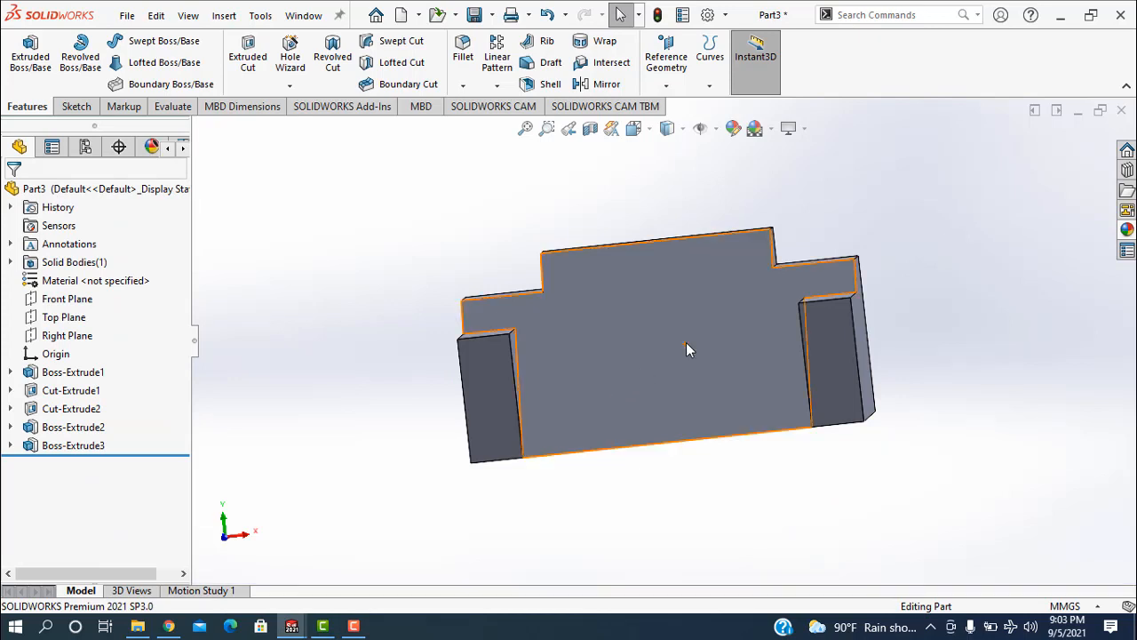
Step: Start an extruded cut on the sloped face and sketch a center rectangle about 15.3 mm high, centred between the two ribs
click(686, 334)
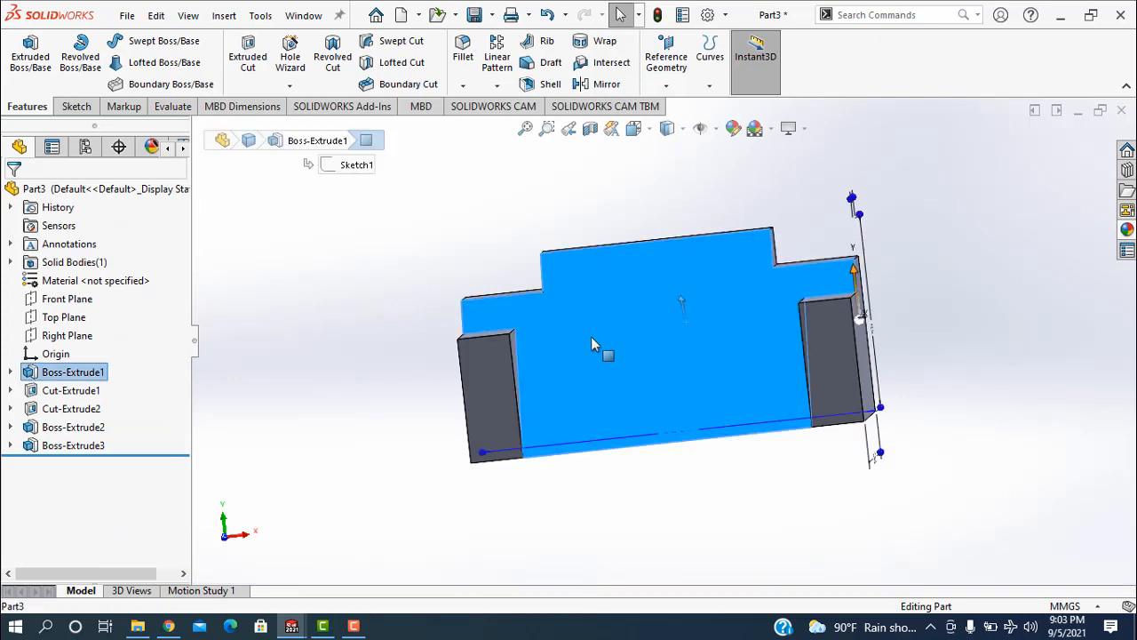
click(248, 56)
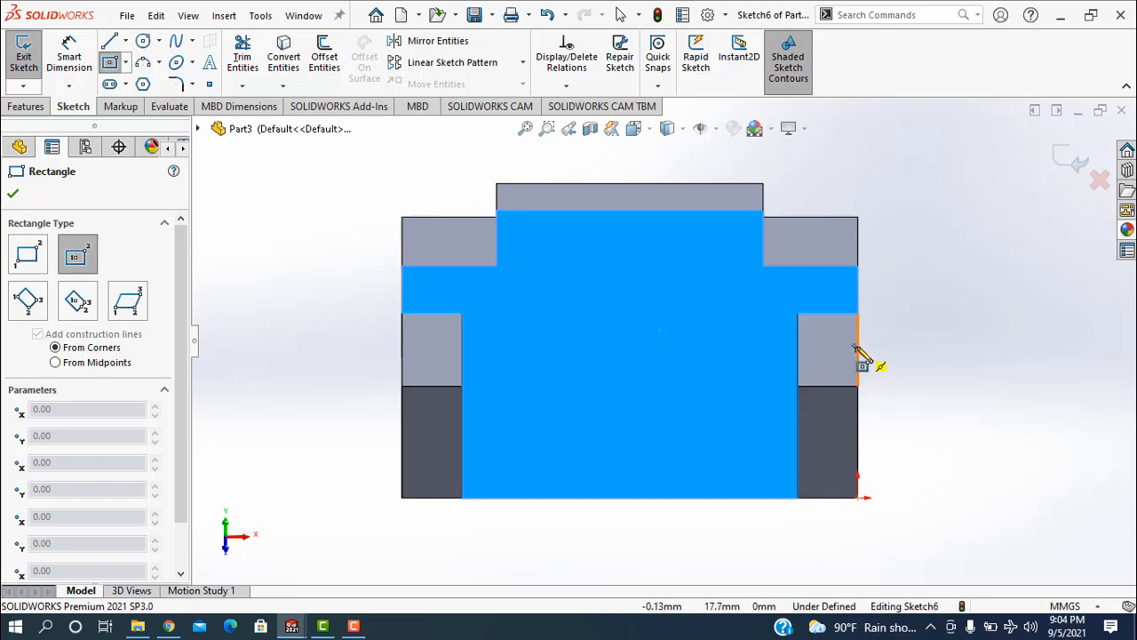
click(631, 350)
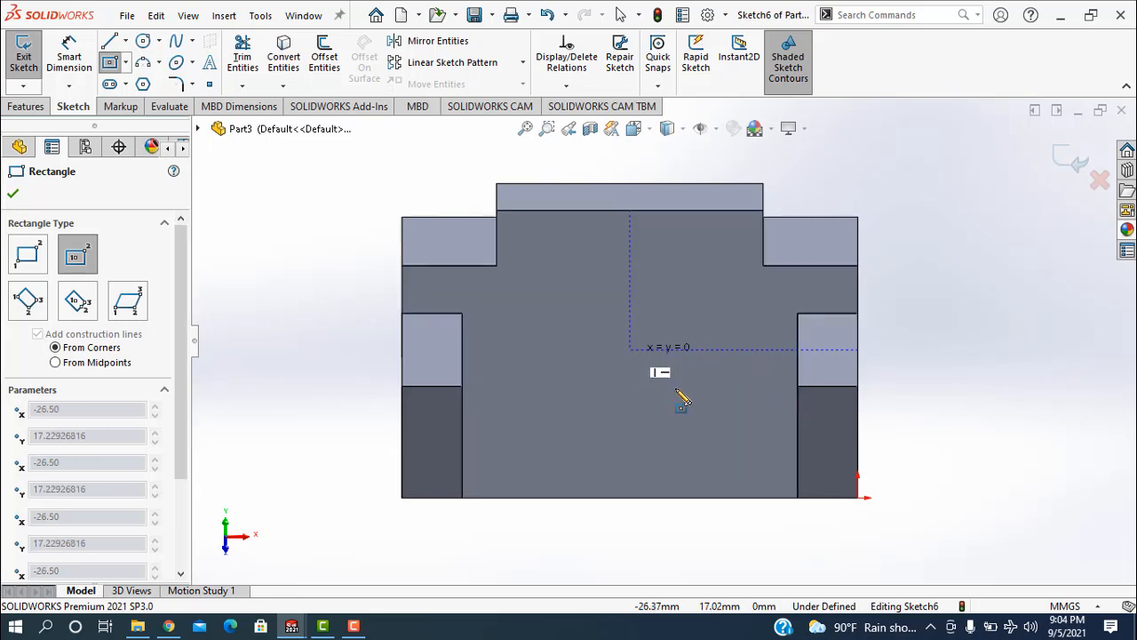
click(701, 415)
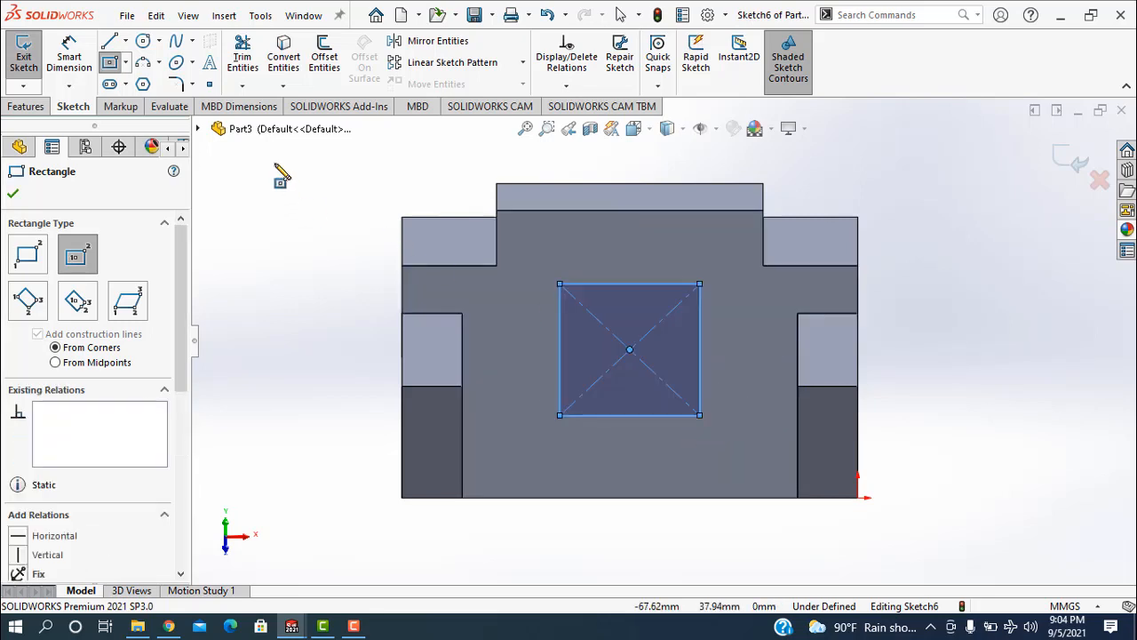
key(Escape)
key(Escape)
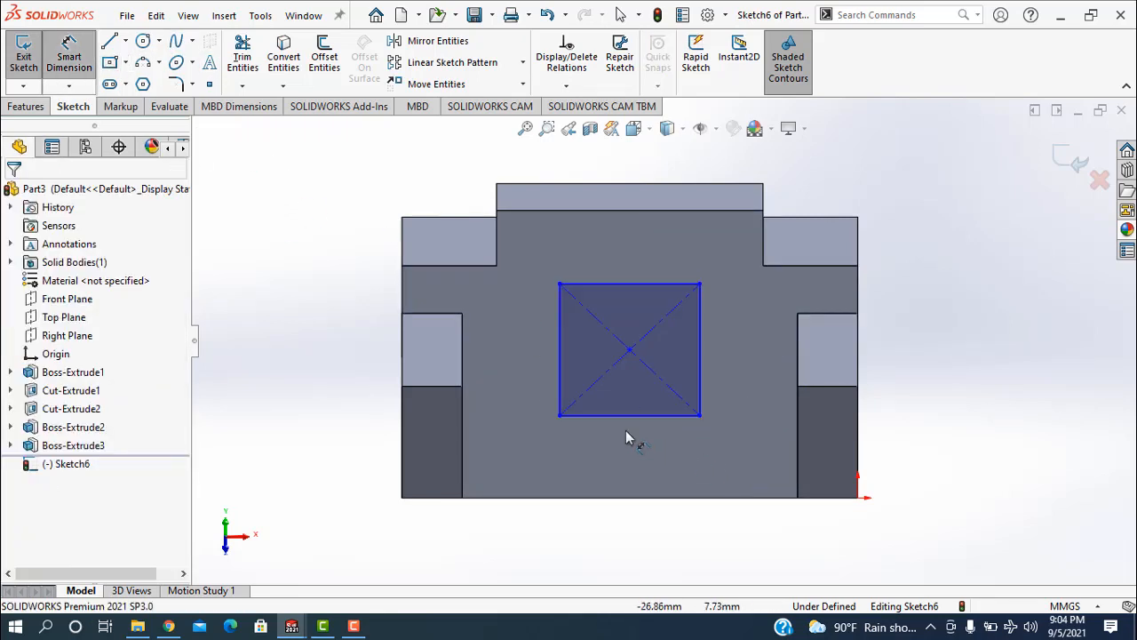
Step: Dimension the rectangle 7 mm above the sloped face's bottom edge and 11 mm from the adjacent rib's inner edge
click(627, 497)
click(359, 453)
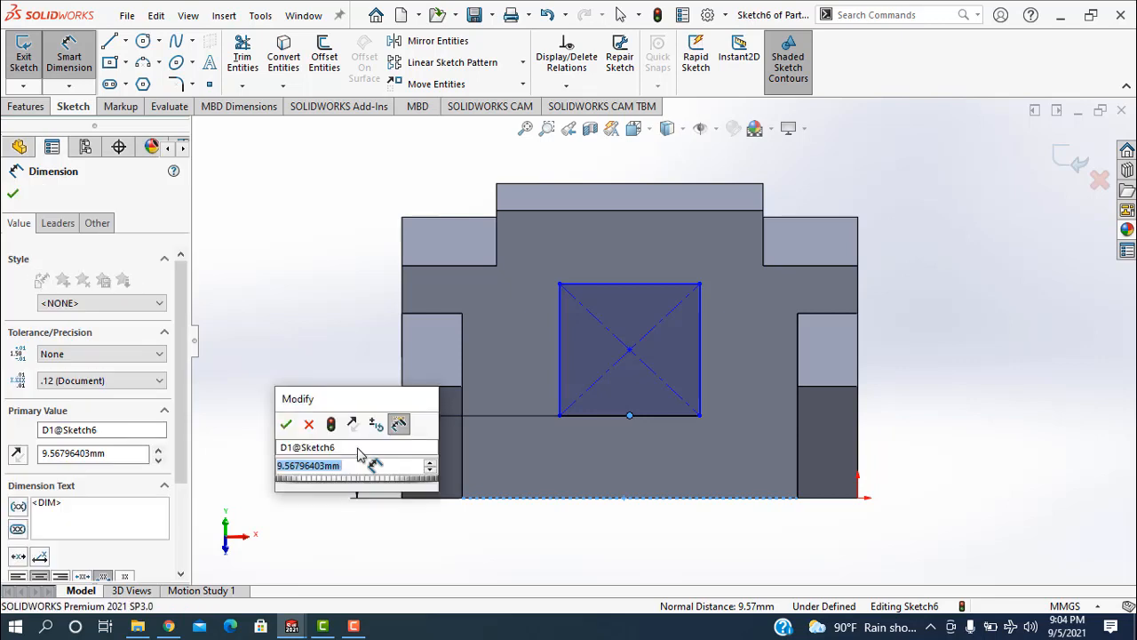
text(5)
key(Return)
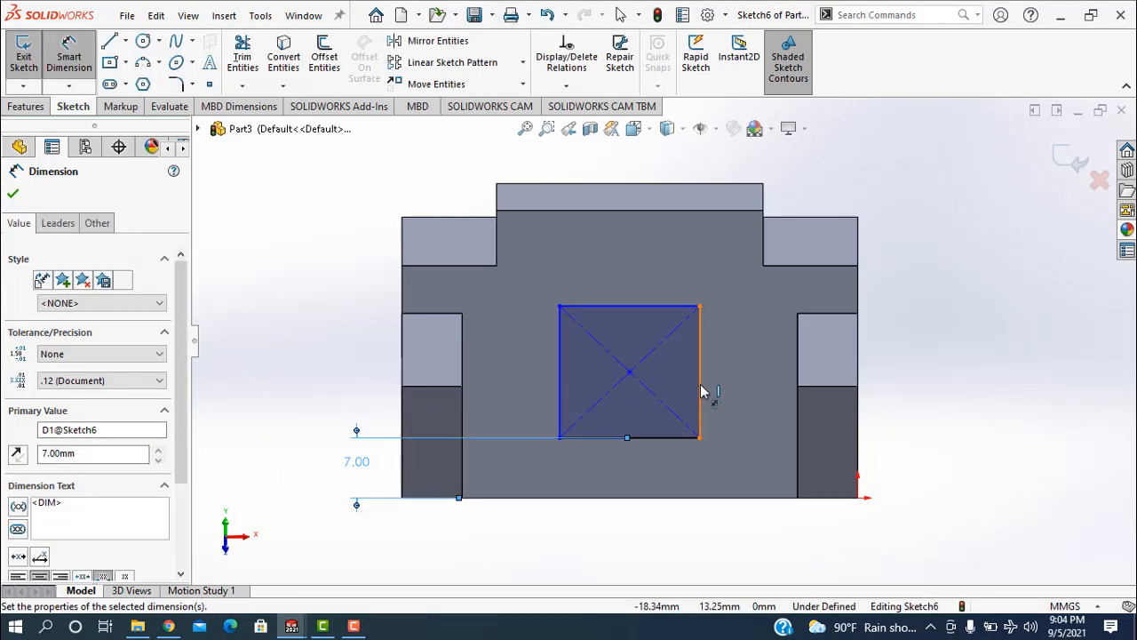
click(799, 458)
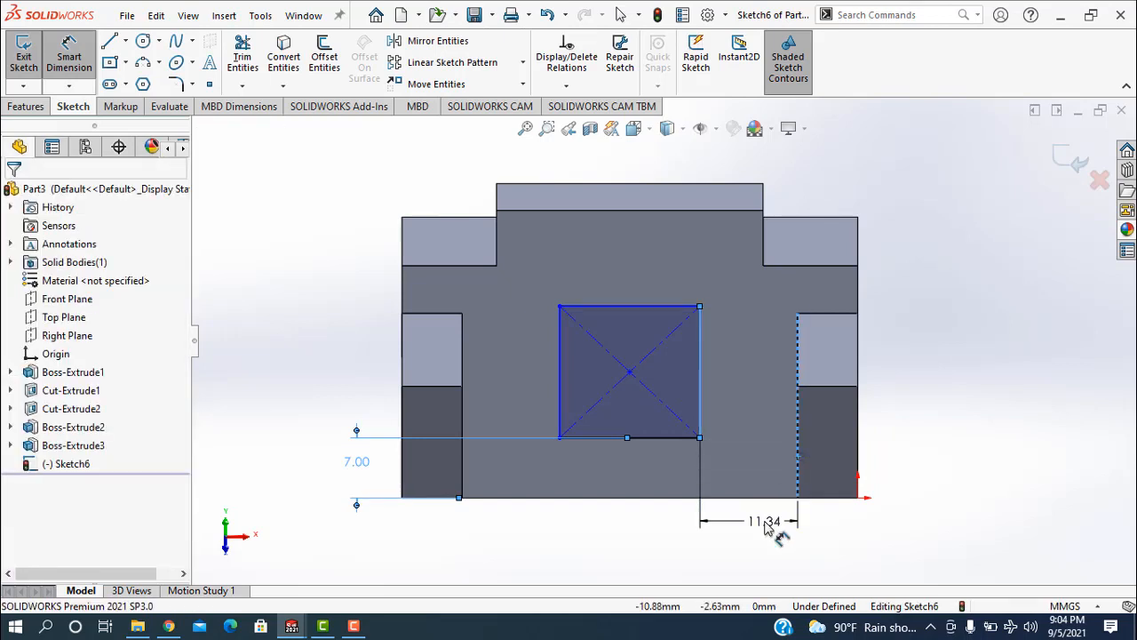
click(767, 527)
text(11)
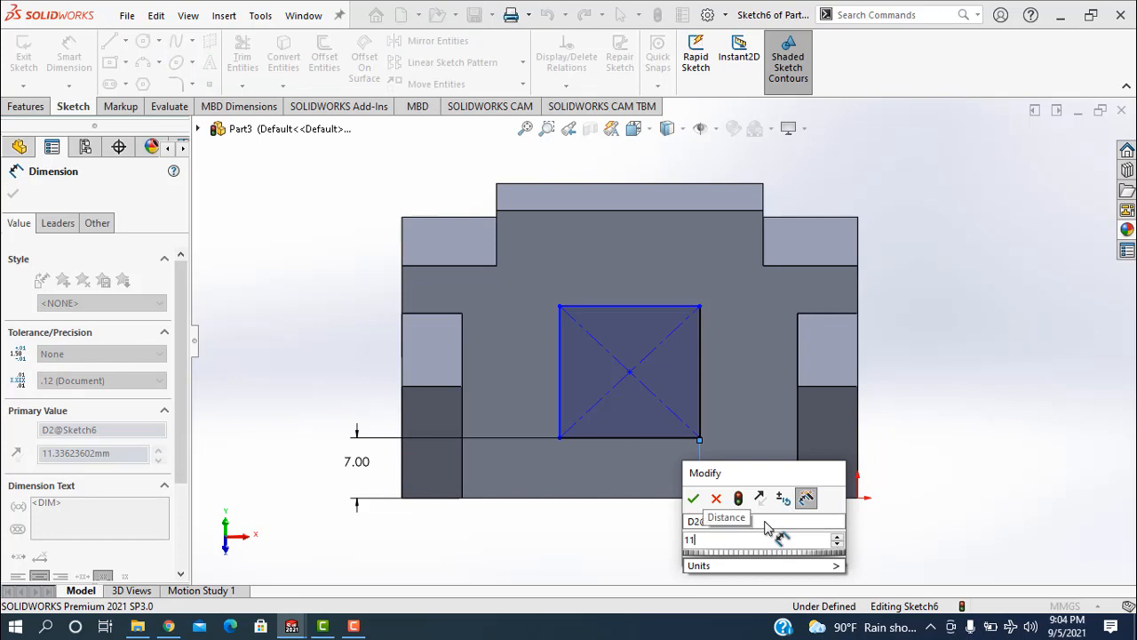
key(Escape)
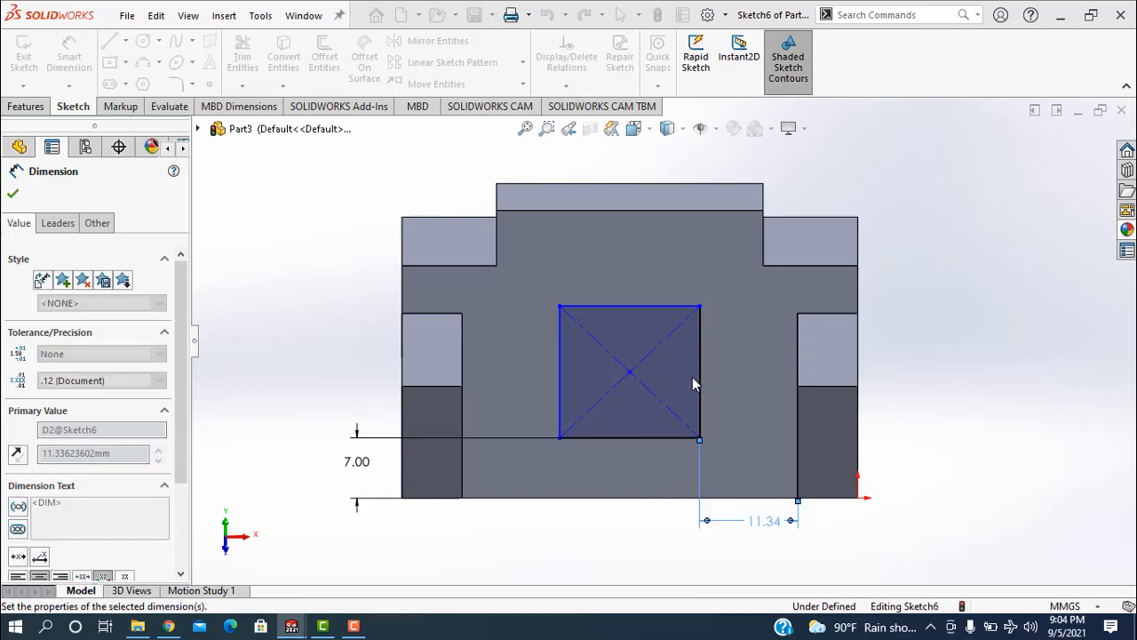
Step: Dimension the rectangle's height and width to 17 mm each
click(901, 387)
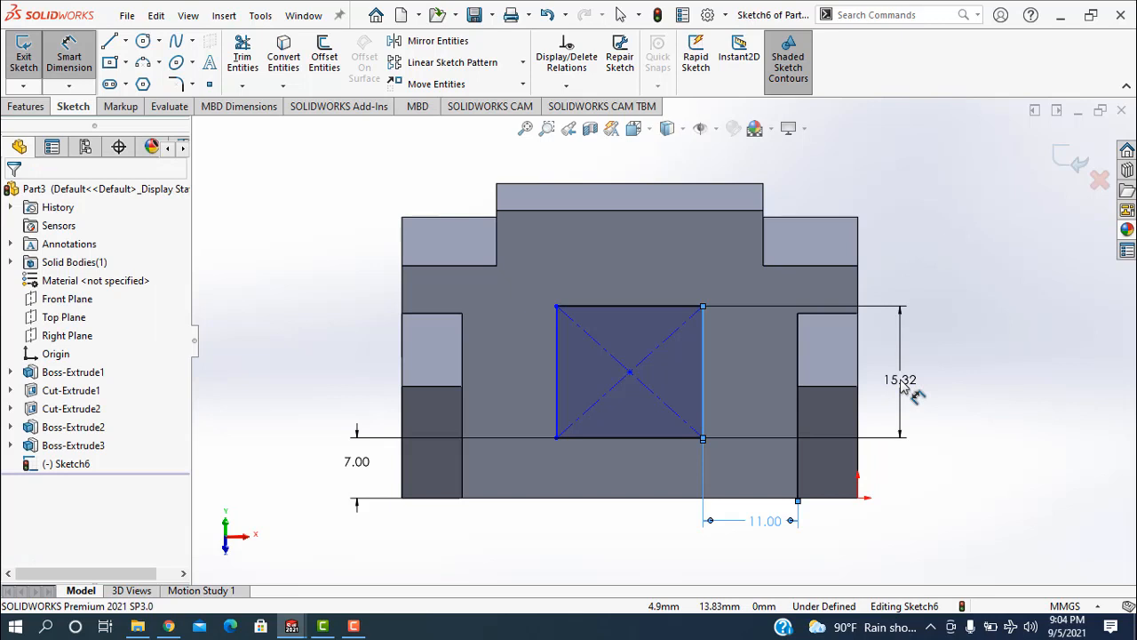
click(901, 382)
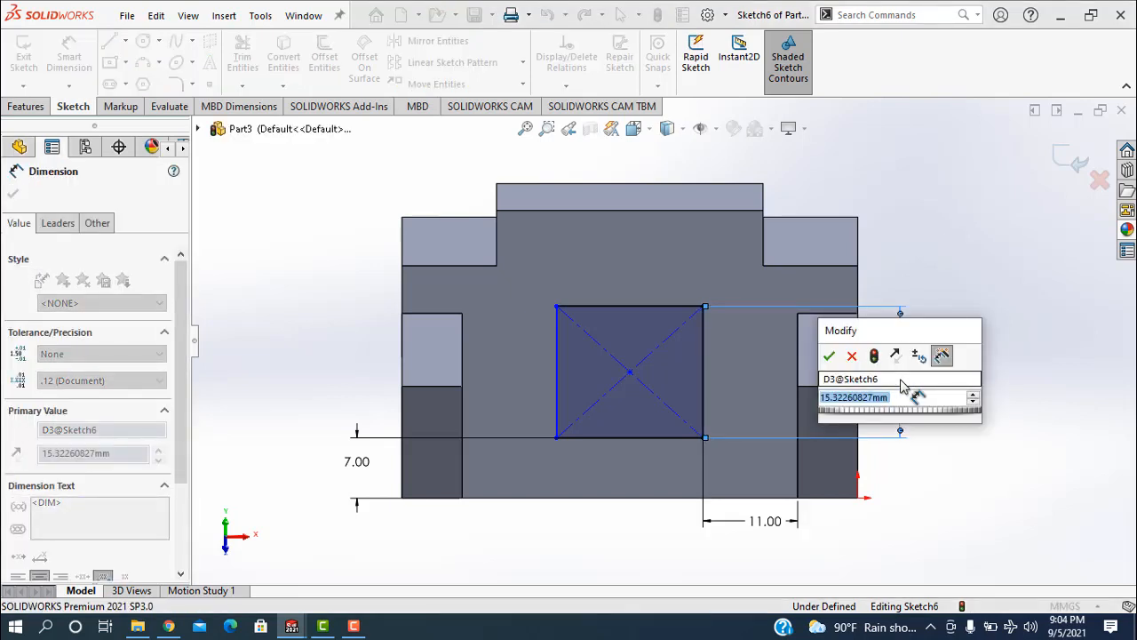
text(15)
key(Return)
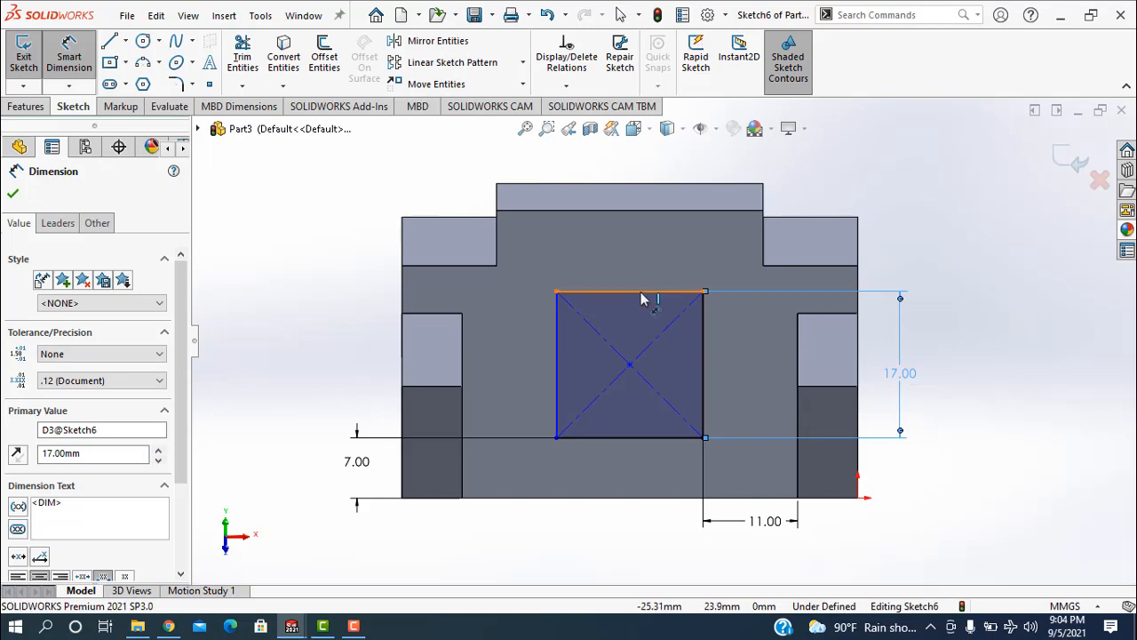
click(638, 175)
click(638, 174)
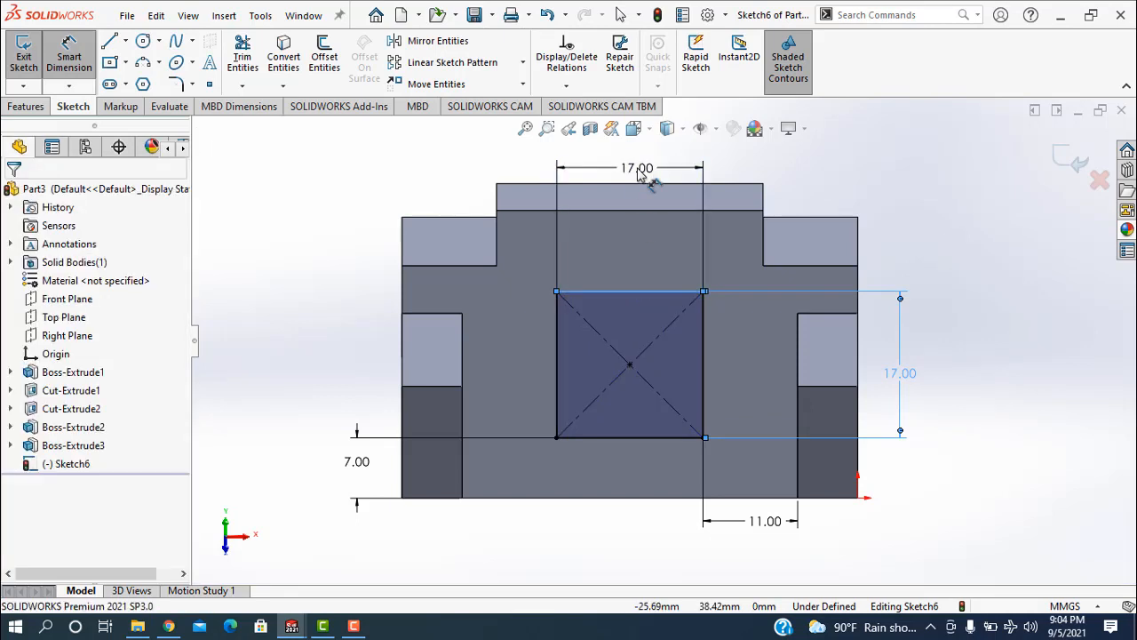
double_click(638, 174)
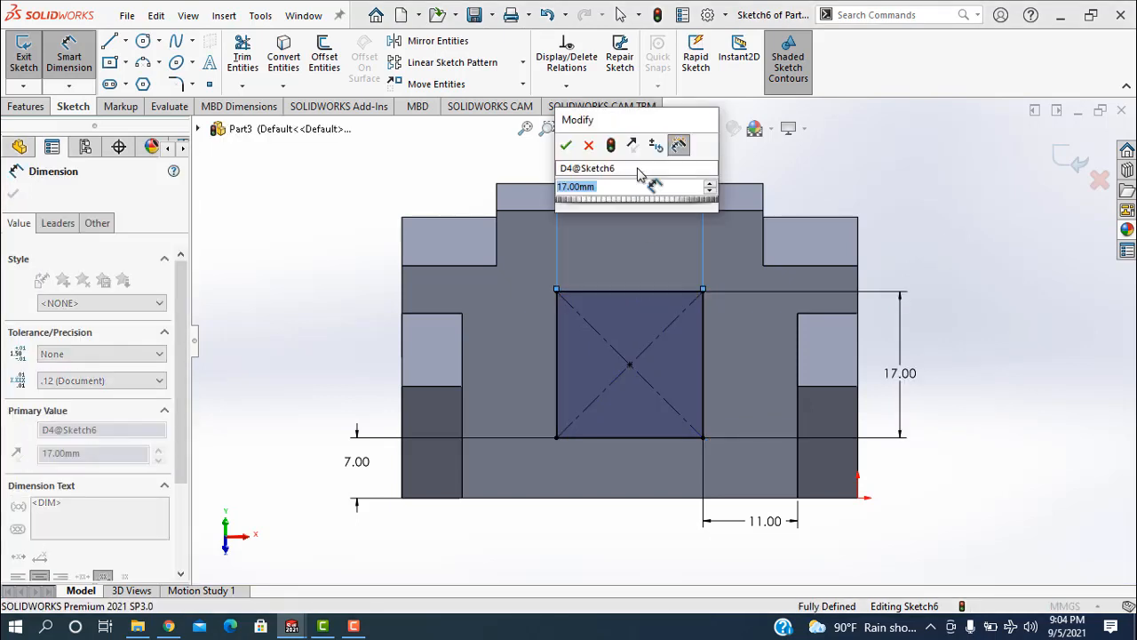
text(17)
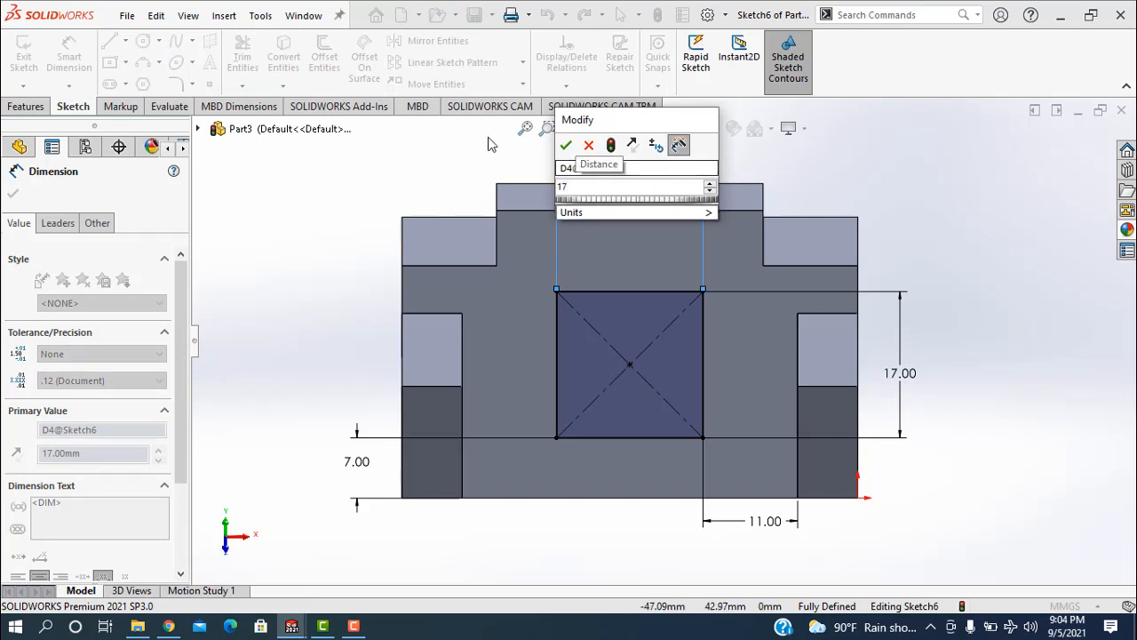
click(564, 147)
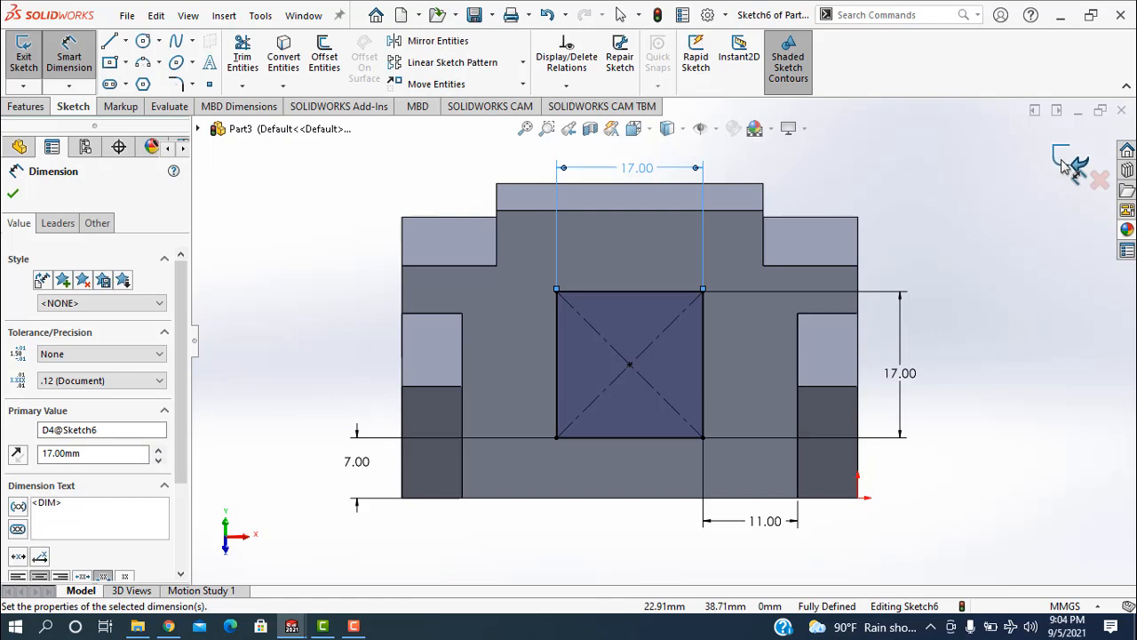
Step: Finish the sketch and cut the square opening Through All
click(1063, 166)
click(1065, 167)
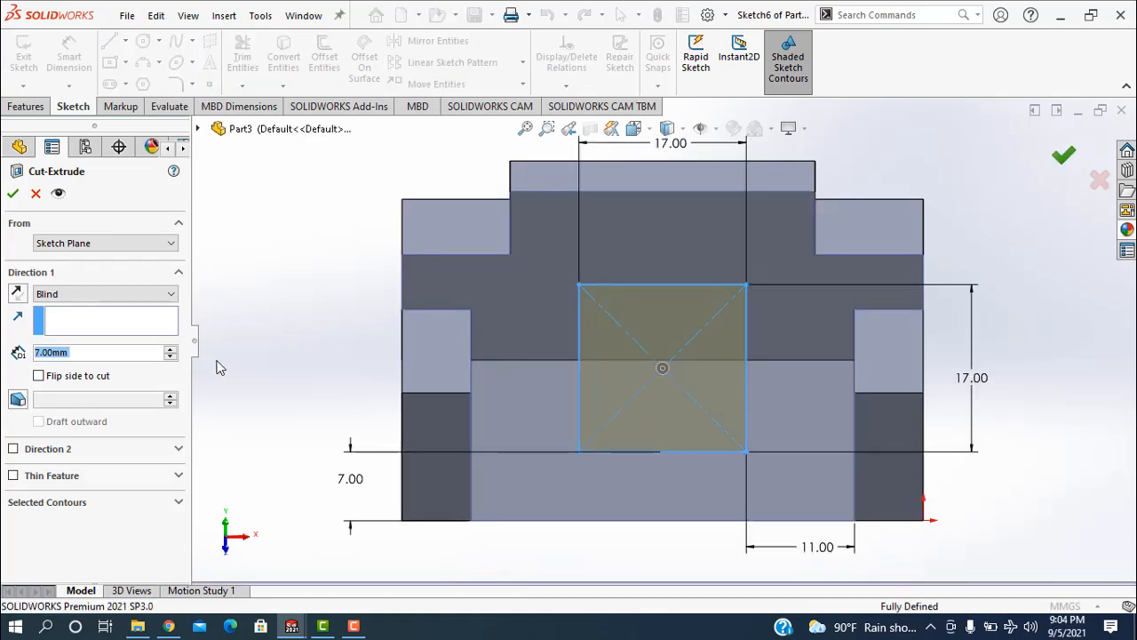
click(133, 294)
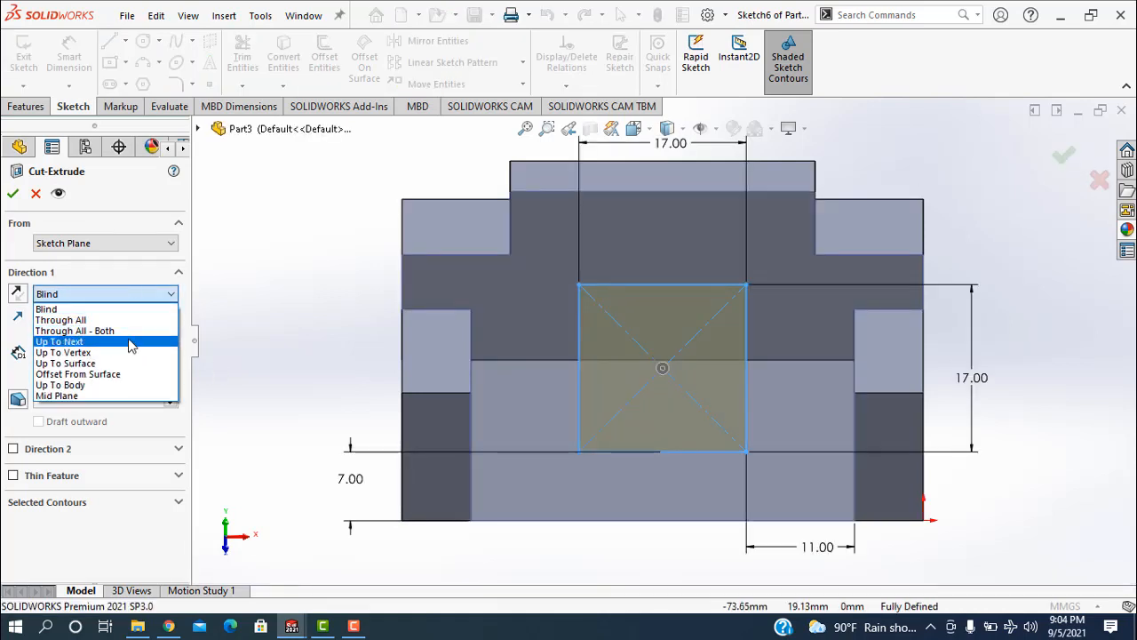
click(61, 320)
click(14, 192)
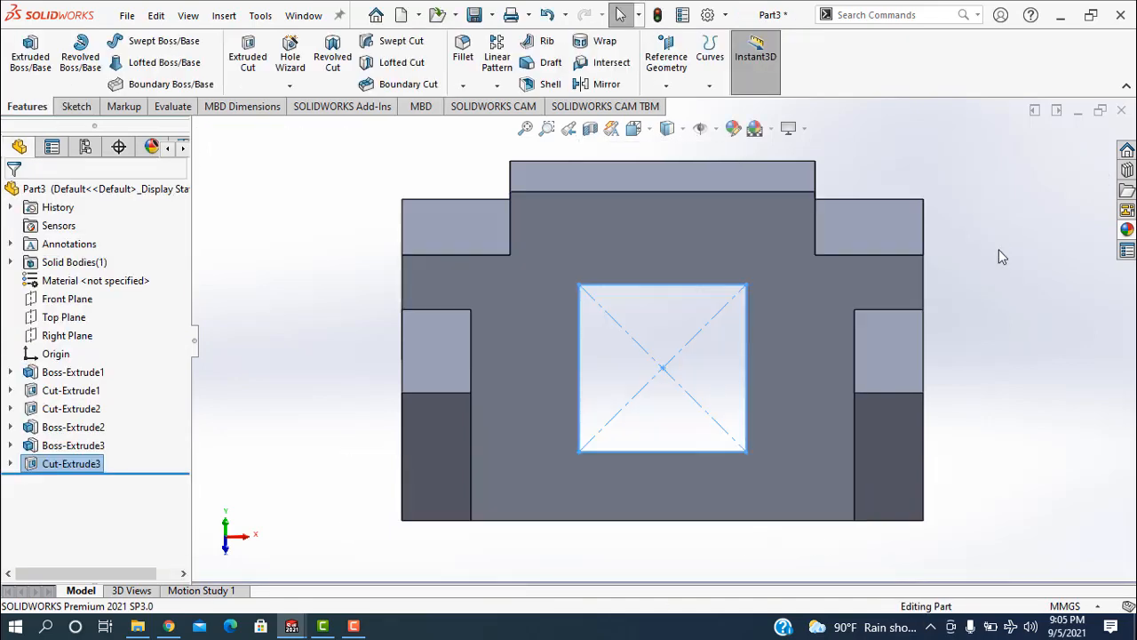
Step: Set the model's display style to shaded without edges
middle_drag(1012, 323, 977, 277)
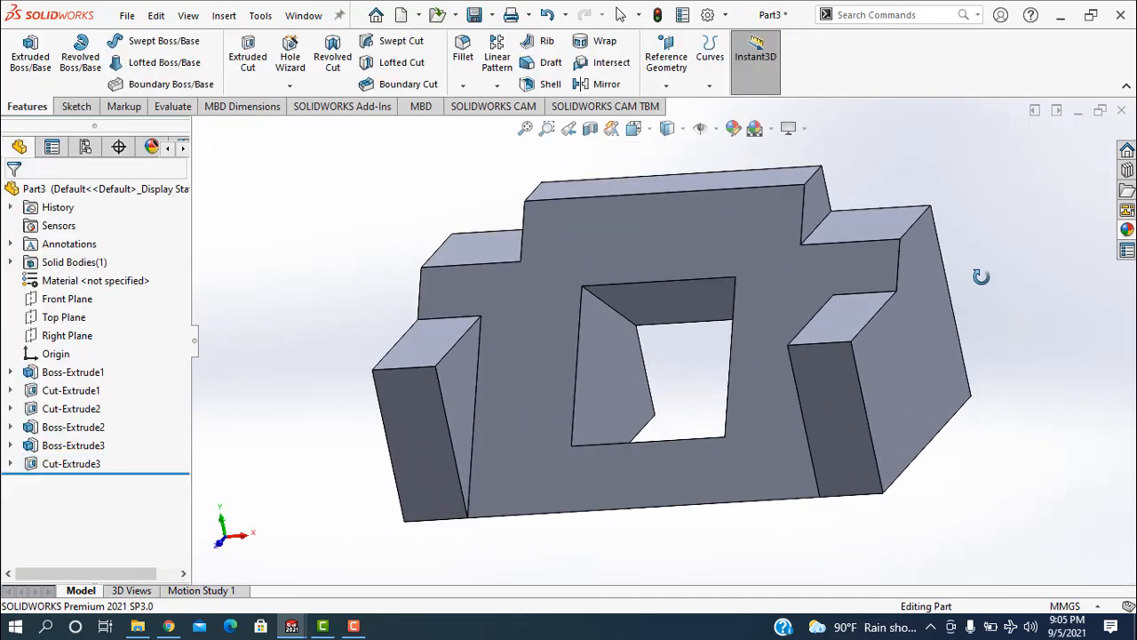
scroll(981, 359, up, 4)
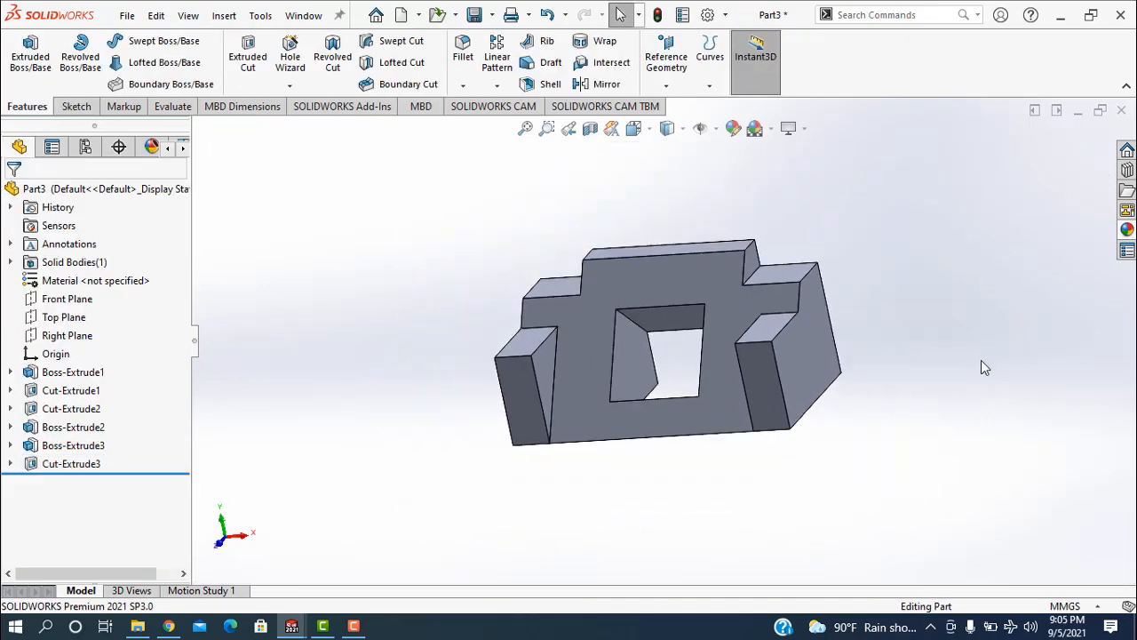
click(684, 134)
click(672, 184)
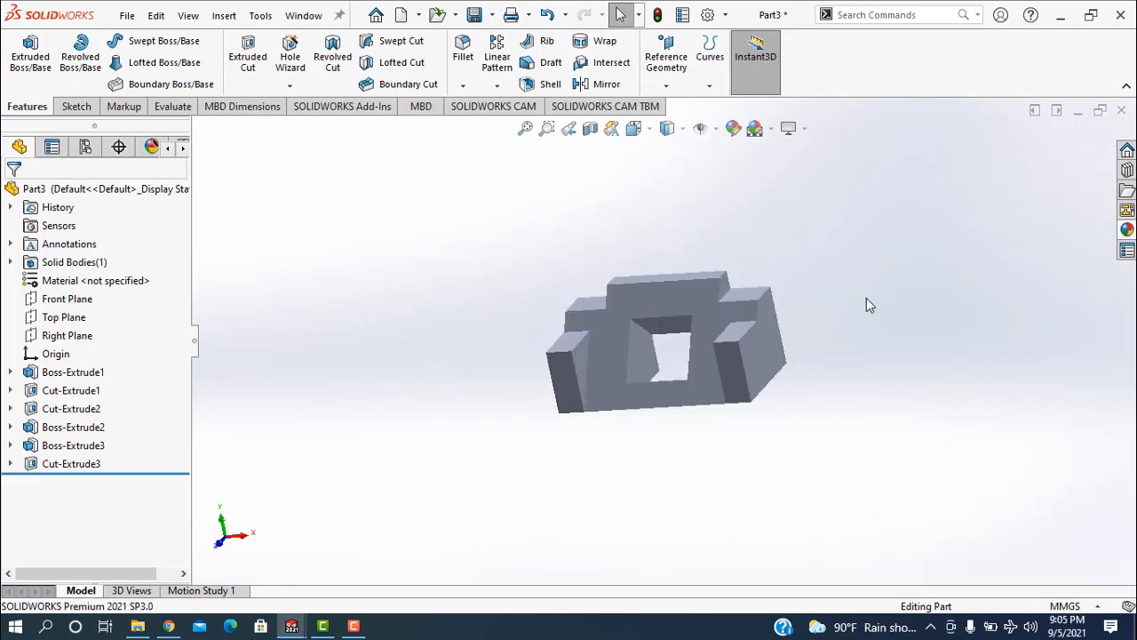
Step: Apply the polished bronze metal appearance to the whole part
middle_drag(868, 303, 718, 182)
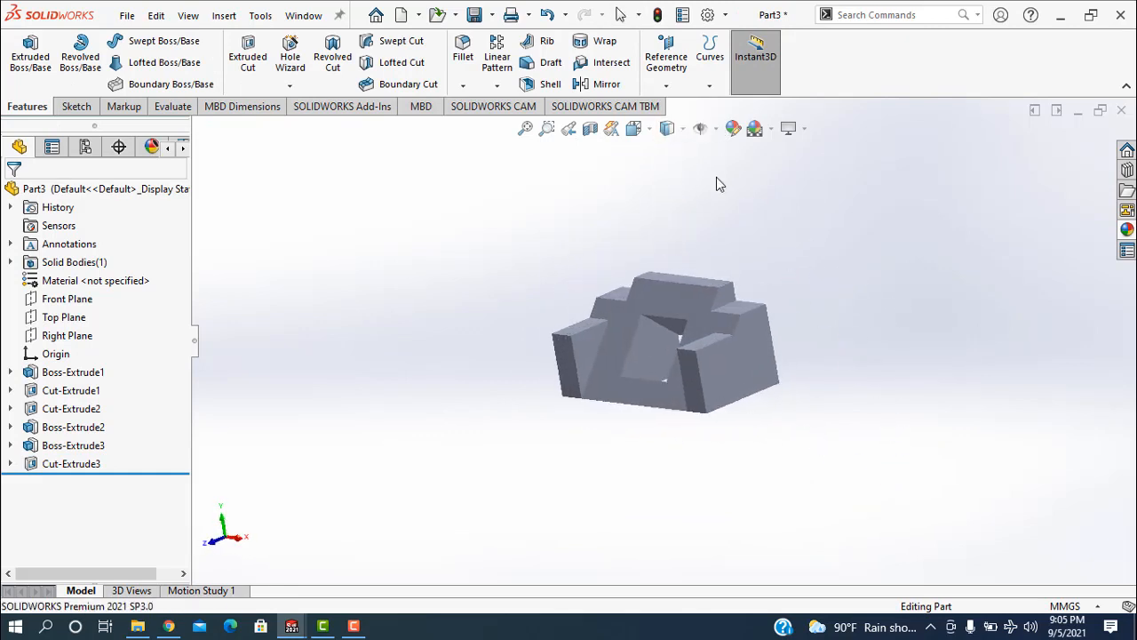
click(733, 130)
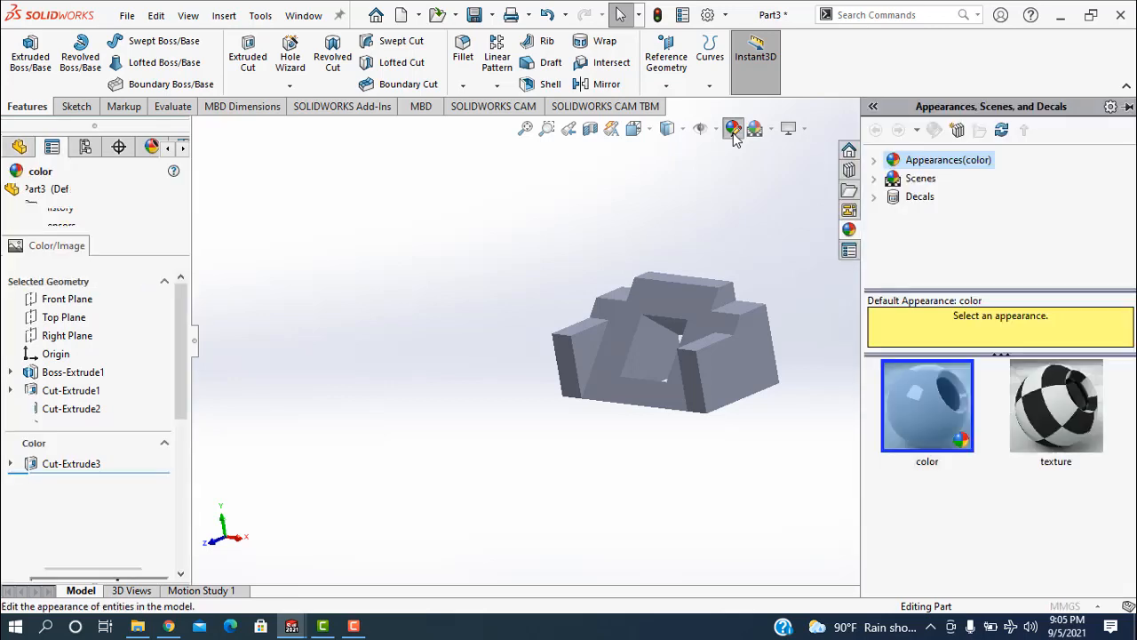
click(971, 167)
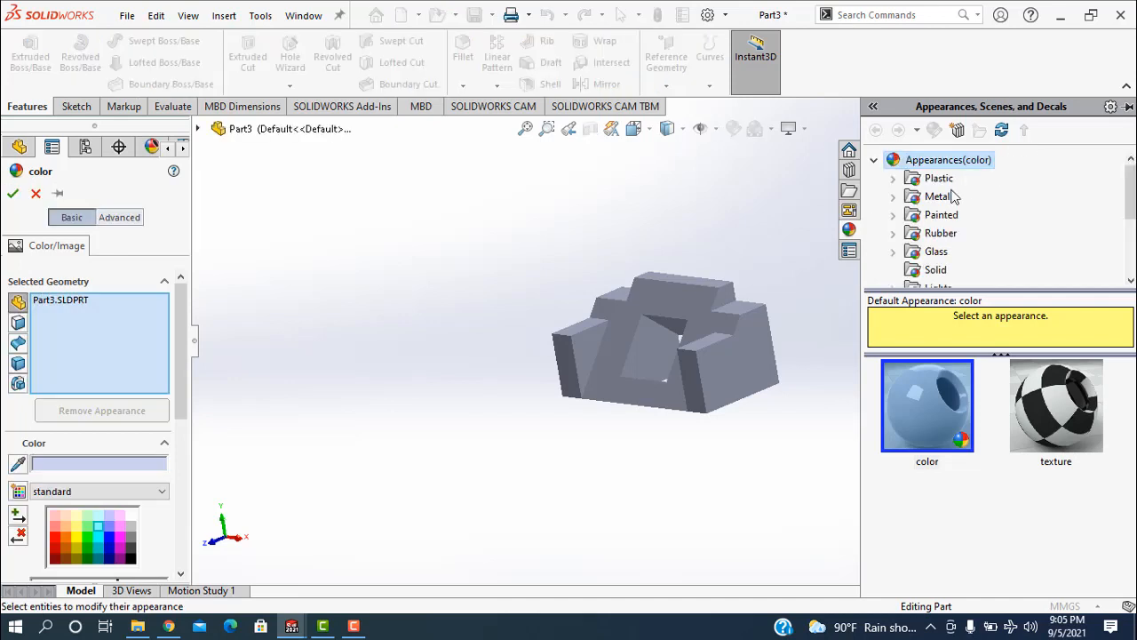
click(893, 197)
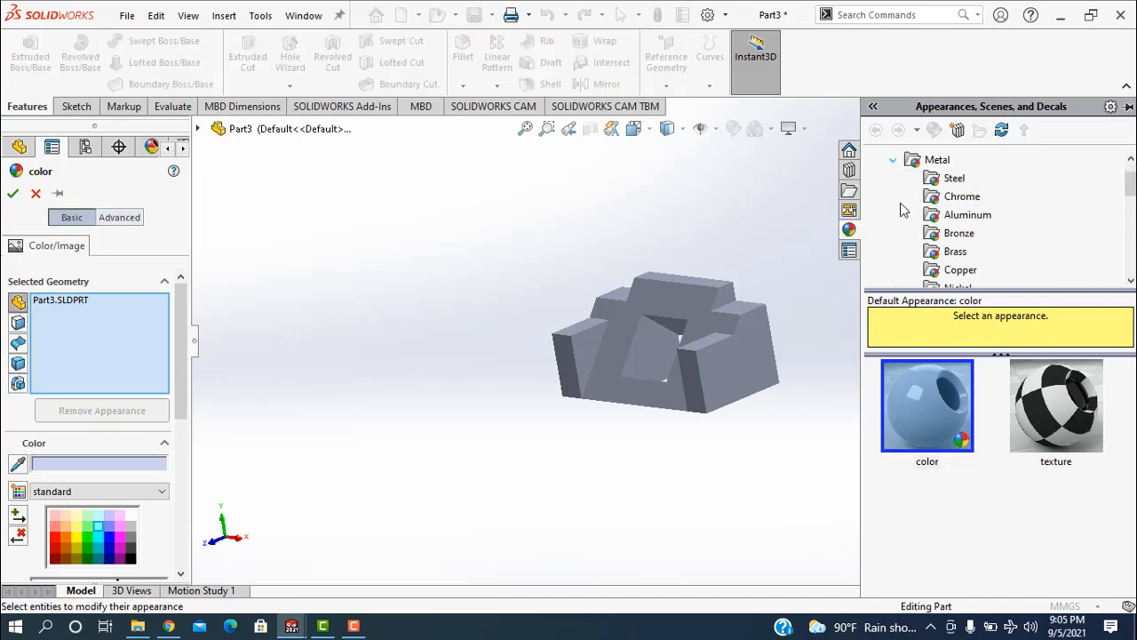
click(957, 235)
click(958, 405)
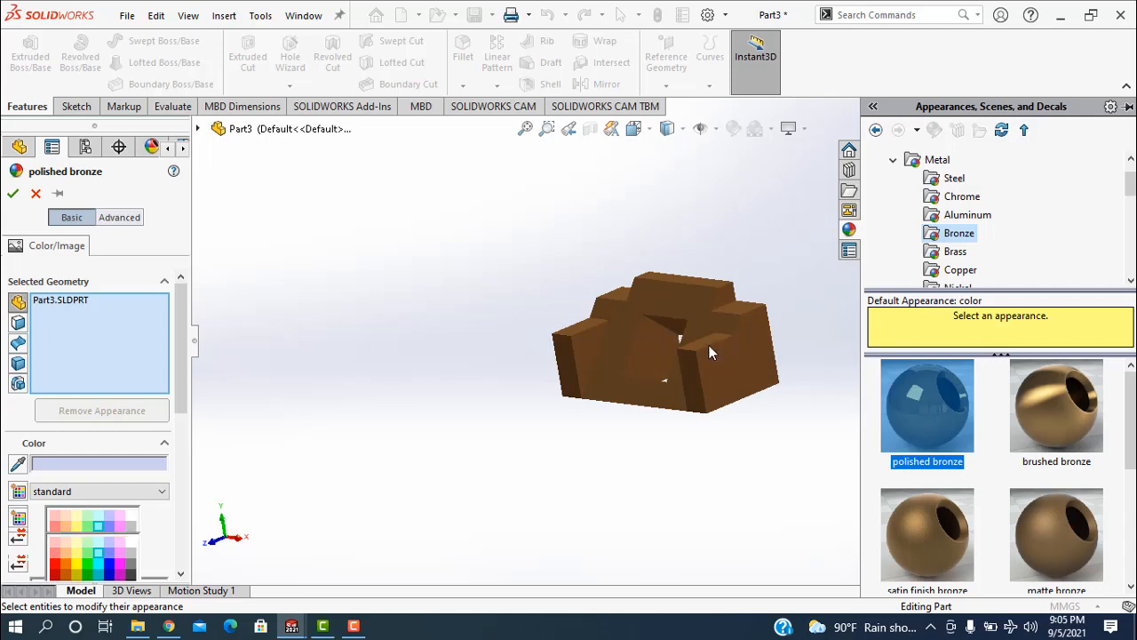
Step: Try various standard swatch colors on the part, including orange, green, magenta, gray and light cyan
click(100, 568)
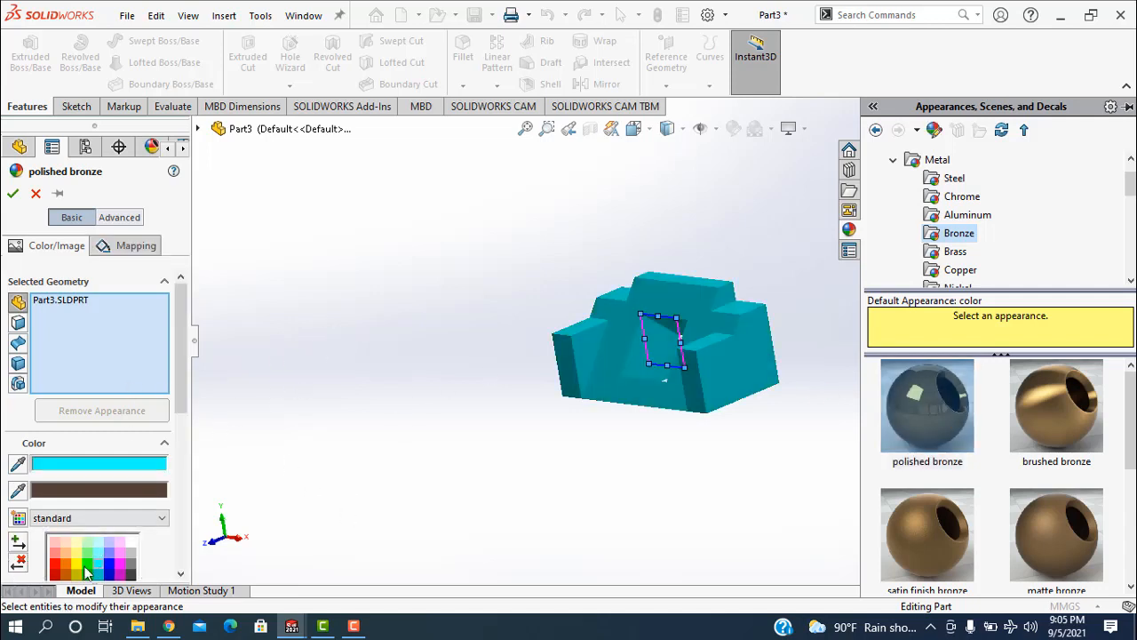
click(66, 570)
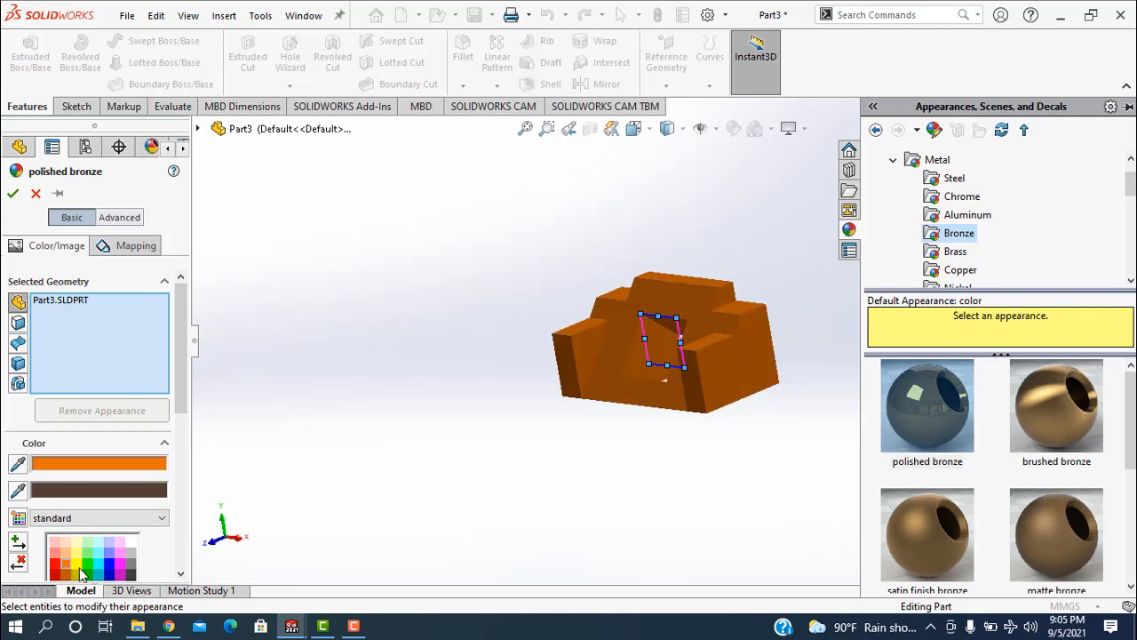
click(78, 569)
click(86, 568)
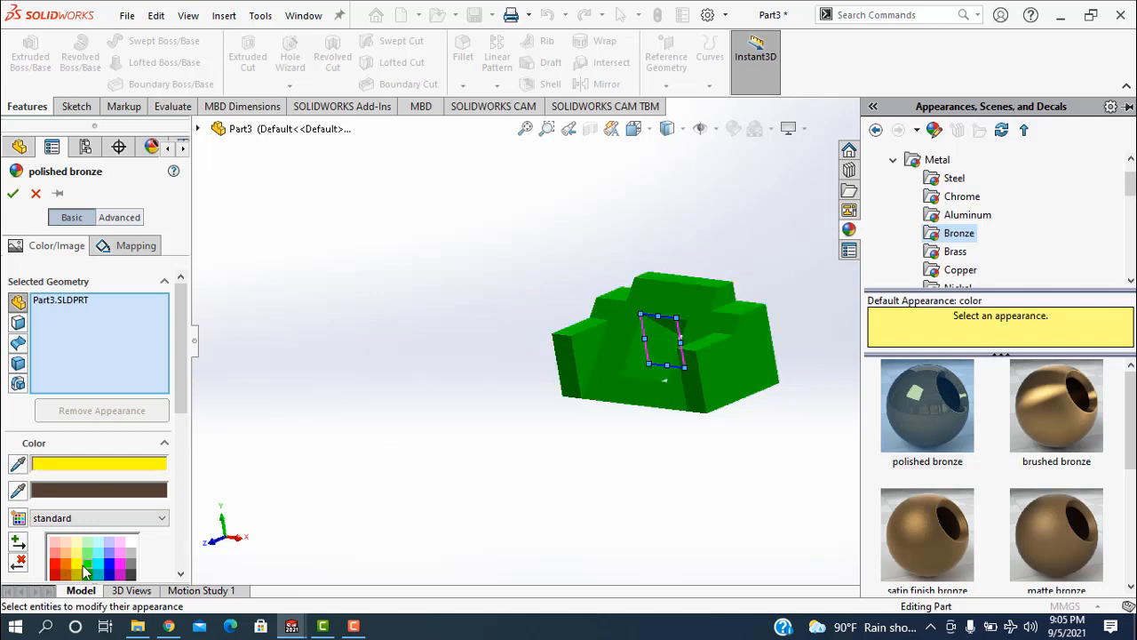
click(98, 543)
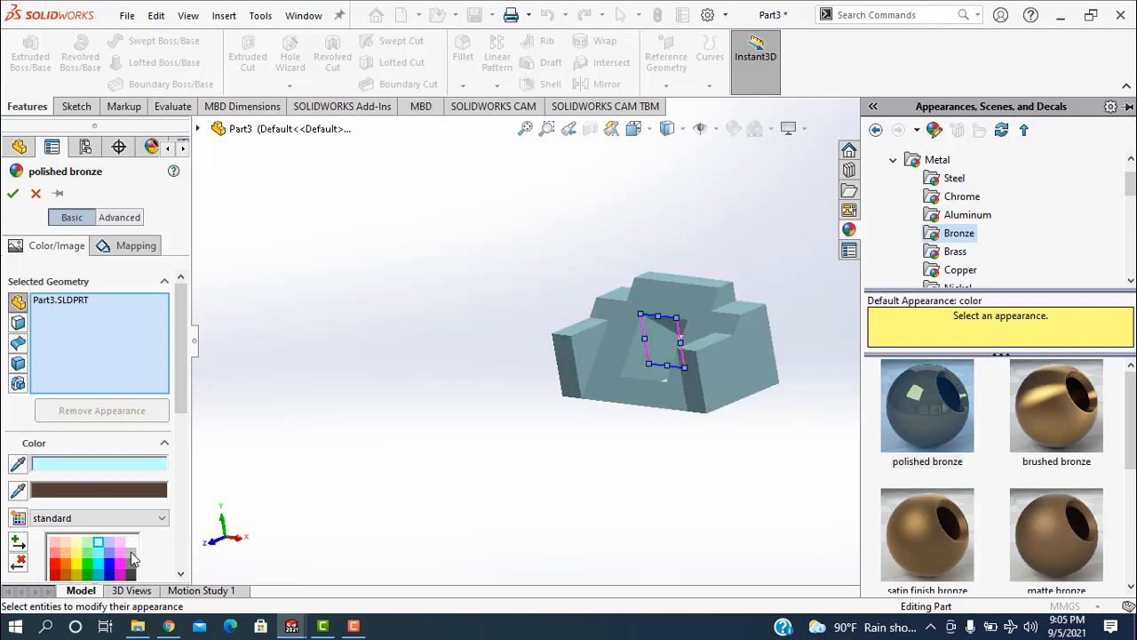
scroll(181, 436, down, 5)
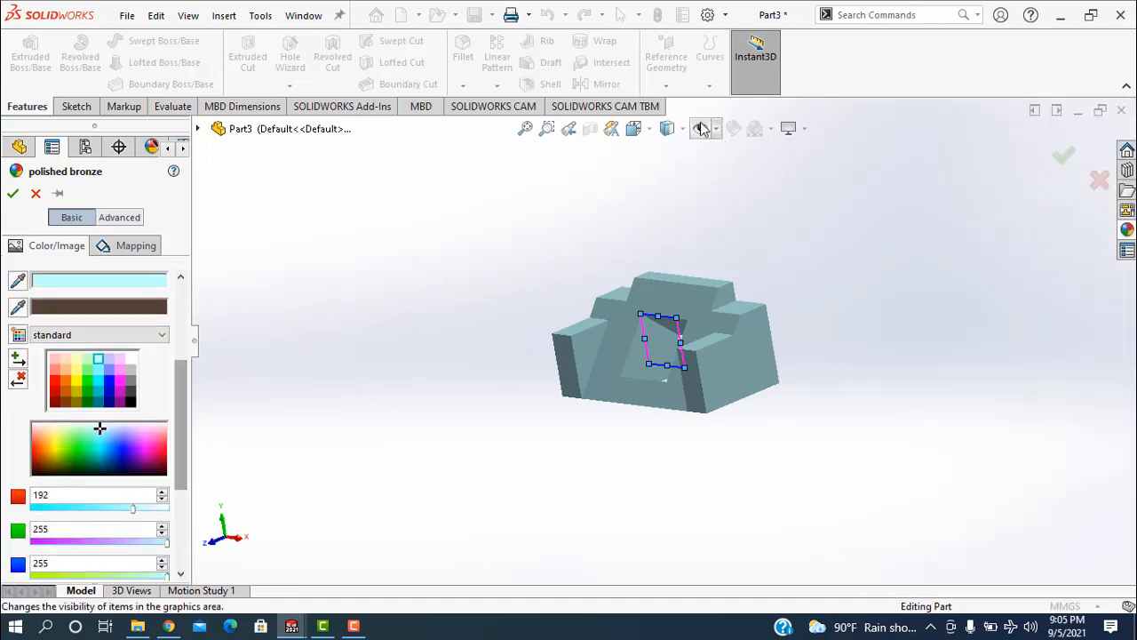
click(119, 392)
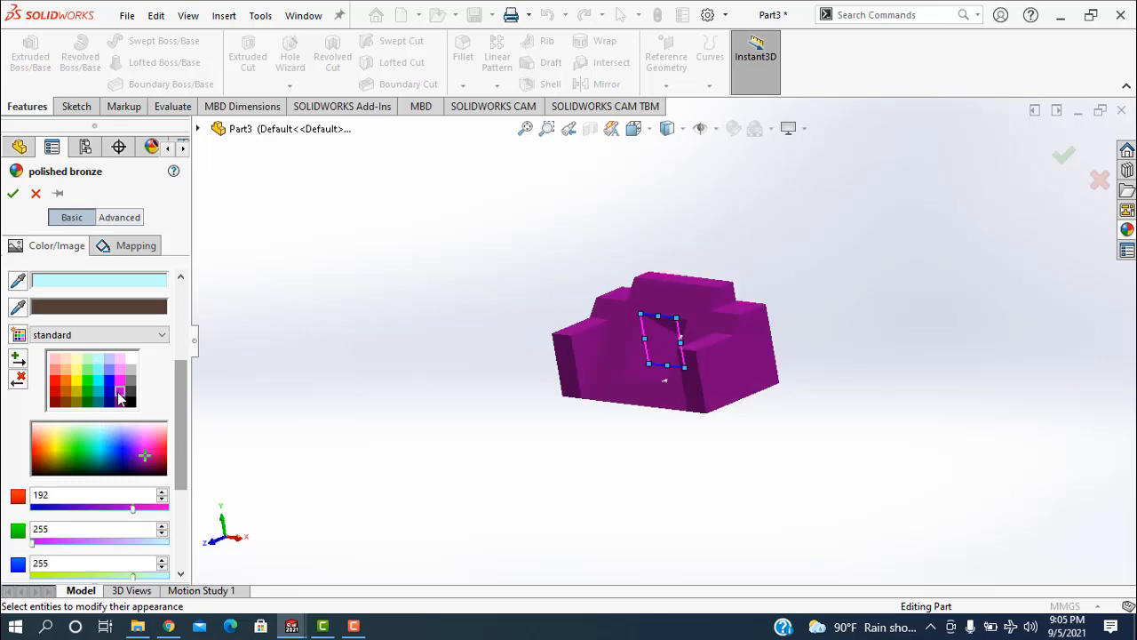
click(120, 369)
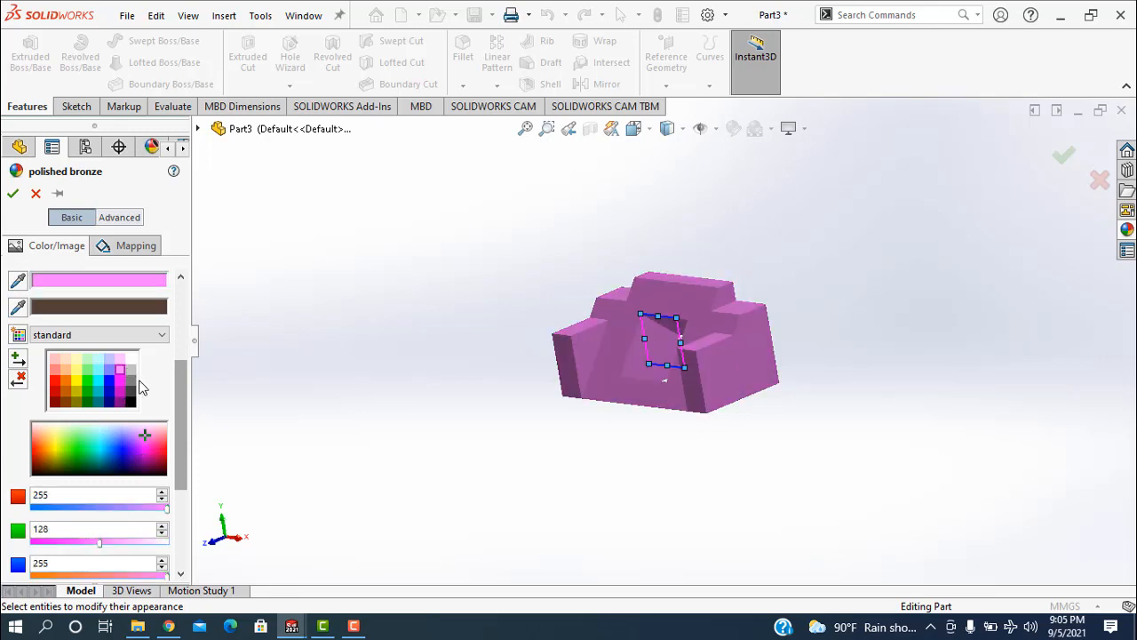
click(130, 394)
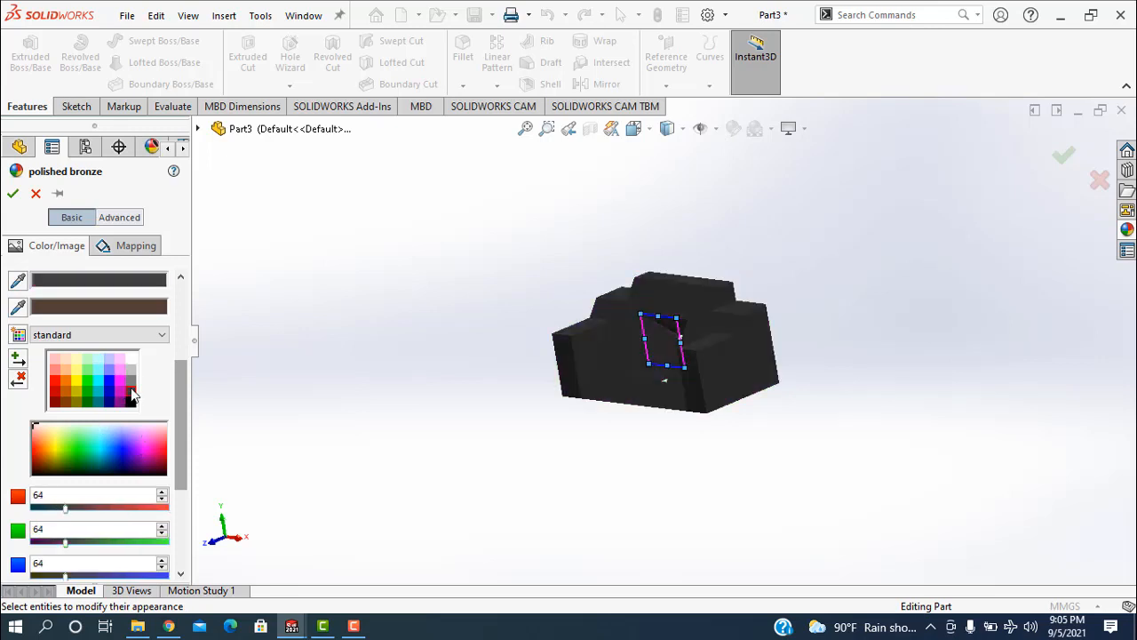
click(130, 381)
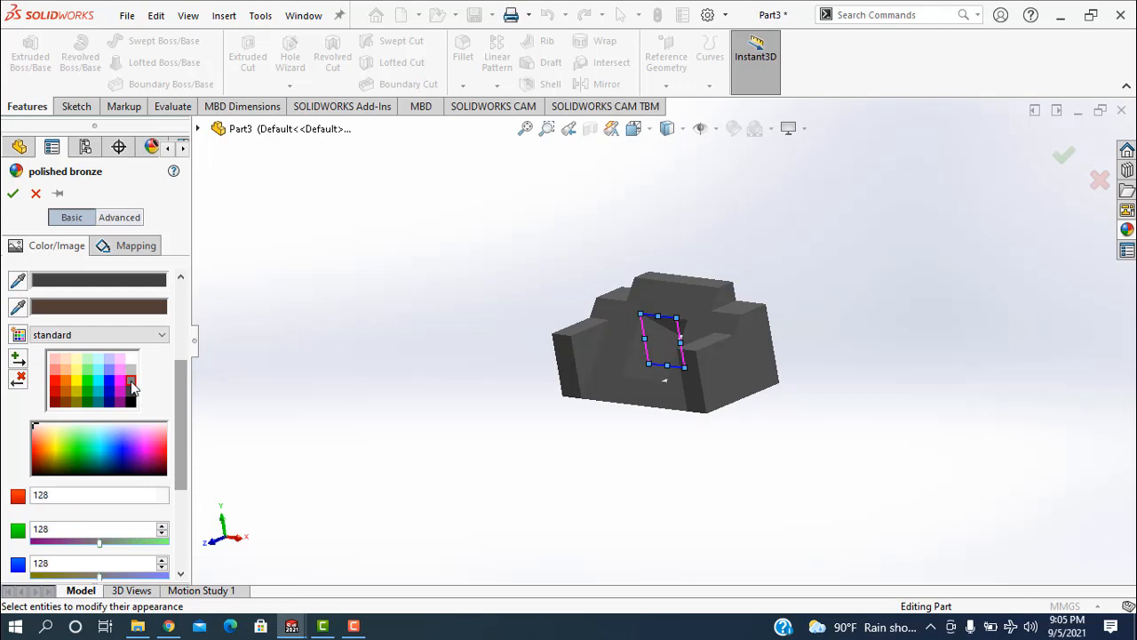
click(65, 371)
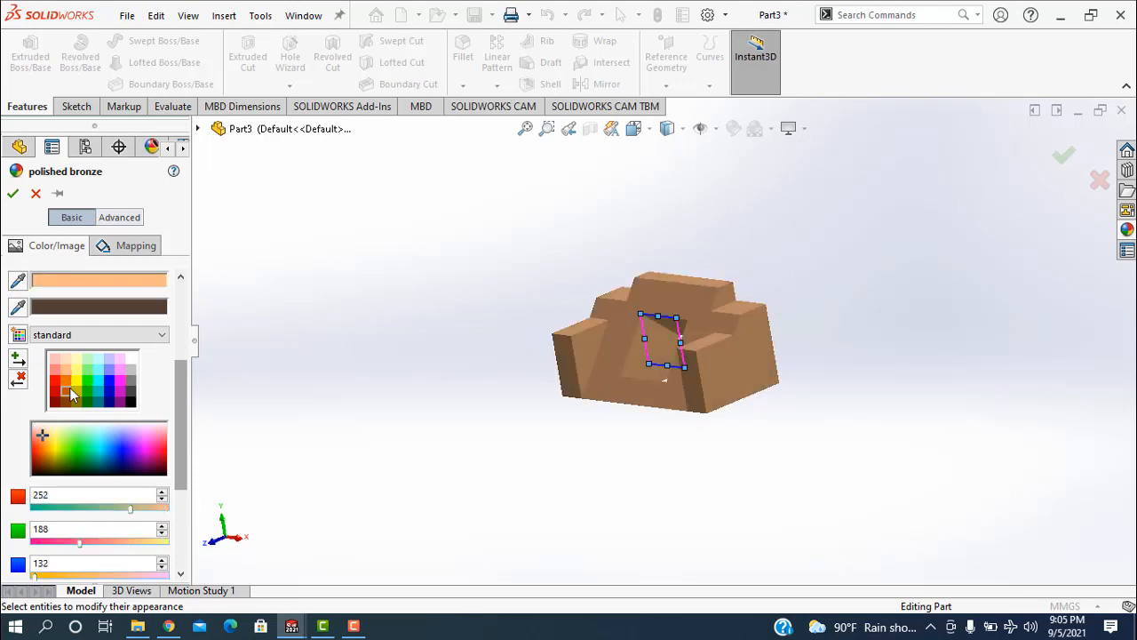
click(69, 389)
click(97, 391)
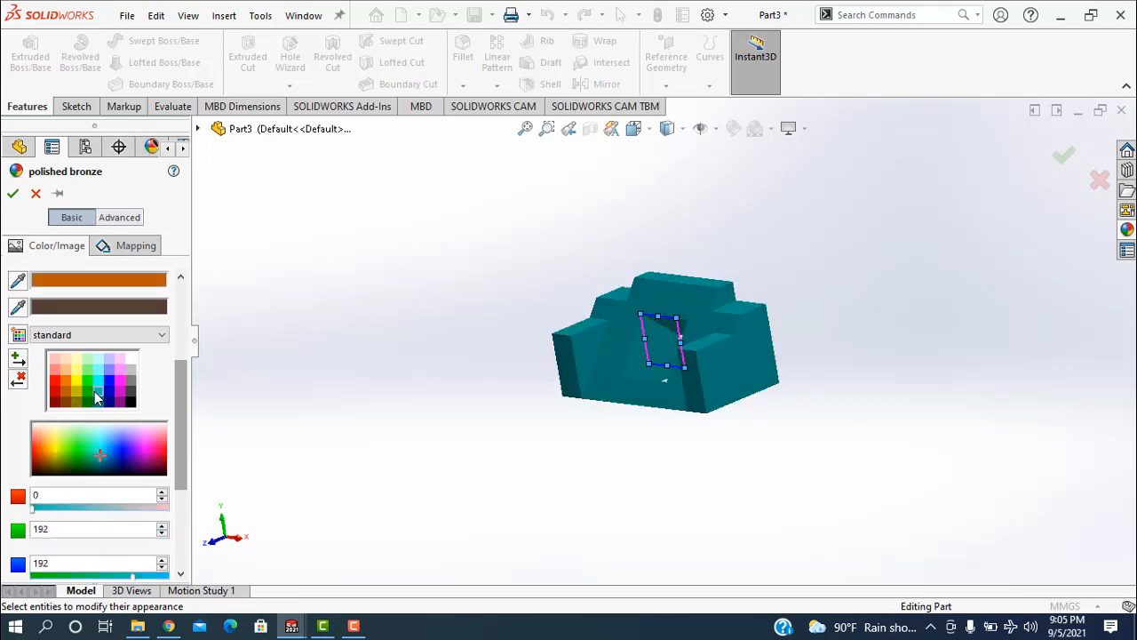
click(98, 369)
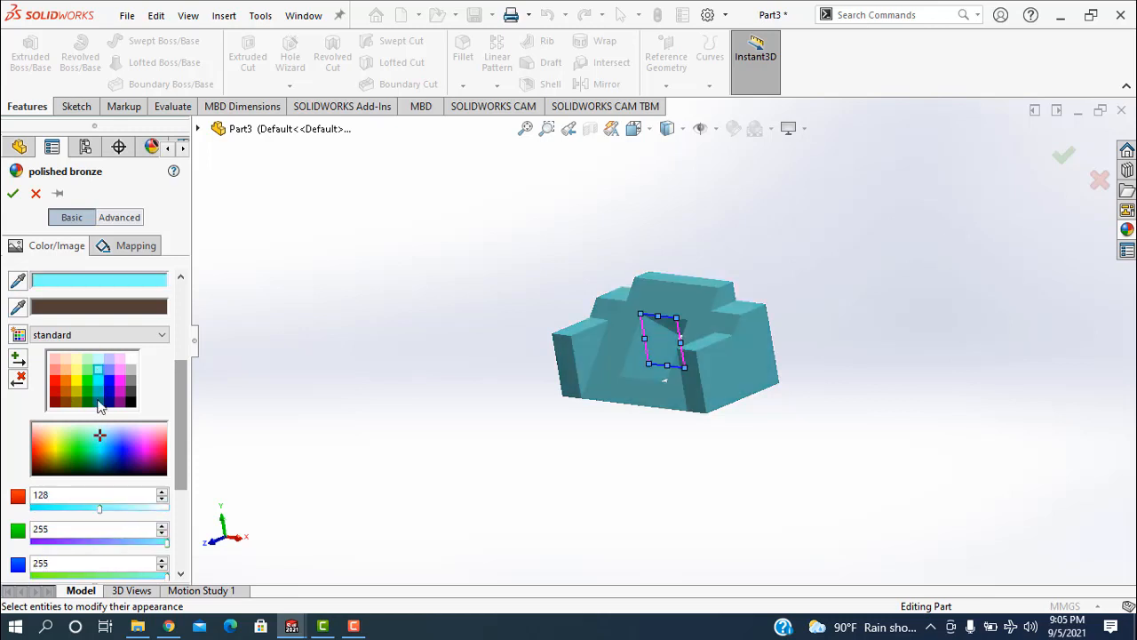
Step: Set the part's color to dark cyan (RGB 0, 192, 192), accept the appearance and show the part in isometric view
click(99, 397)
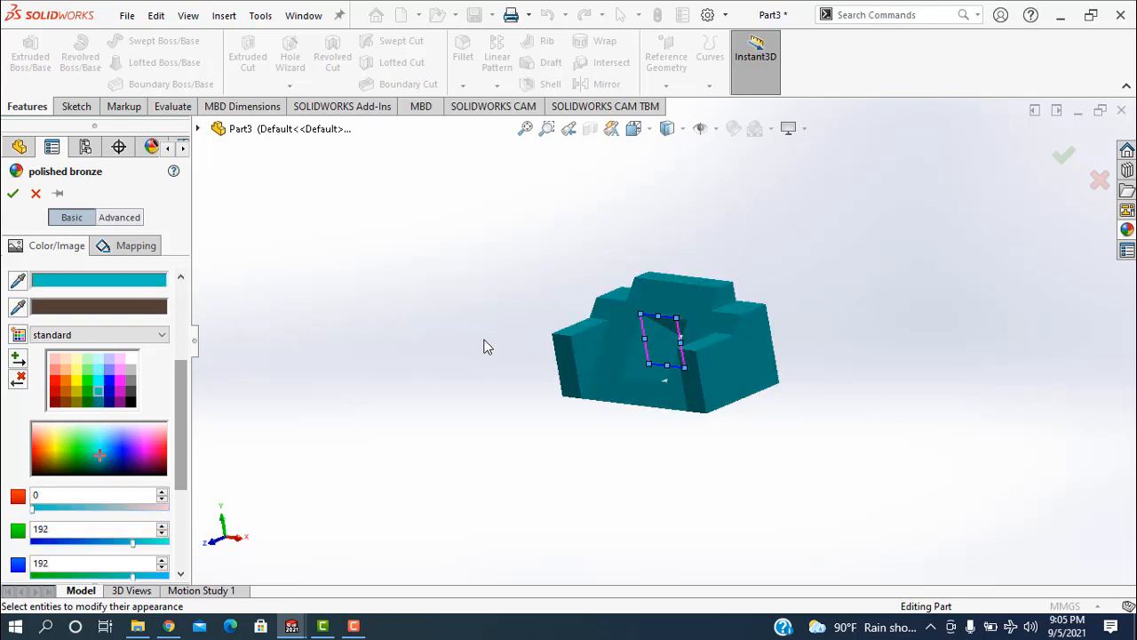
click(12, 195)
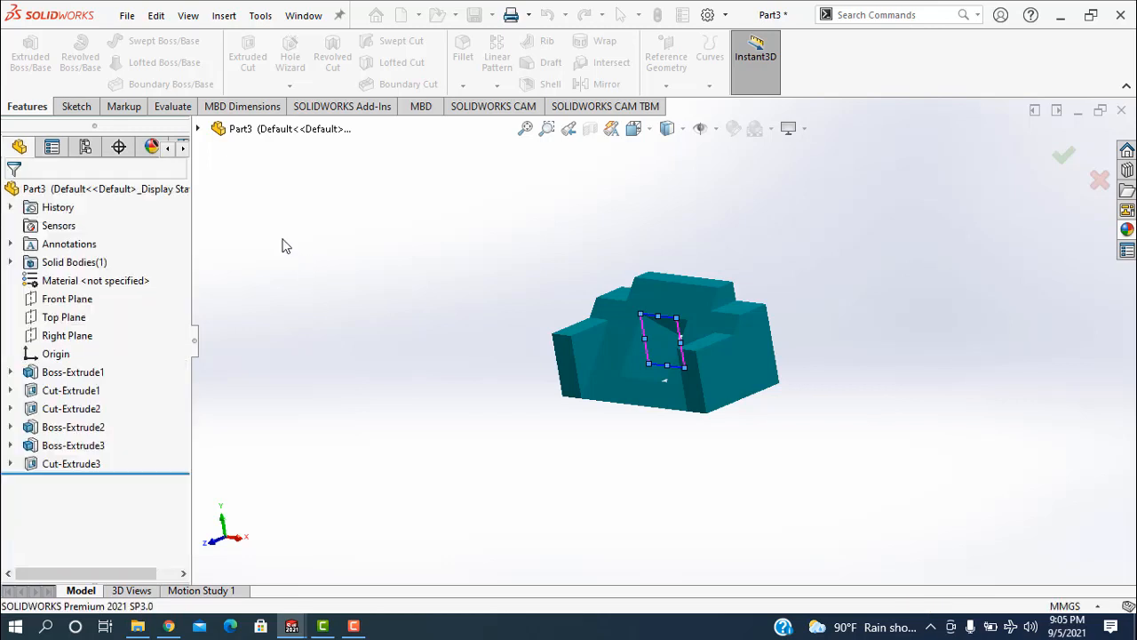
middle_drag(456, 266, 456, 307)
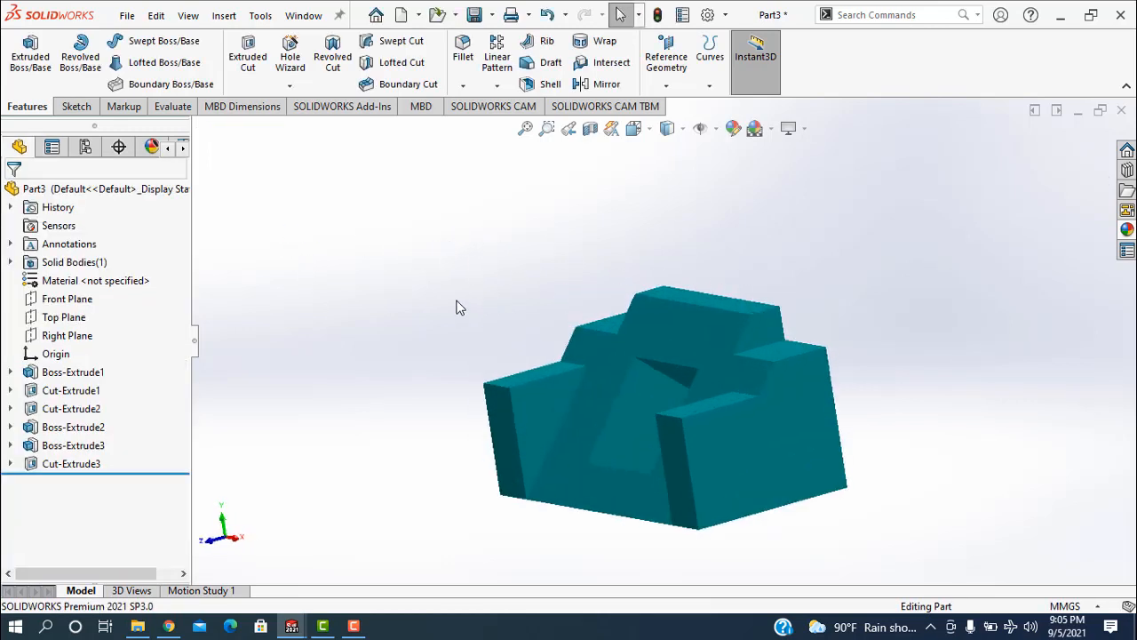
key(ctrl+7)
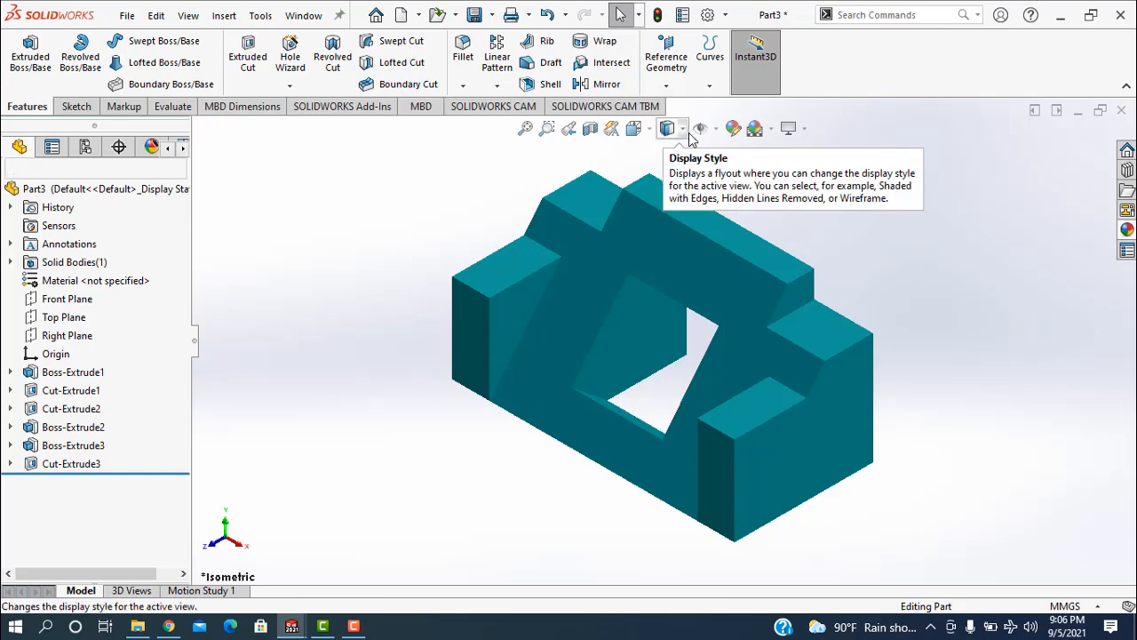
Step: Try the Wireframe, Hidden Lines Visible and Hidden Lines Removed display styles on the model
click(688, 133)
click(672, 241)
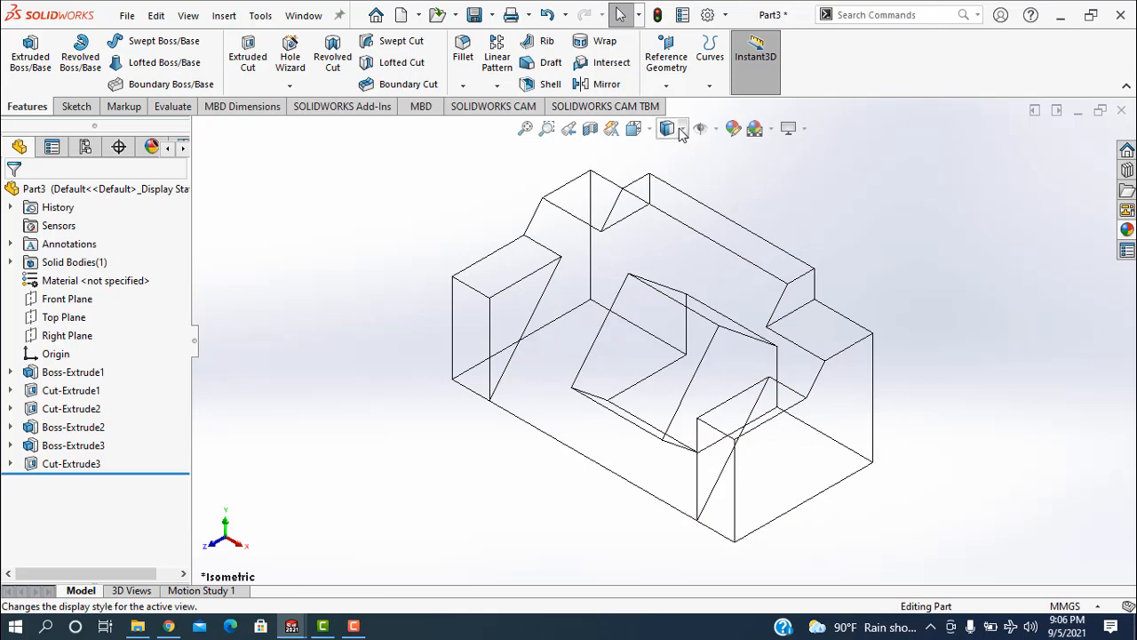
click(672, 217)
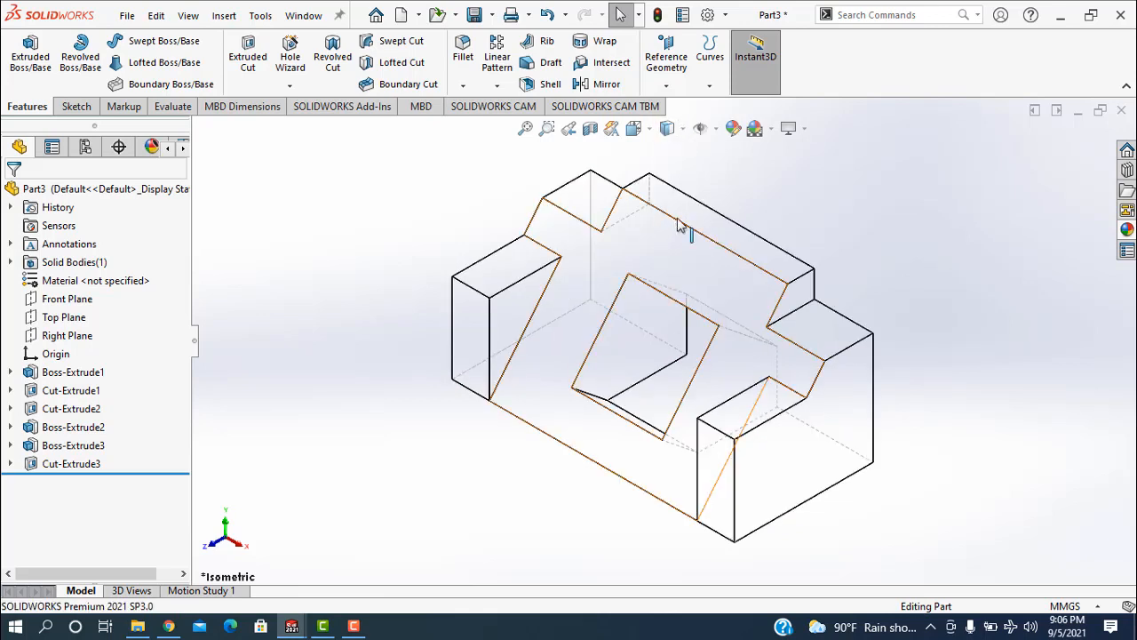
click(684, 131)
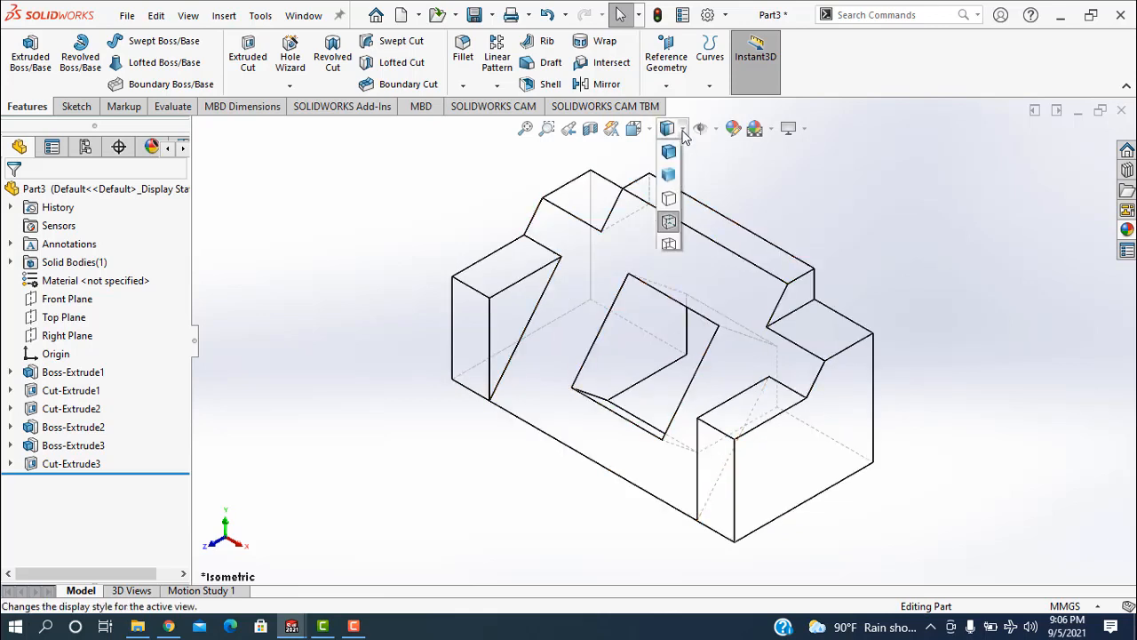
click(669, 199)
Step: Set the model's display style to Shaded With Edges
click(680, 131)
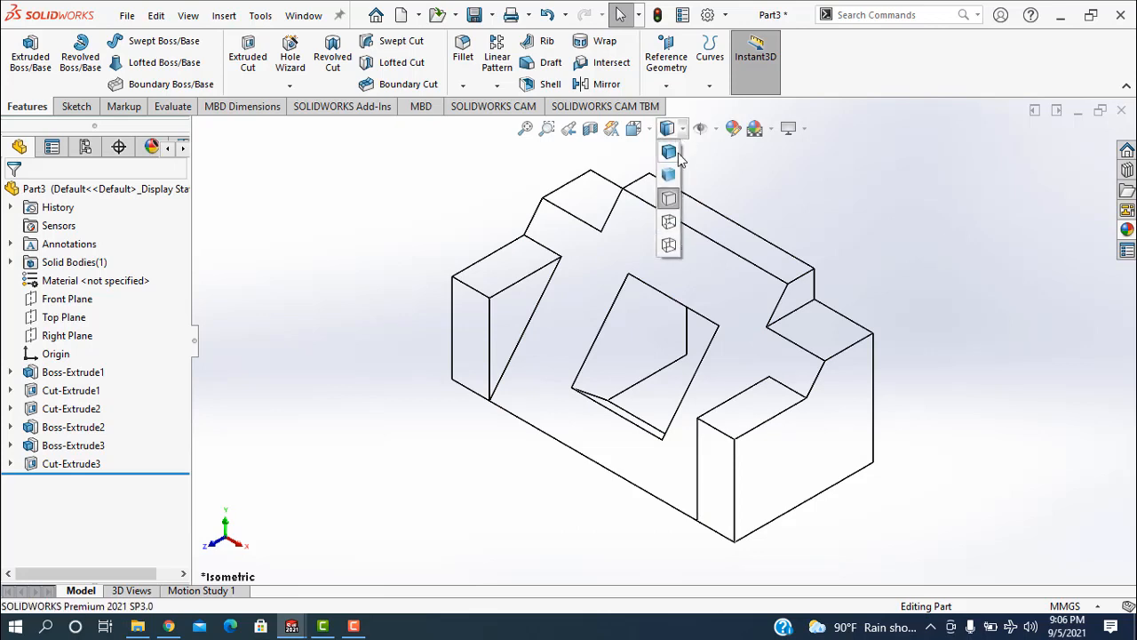
click(678, 152)
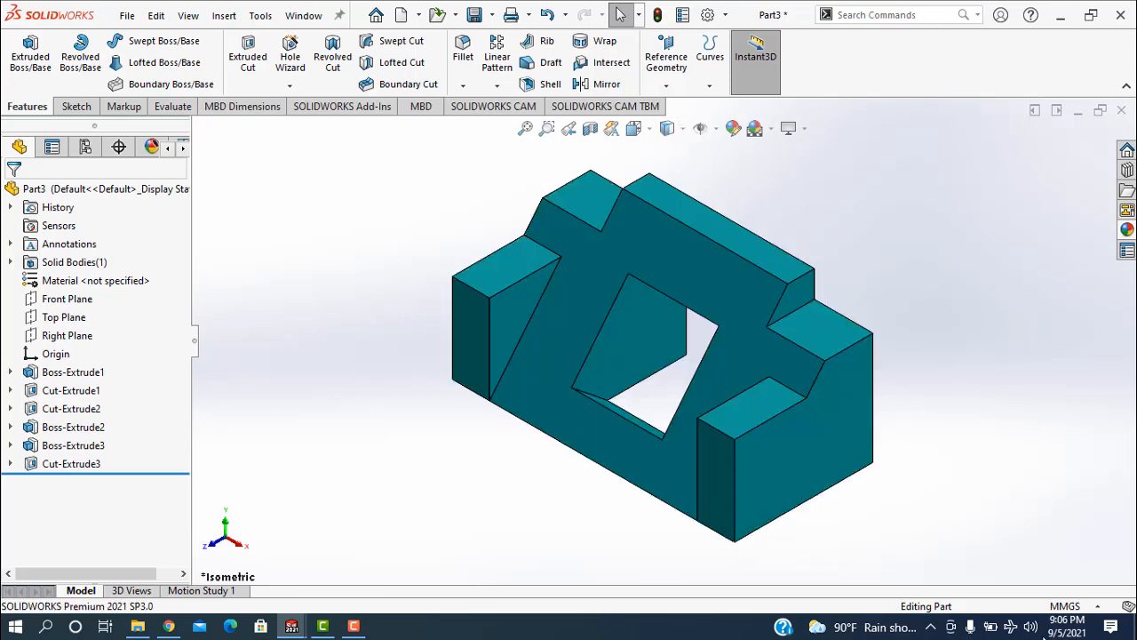
click(360, 626)
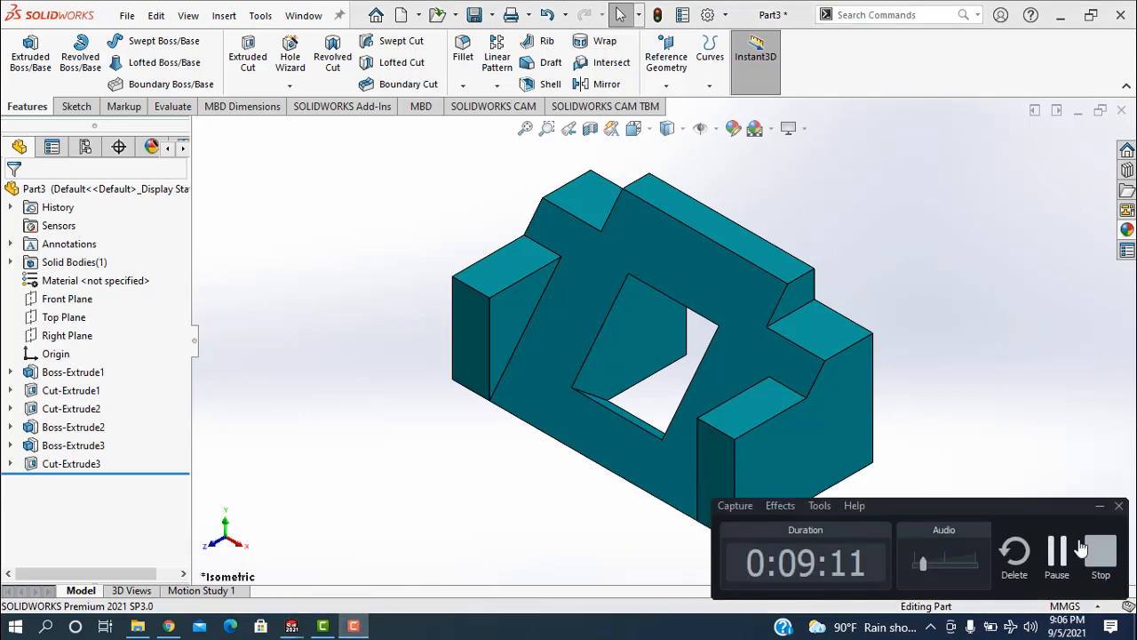